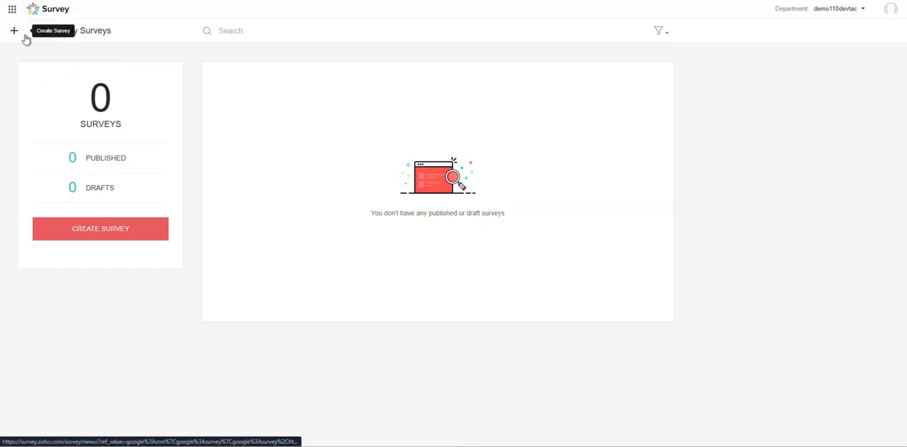
Create a new survey named CSAT in the Customer Satisfaction Survey category.
click(98, 232)
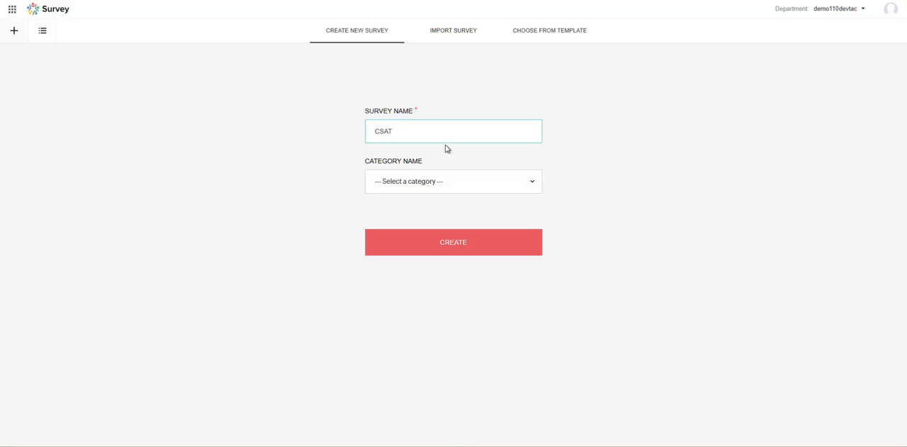
click(430, 181)
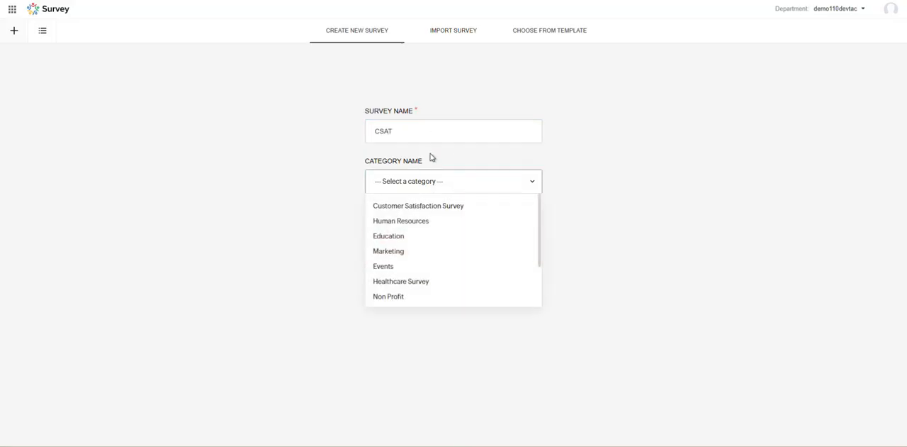
click(429, 205)
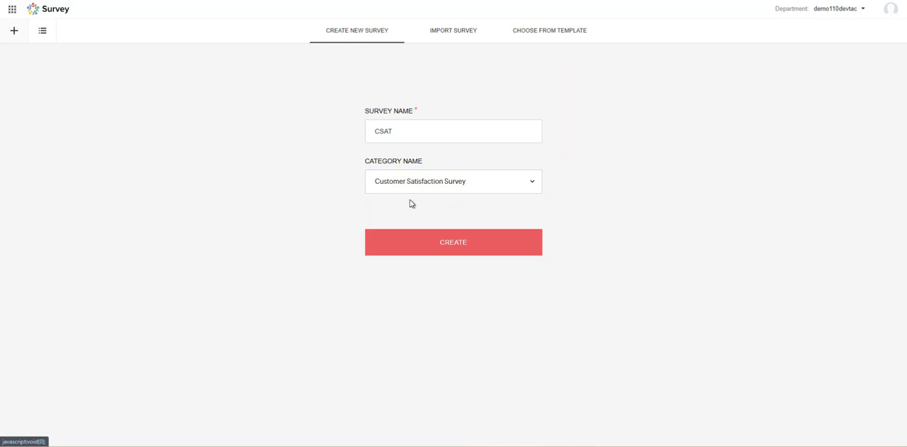
click(454, 247)
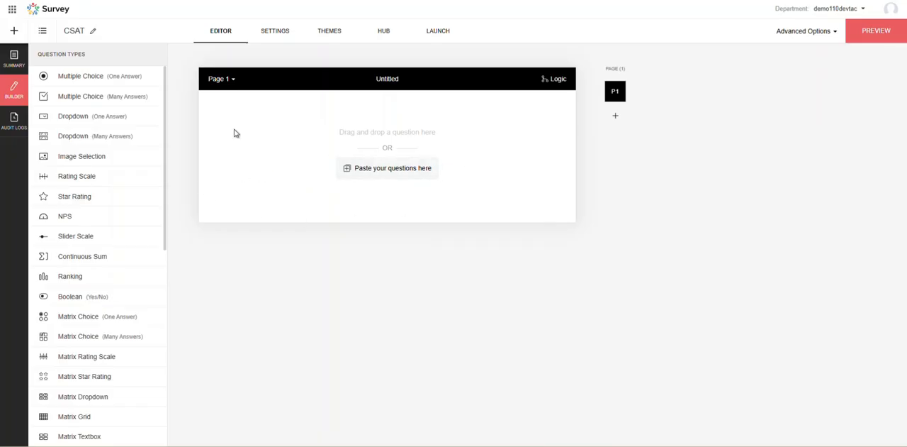
Look through the available question types, question bank sources and trashed items in the survey builder.
scroll(101, 150, down, 3)
scroll(95, 147, up, 3)
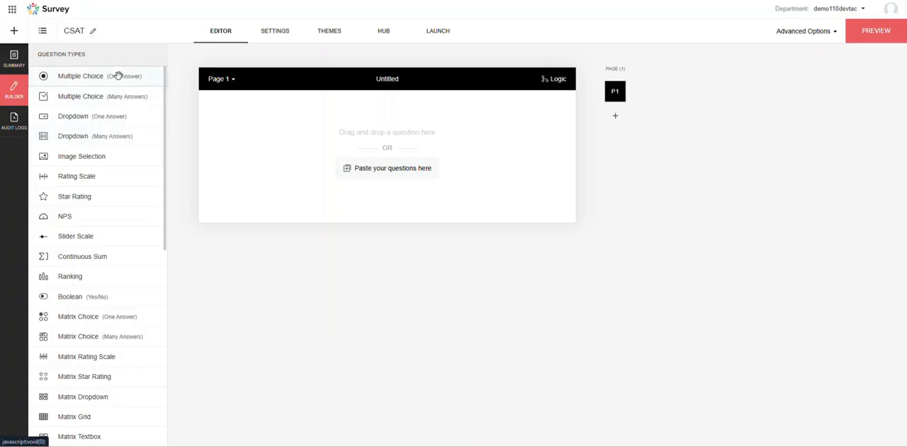
scroll(122, 168, down, 6)
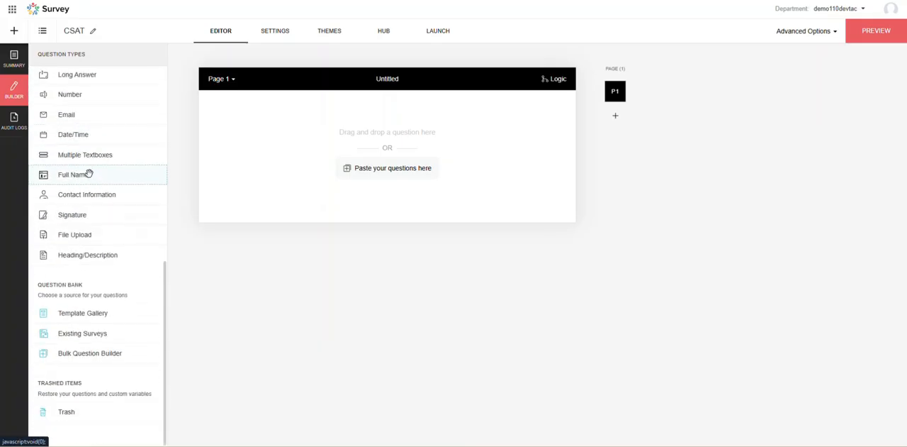
scroll(71, 172, up, 6)
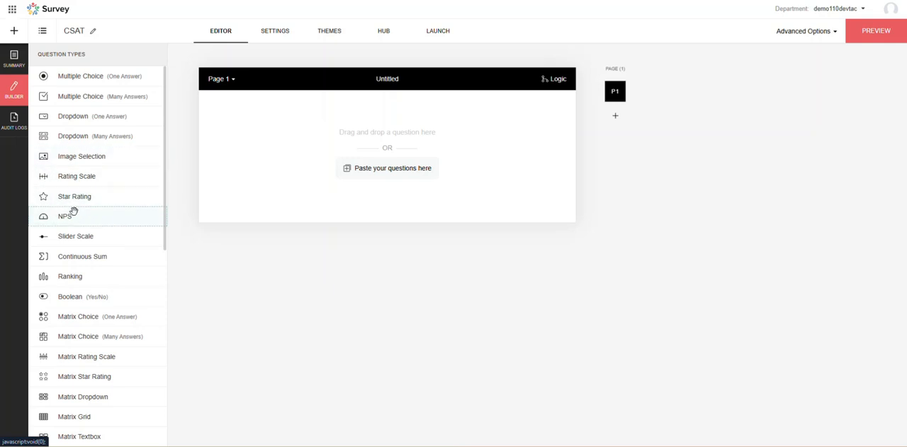
scroll(102, 223, down, 1)
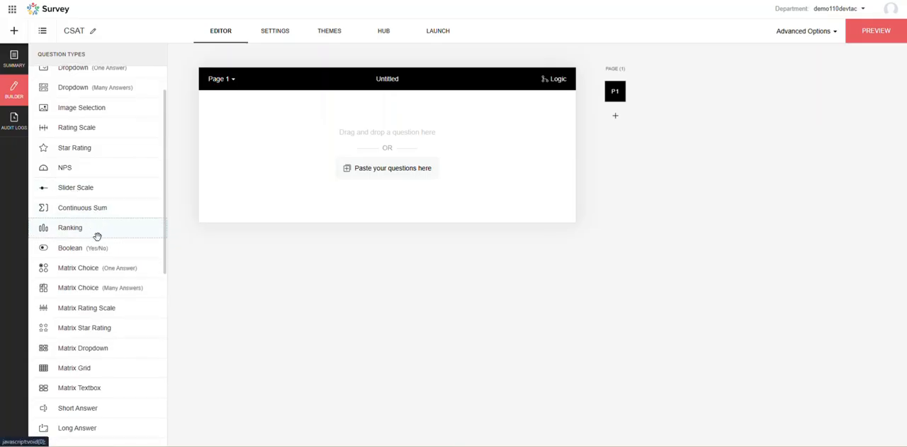
scroll(96, 244, down, 1)
scroll(96, 278, down, 3)
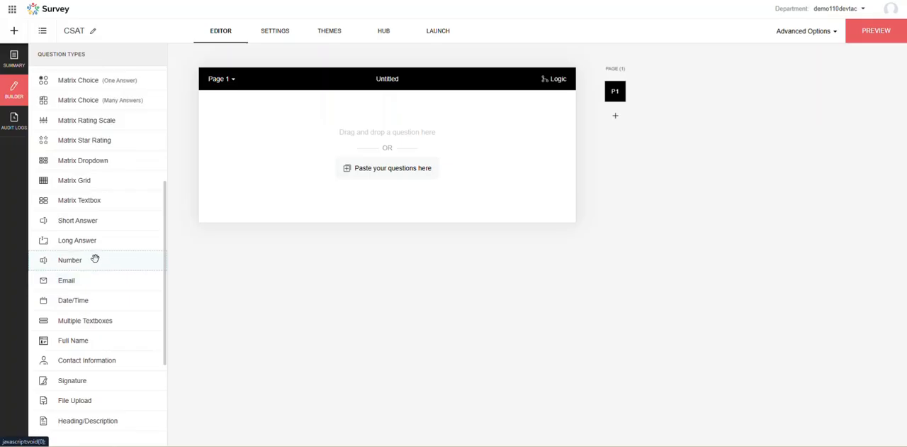
scroll(95, 258, down, 2)
scroll(95, 258, down, 2)
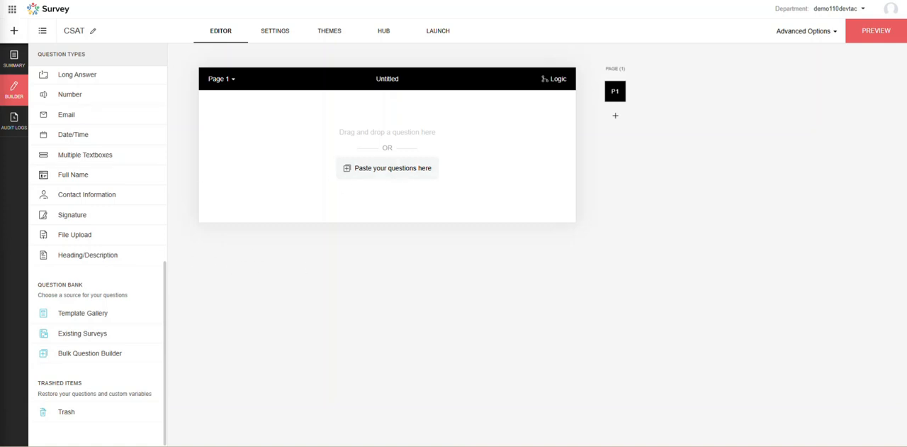
scroll(107, 231, up, 7)
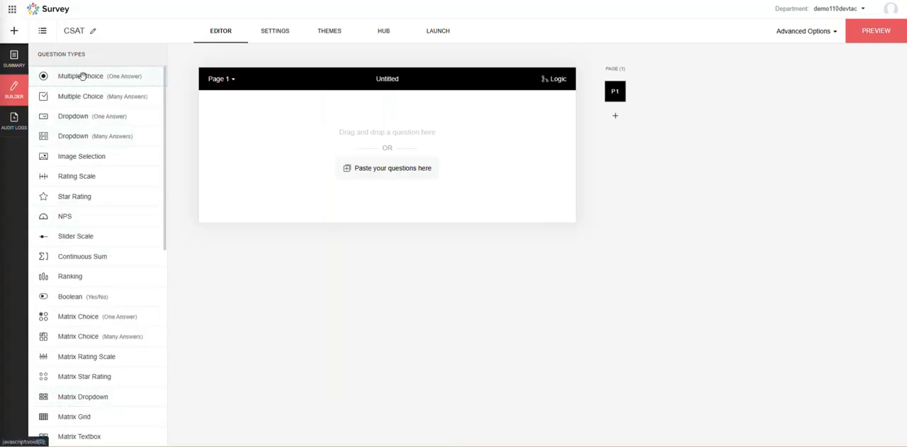
Add a Multiple Choice (One Answer) question to page 1 asking "Overall, how satisfied are you with our product/service?".
drag(72, 80, 351, 158)
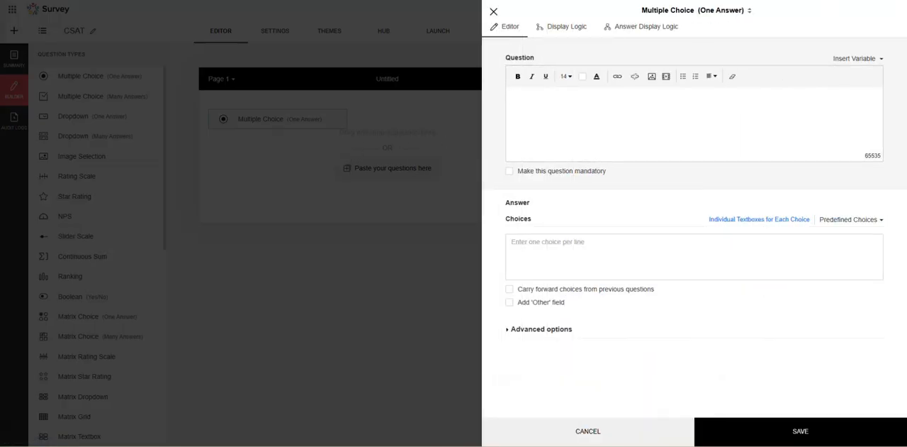
click(574, 124)
text(Overall, how satisfied are you with our product/service?)
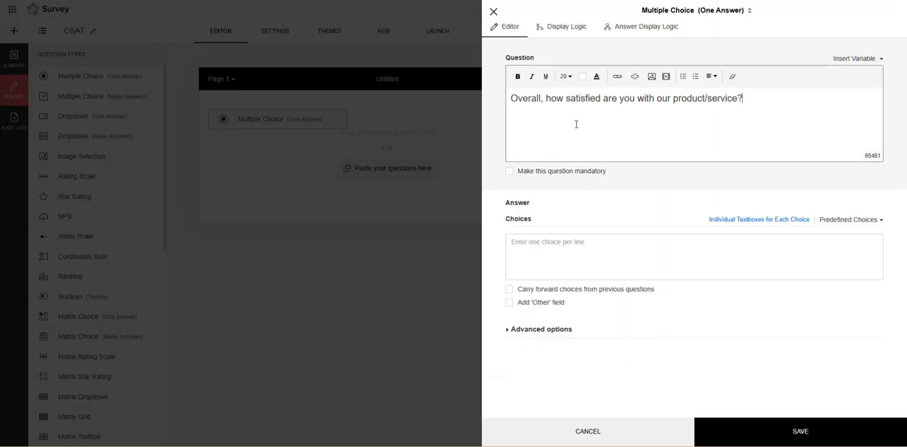
drag(533, 102, 657, 99)
click(698, 99)
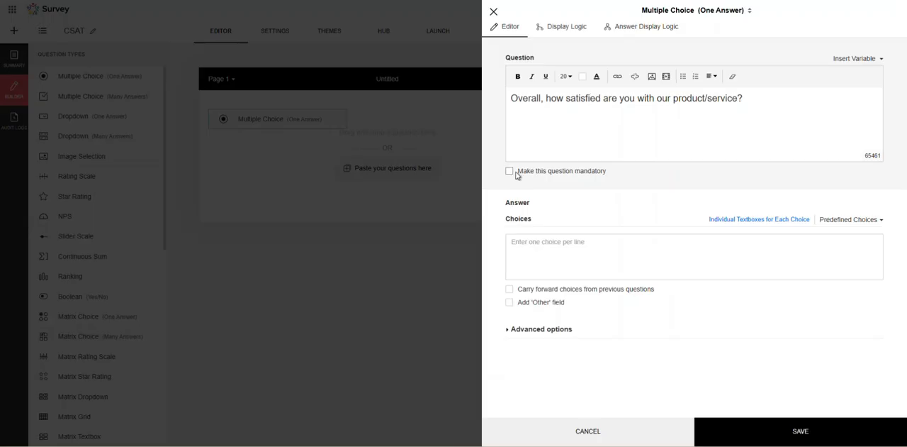
Enter the answer choices Very satisfied, Satisfied, Neutral, Dissatisfied and Very dissatisfied, one per line without blank lines.
click(541, 251)
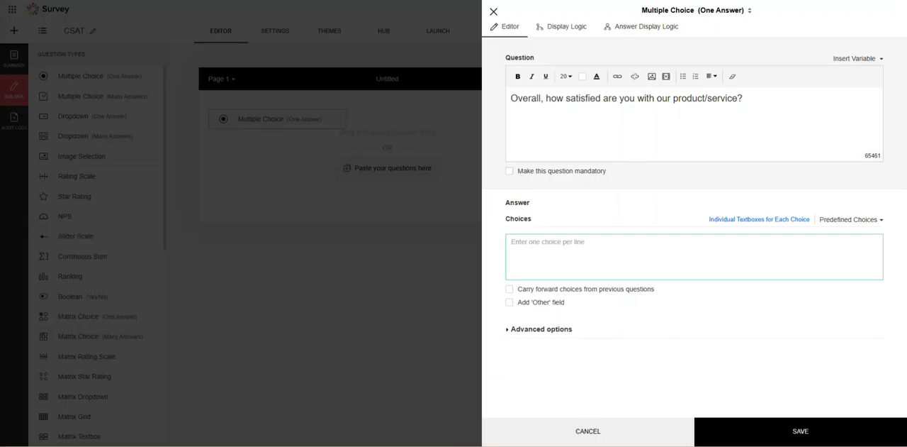
click(768, 248)
text(Very satisfied)
click(530, 258)
text(Satisfied Neutral Dissatisfied Very dissatisfied)
scroll(564, 259, up, 2)
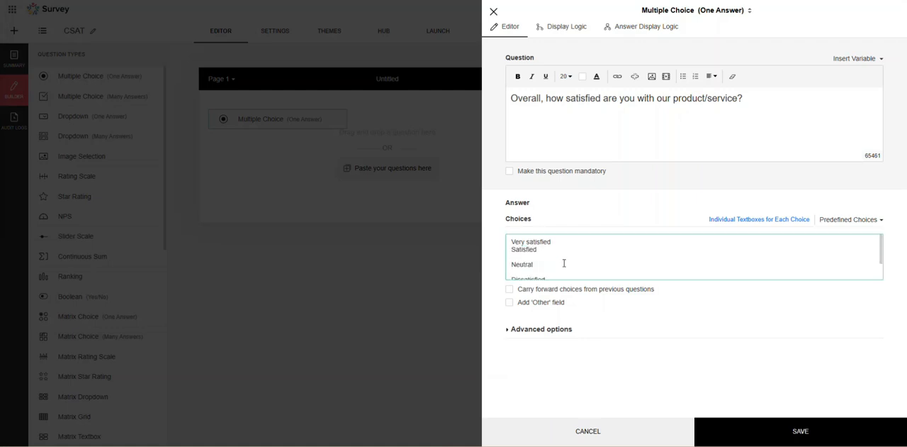
key(BackSpace)
click(524, 263)
key(BackSpace)
key(BackSpace)
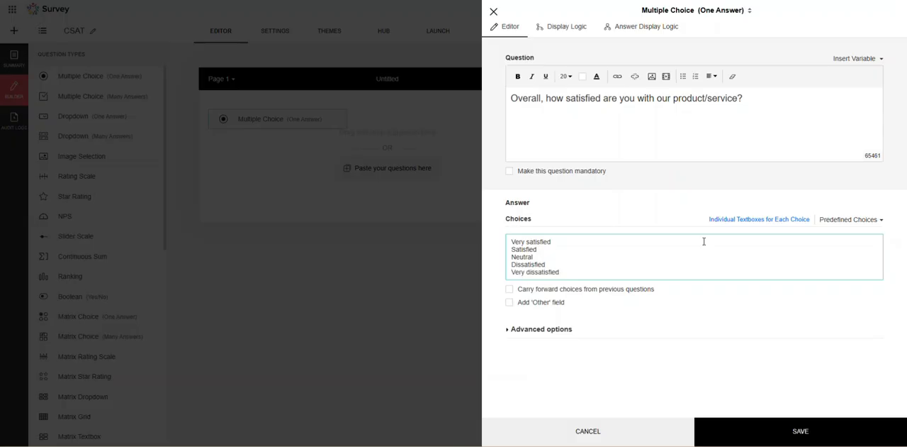
Switch the satisfaction choices to individual textboxes and save the multiple choice question with its five choices.
click(774, 220)
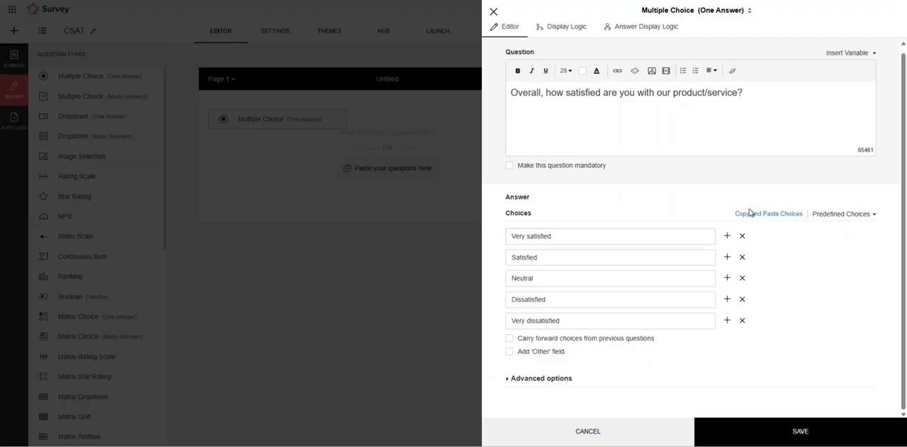
click(727, 321)
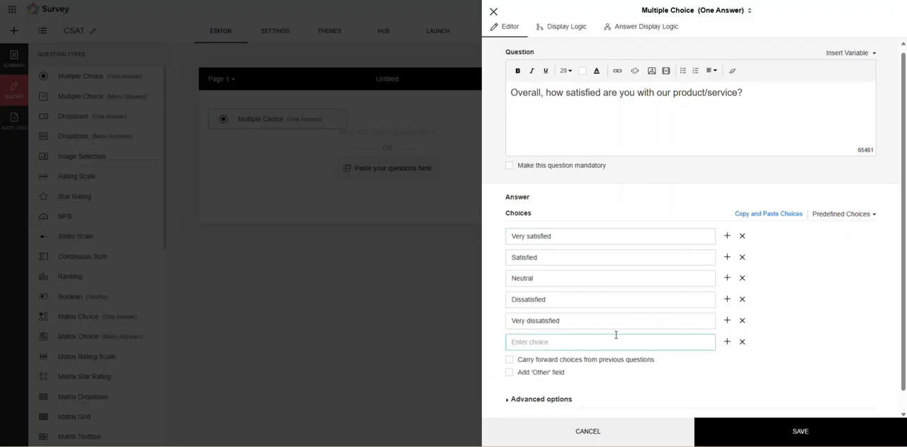
click(742, 341)
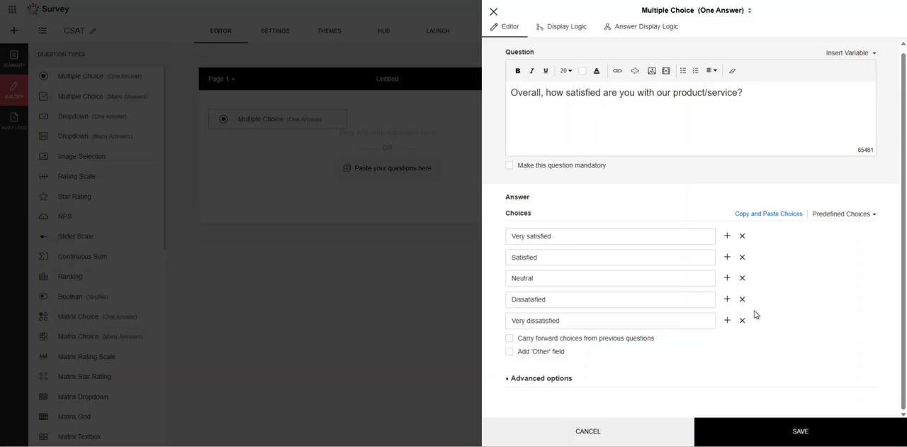
click(765, 436)
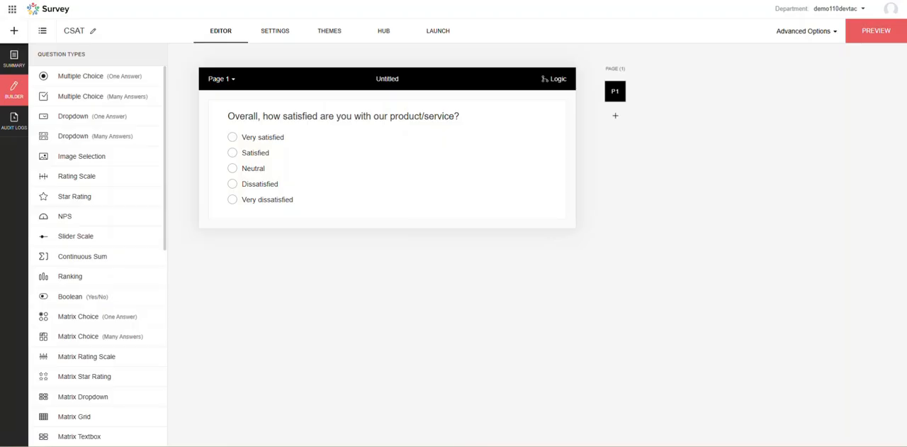
Add a Rating Scale question below the first one asking "How likely are you to recommend us to a friend or colleague?".
drag(98, 181, 316, 240)
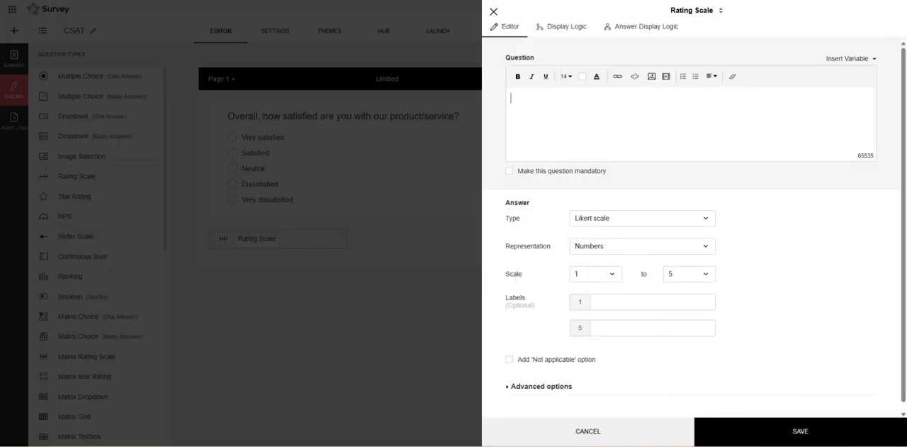
click(563, 136)
text(How likely are you to recommend us to a friend or colleague?)
drag(524, 109, 658, 115)
click(658, 120)
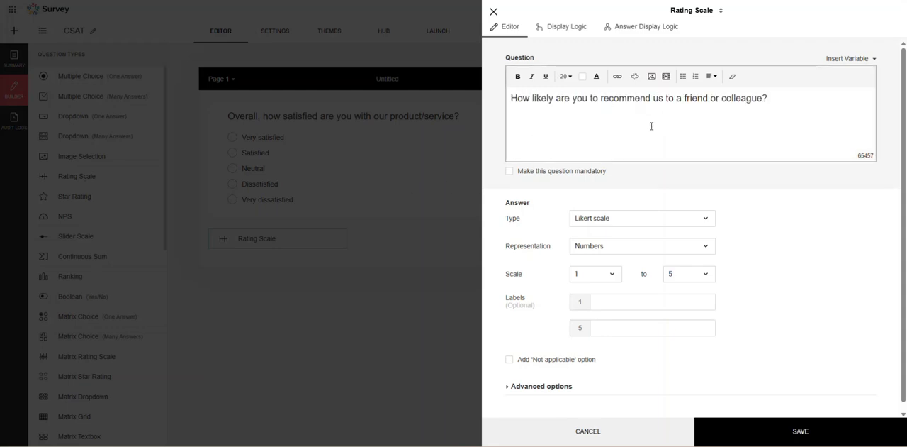
drag(608, 100, 709, 101)
click(715, 101)
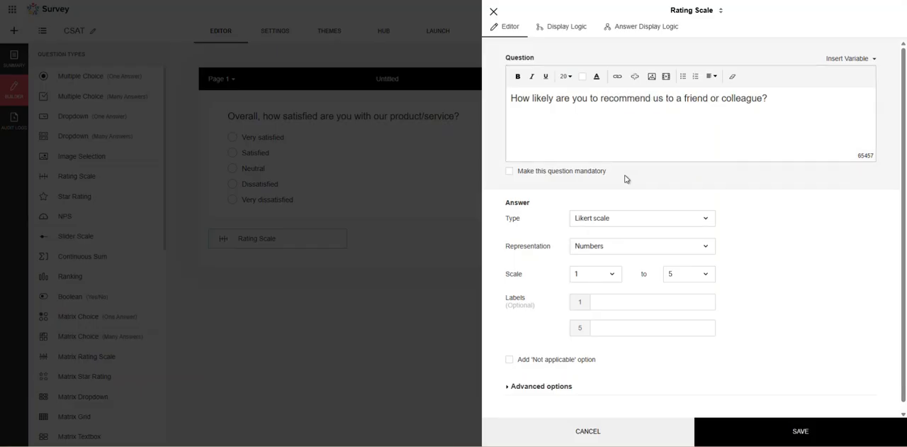
Try the Weighted choice type for the rating question and switch back to Likert scale.
click(608, 225)
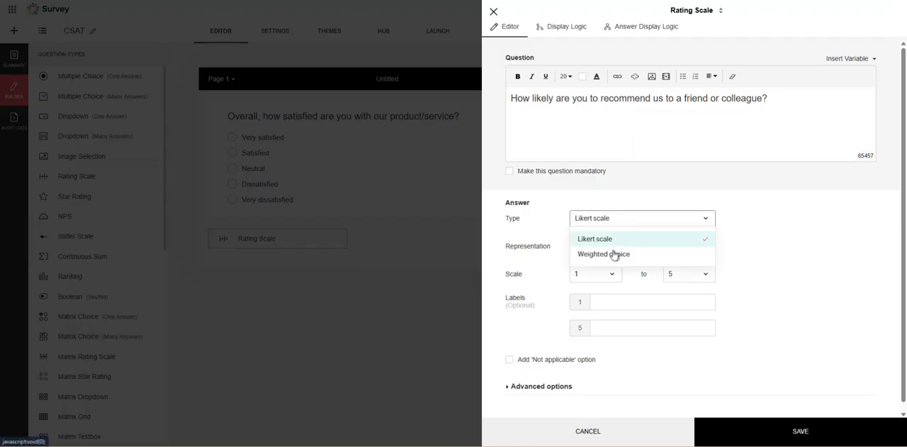
click(620, 258)
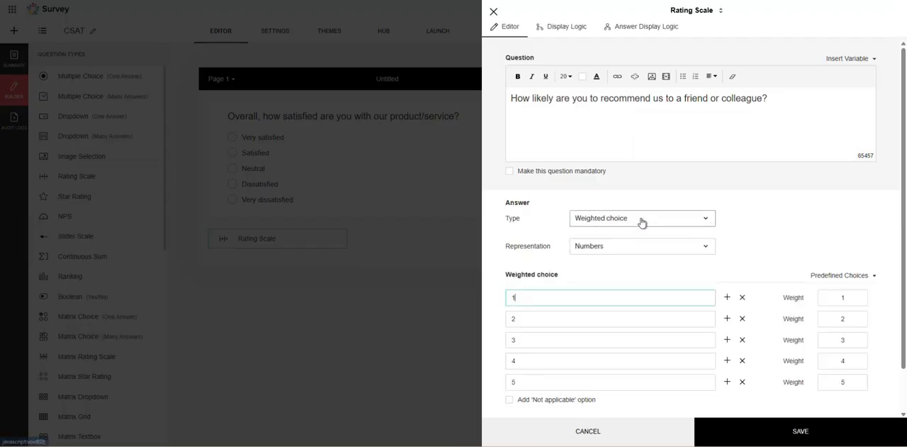
click(641, 220)
click(640, 237)
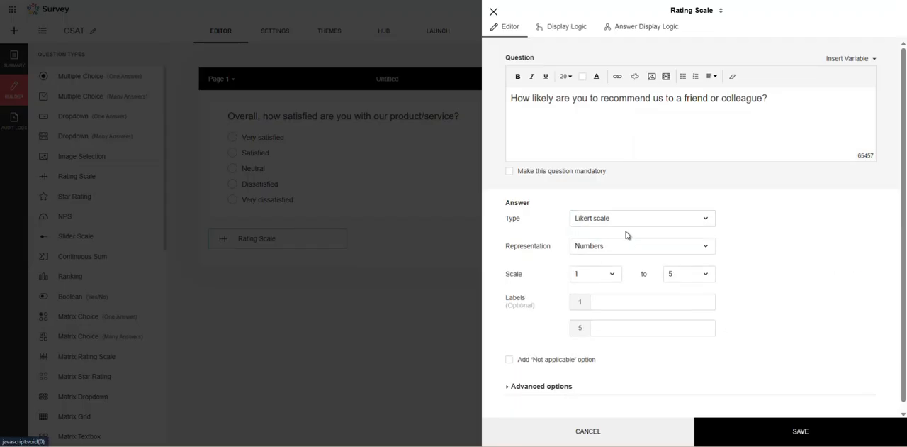
Browse the smiley sets offered as the rating scale's representation and close them without choosing one.
scroll(758, 241, down, 1)
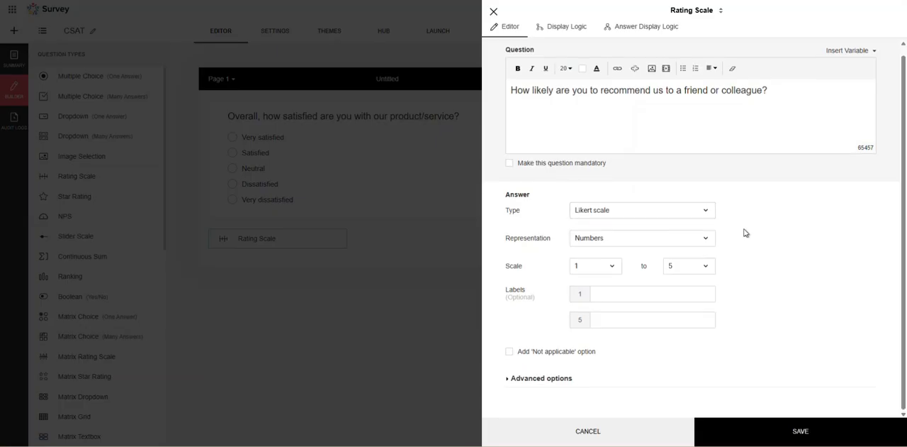
click(654, 245)
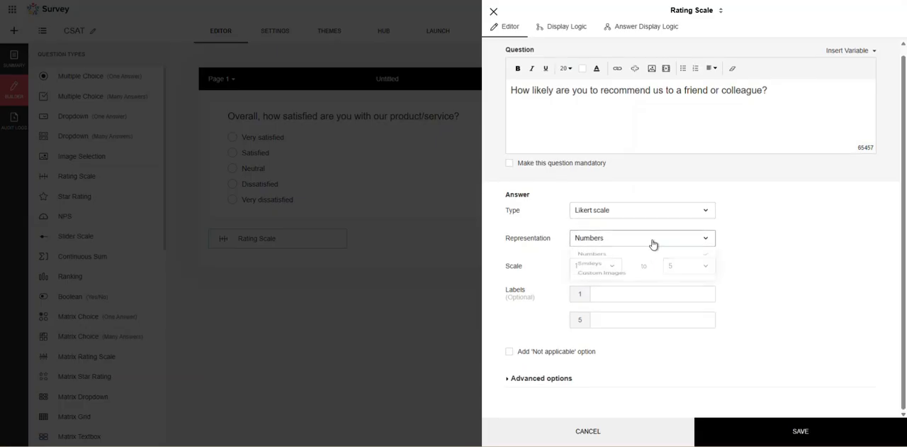
click(622, 274)
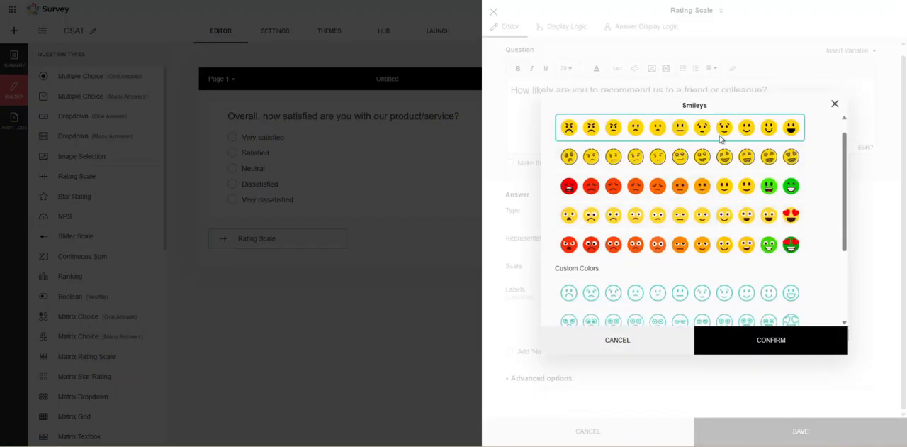
scroll(716, 213, down, 4)
scroll(713, 228, up, 3)
scroll(828, 136, up, 2)
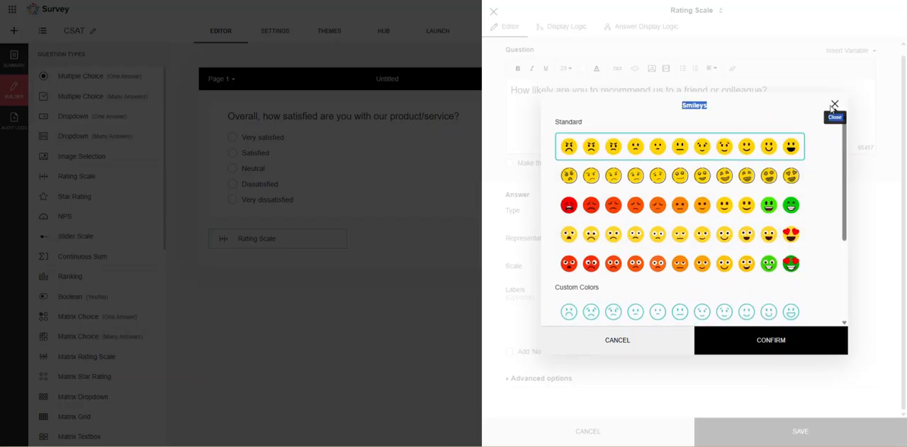
click(834, 105)
Set the rating scale's upper limit to 10, leave the labels empty and save the question.
click(684, 272)
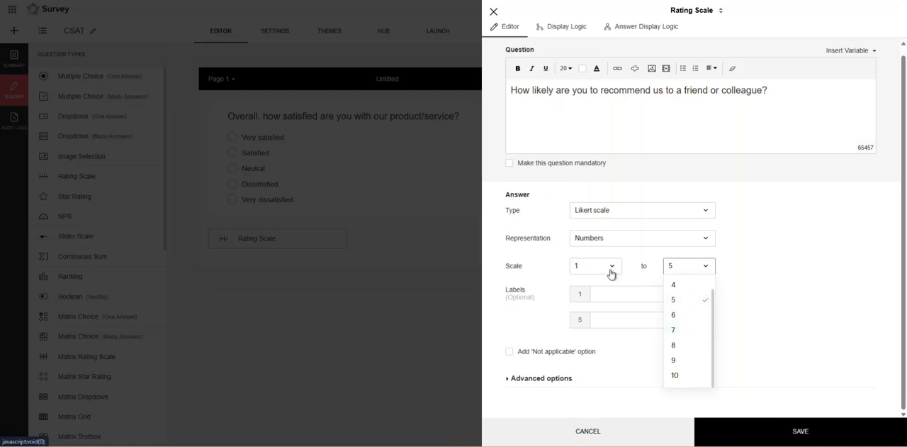
click(678, 374)
click(600, 319)
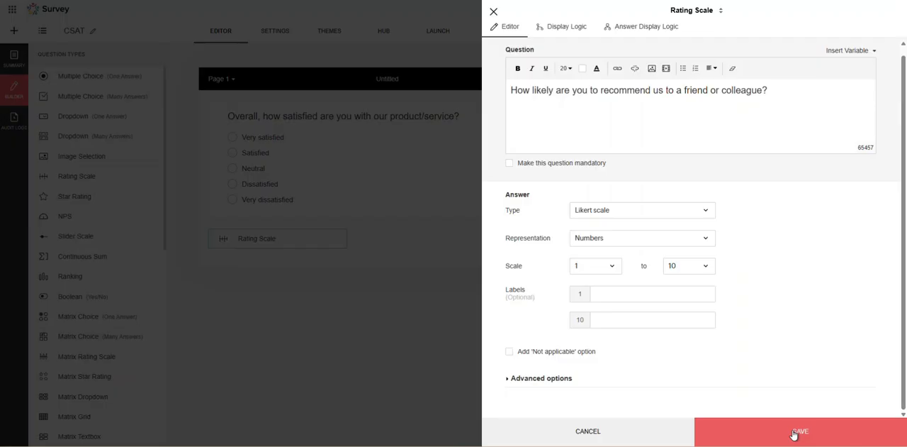
click(616, 295)
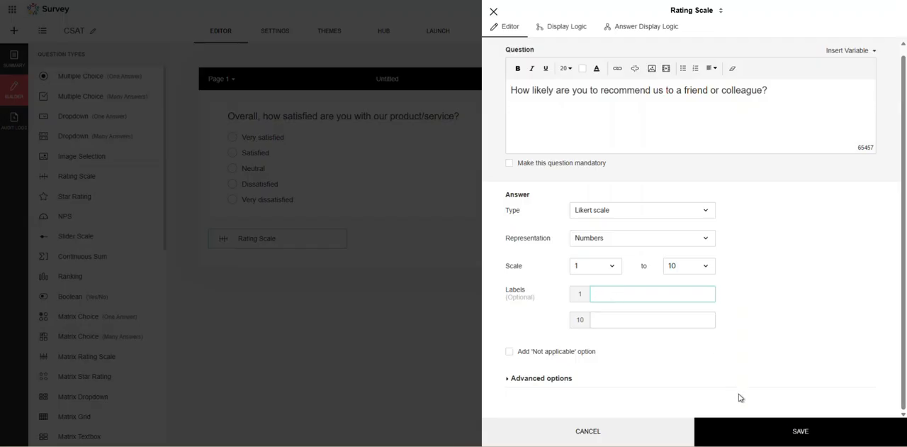
click(787, 431)
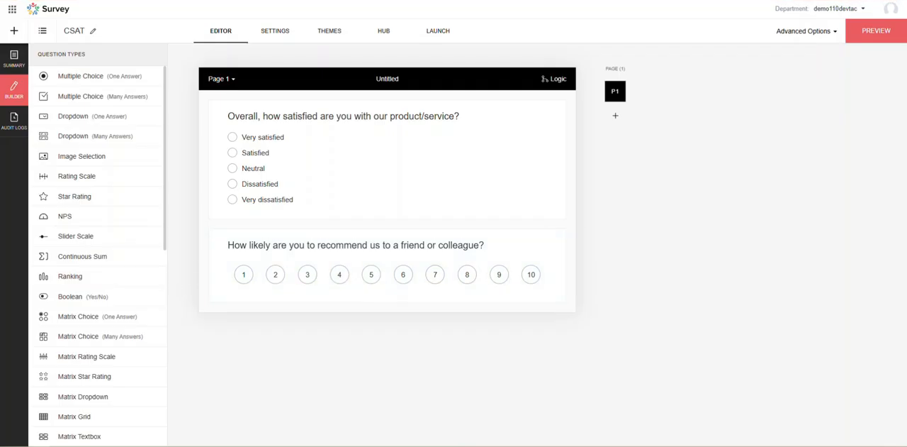
Examine the available question types, the question bank sources and the trash option in the survey builder.
scroll(107, 252, down, 2)
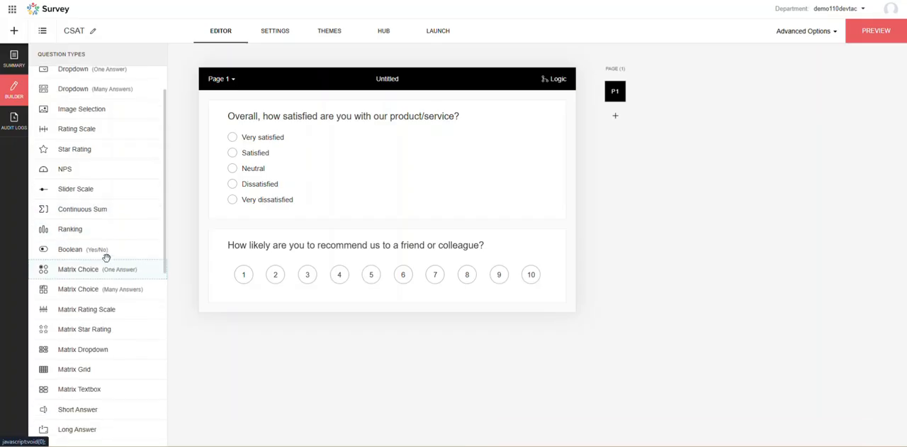
scroll(101, 250, down, 4)
scroll(92, 233, up, 1)
scroll(95, 232, up, 2)
scroll(106, 227, up, 1)
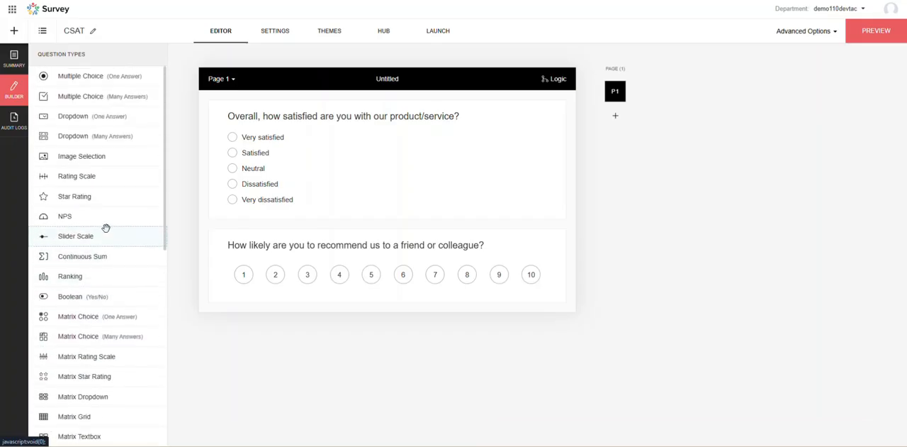
scroll(95, 212, down, 2)
scroll(92, 227, down, 2)
scroll(96, 238, down, 4)
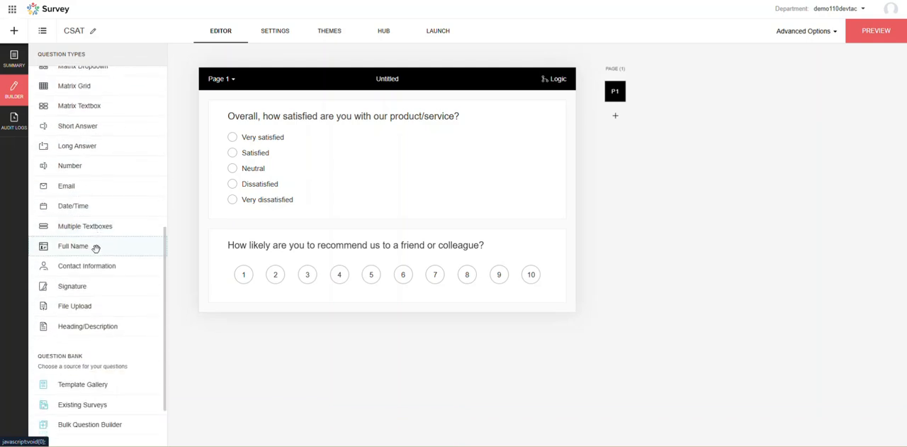
scroll(97, 256, down, 1)
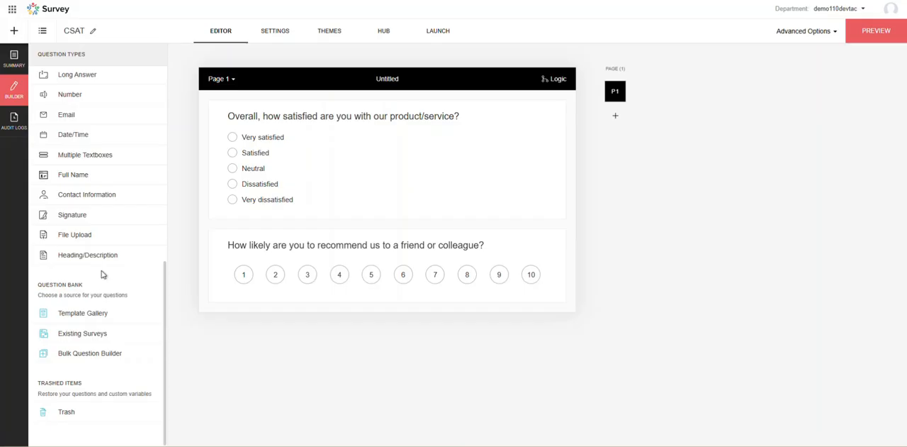
Add a Long Answer question below the rating scale asking "What did you like most about your experience?" and save it.
scroll(102, 274, up, 2)
scroll(90, 268, up, 6)
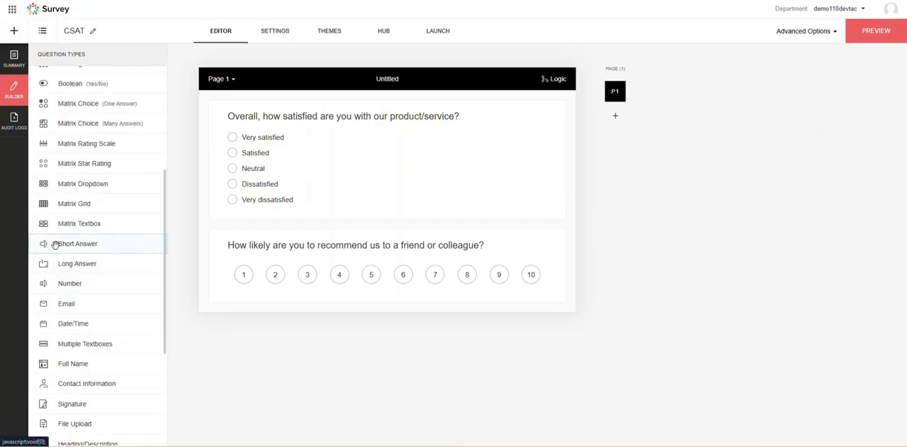
drag(61, 265, 298, 334)
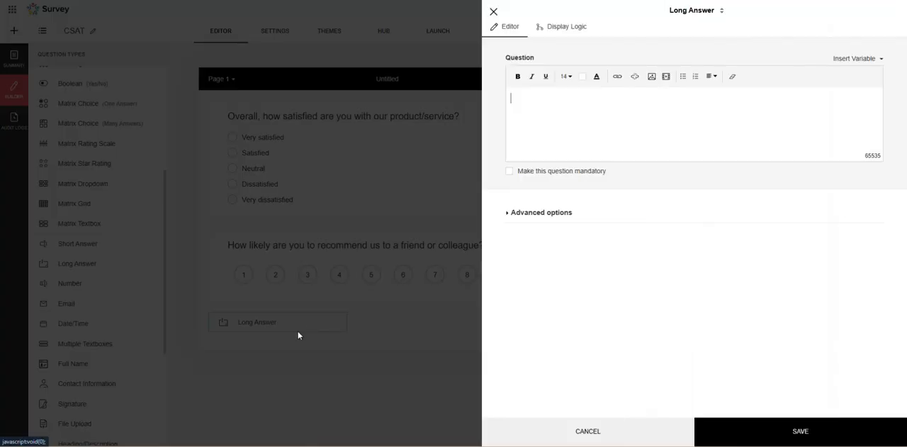
click(554, 109)
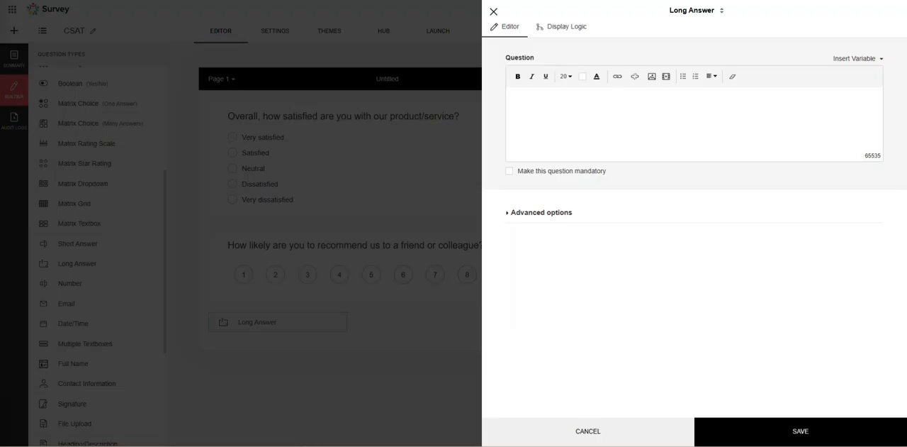
click(539, 105)
text(What did you like most about your experience?)
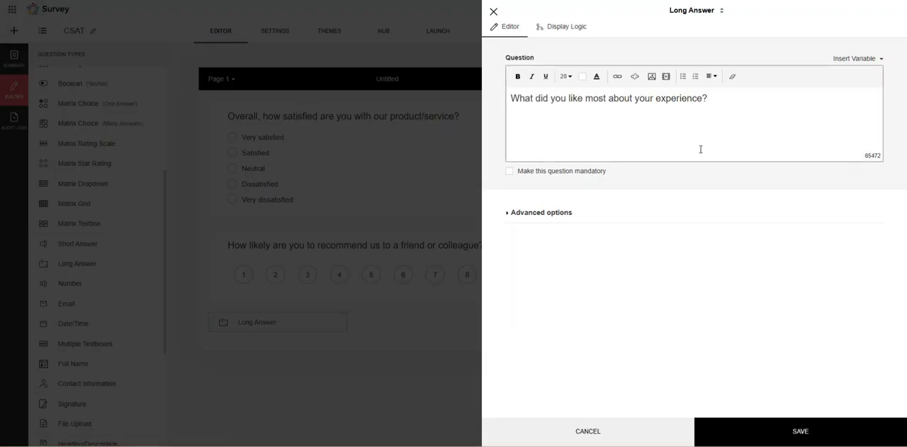
click(784, 431)
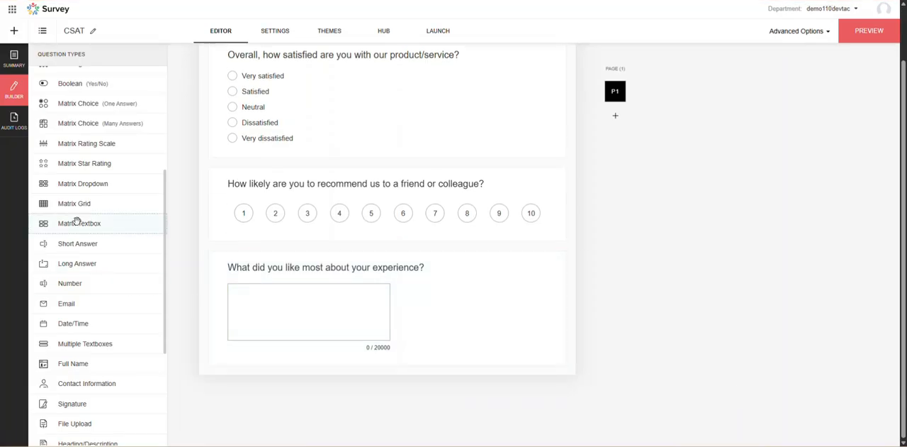
Add a second Long Answer question at the end of the page asking "What can we improve?" and save it.
drag(97, 265, 238, 343)
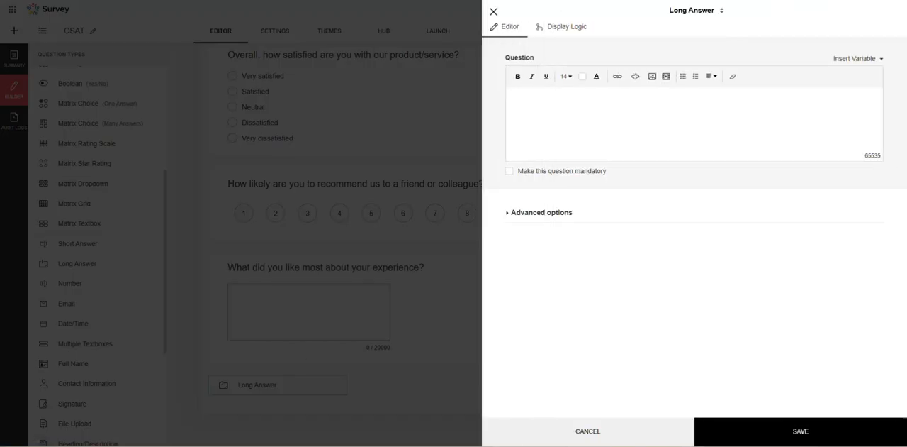
click(653, 132)
text(What can we improve?)
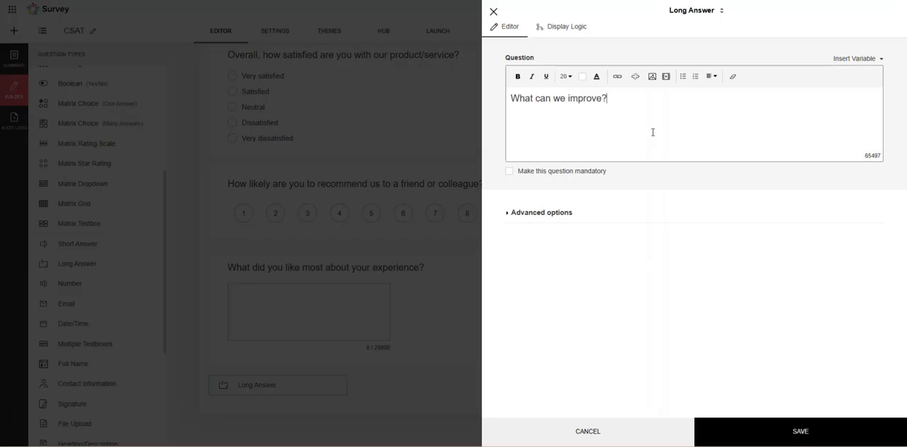
click(749, 424)
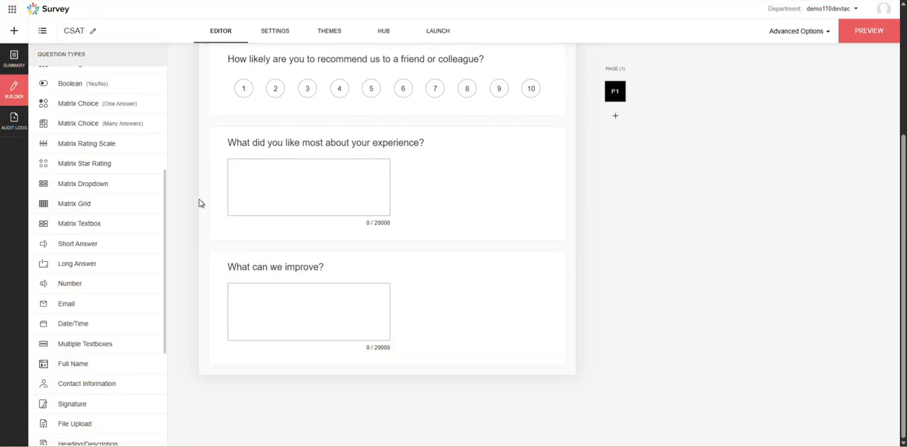
Add a one-answer Multiple Choice question at the end with individual choice textboxes for In-person, Phone call, Email, Website, Mobile app and Other.
scroll(109, 101, up, 3)
drag(108, 78, 338, 323)
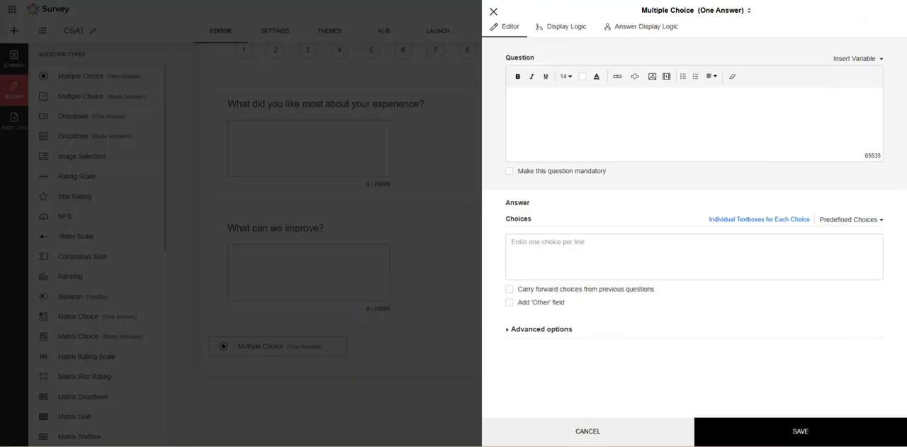
click(635, 249)
text(Website Mobile app Other)
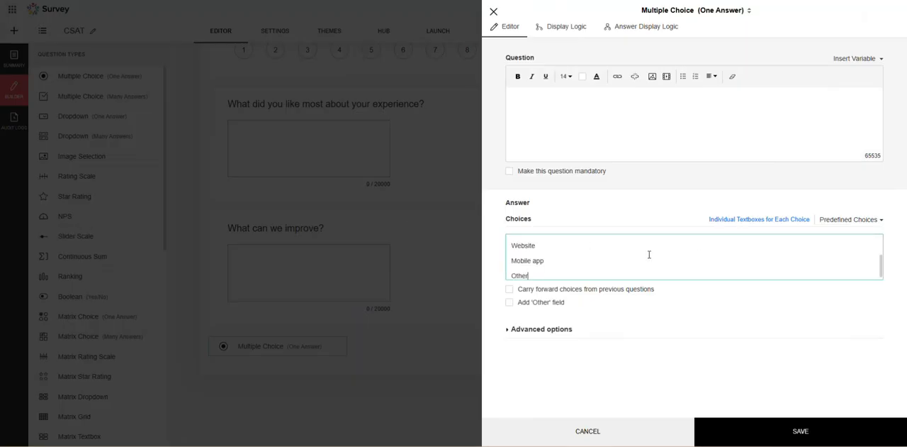
click(753, 221)
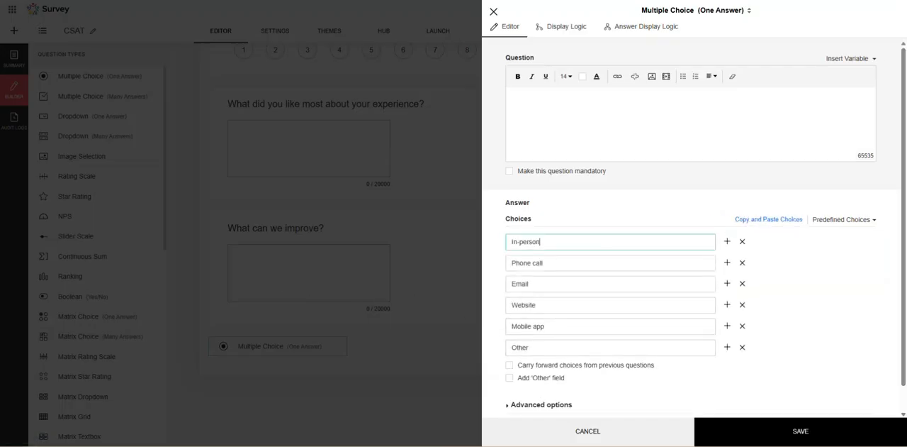
Enter "How did you interact with us?" as the multiple choice question's text and save the question.
click(666, 120)
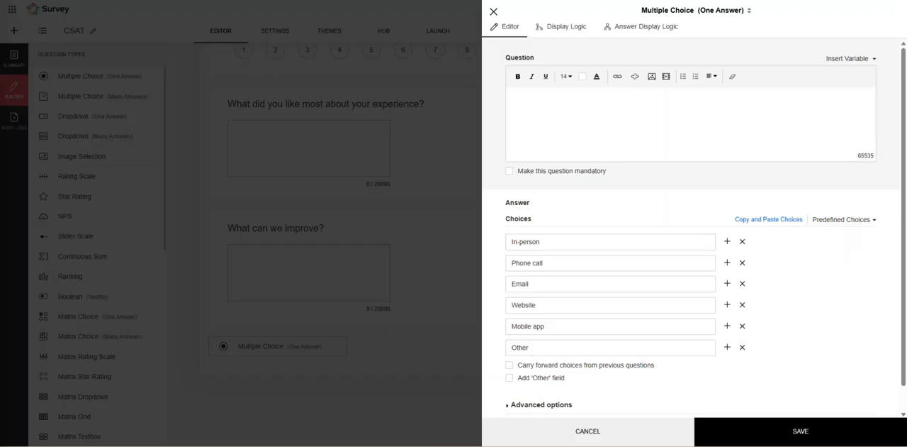
click(755, 426)
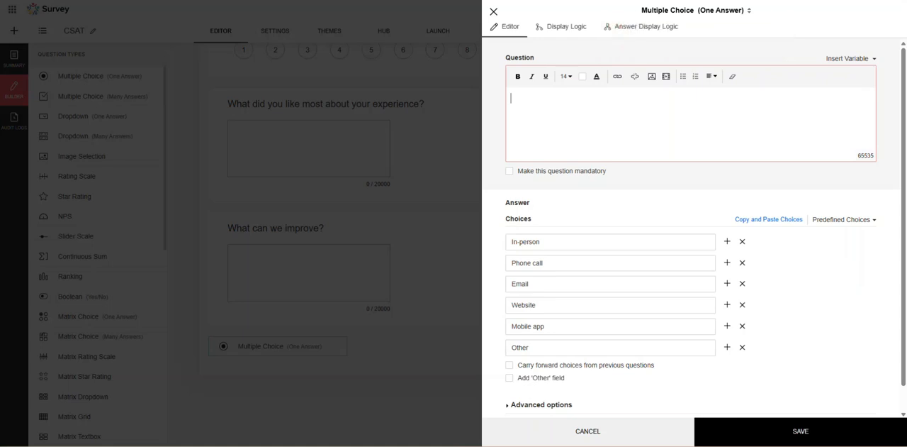
click(648, 93)
text(How did you interact with us?)
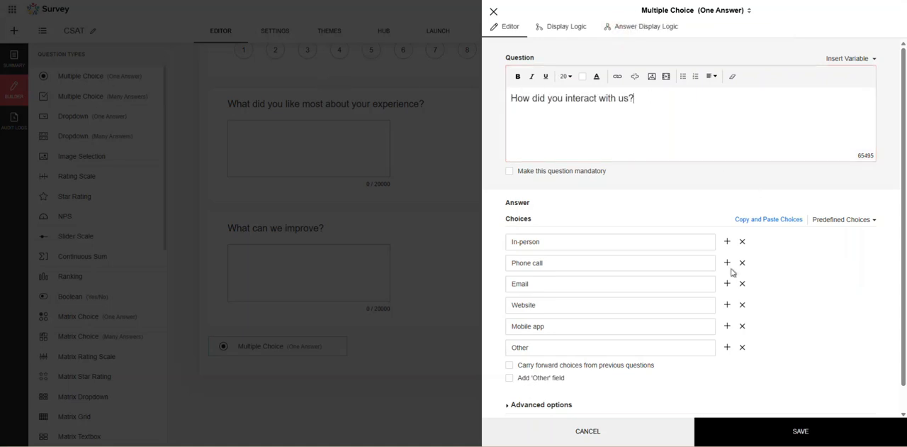
click(822, 425)
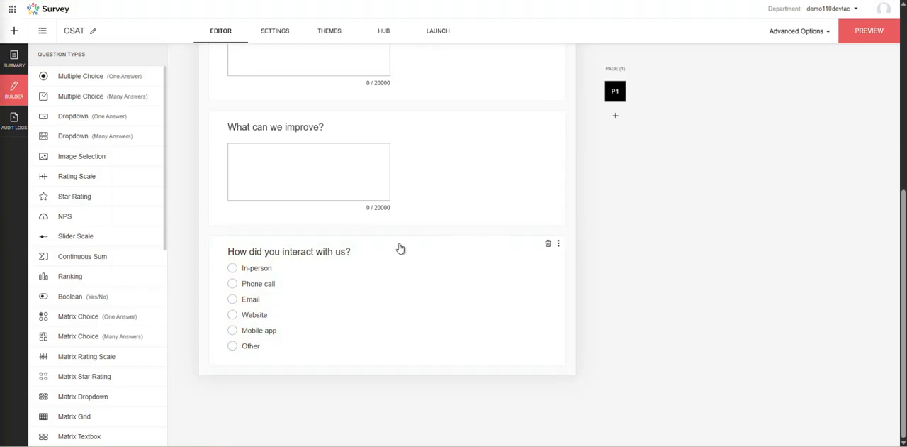
Add a one-answer Multiple Choice question "How would you rate the support you received (if any)?" with choices Excellent, Good, Fair, Poor, I didn't receive support.
drag(100, 77, 326, 407)
text(How would you rate the support you received (if any)?)
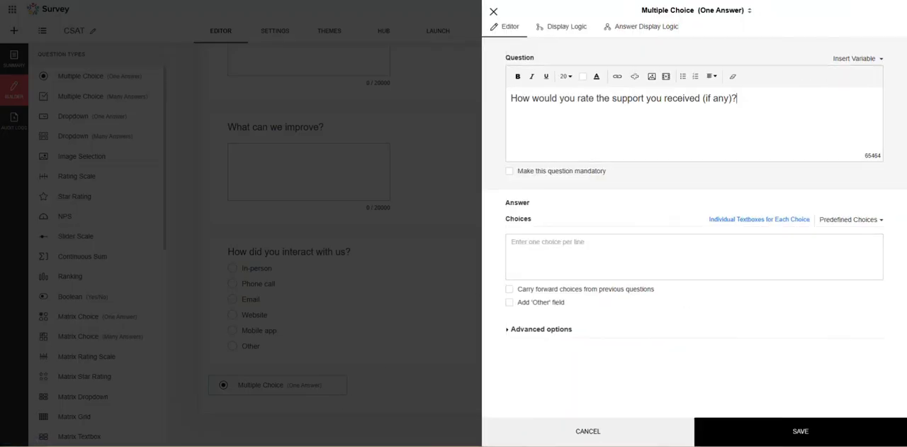
click(573, 245)
key(ctrl+v)
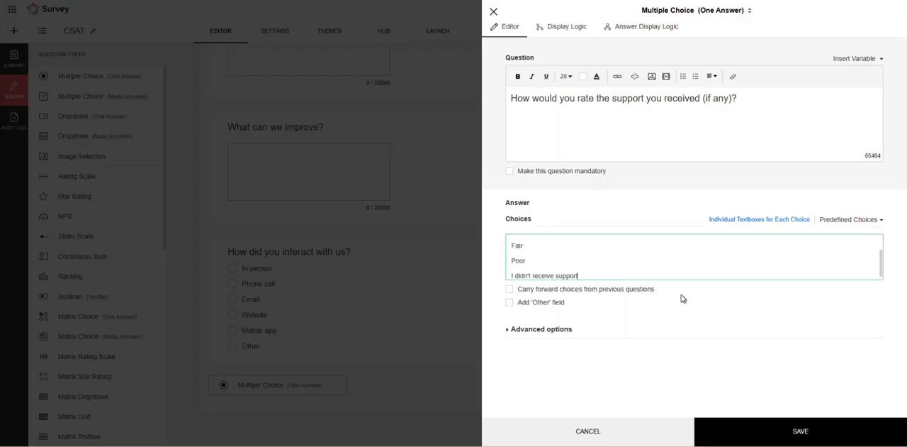
click(793, 219)
click(739, 430)
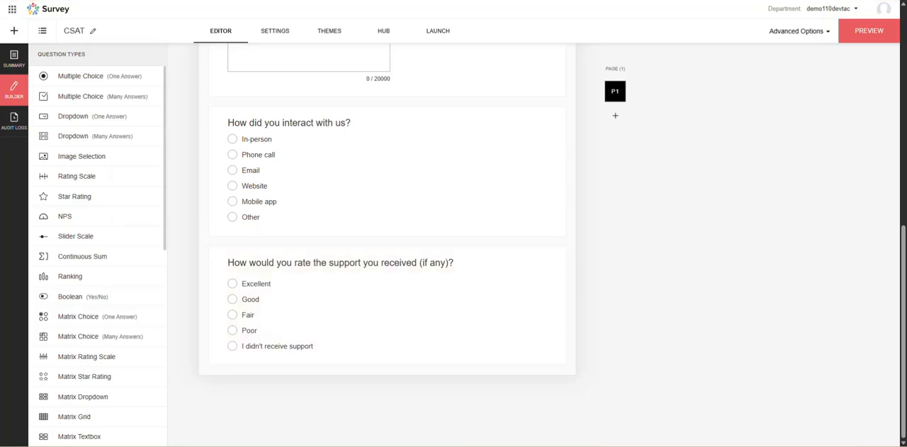
Try specific text as the published survey's title in the header settings and switch back to the survey name.
scroll(463, 229, up, 10)
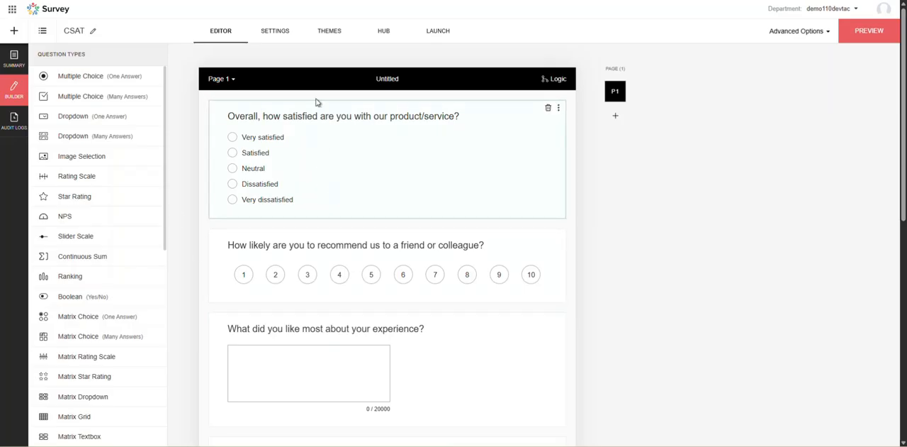
click(268, 32)
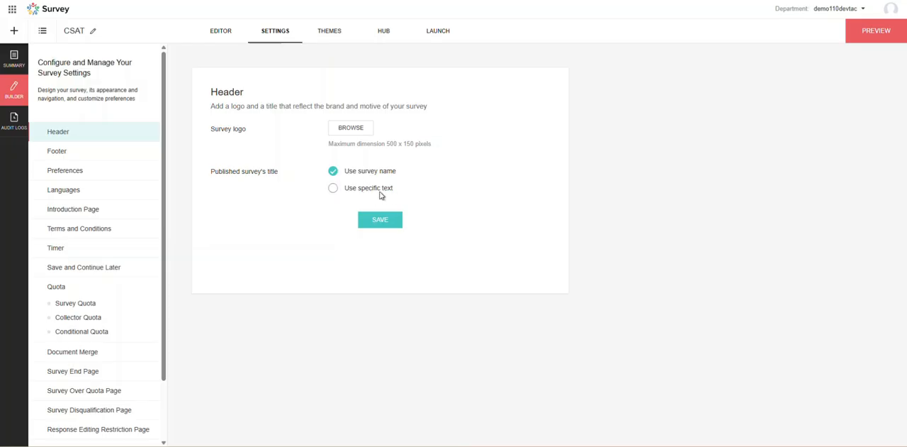
click(357, 190)
drag(211, 172, 280, 174)
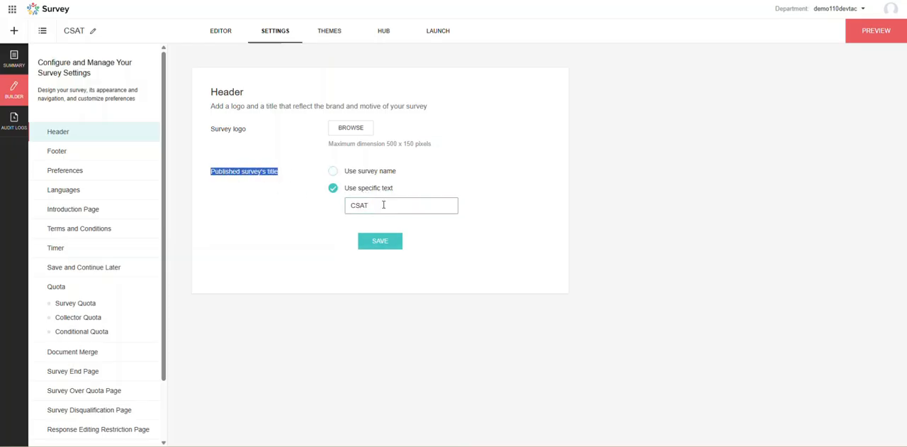
click(371, 174)
click(361, 189)
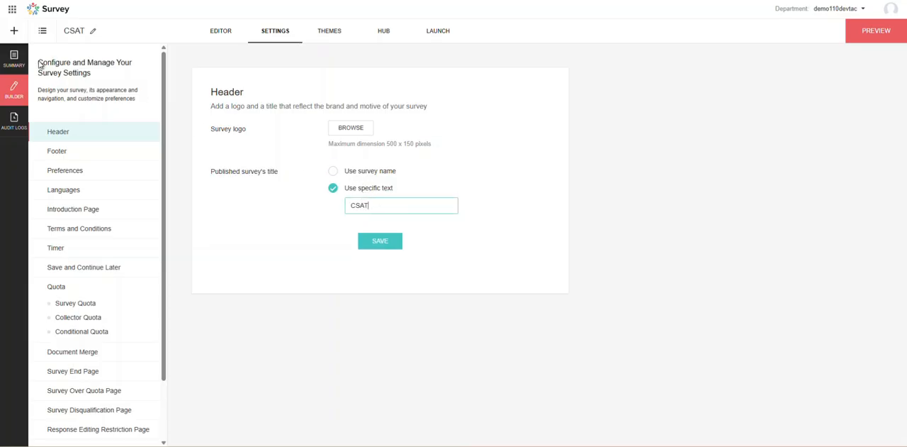
click(355, 172)
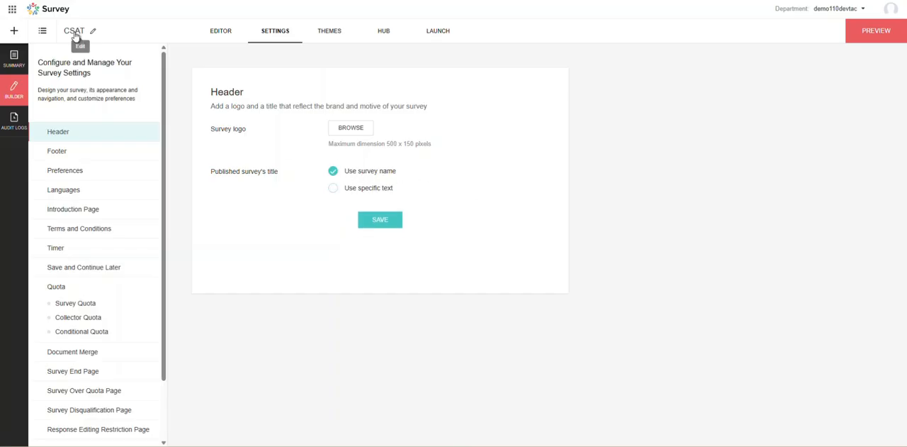
Browse the survey themes, open the current Basic theme for editing and choose its navy and indigo color scheme.
click(330, 32)
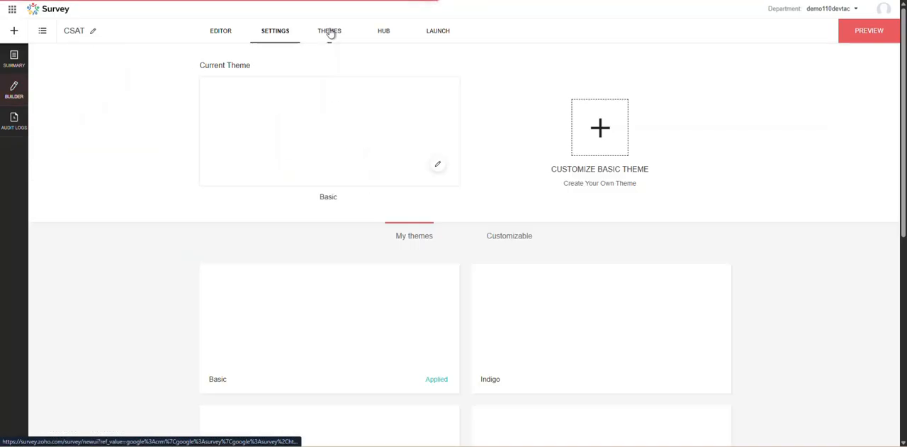
scroll(529, 249, down, 5)
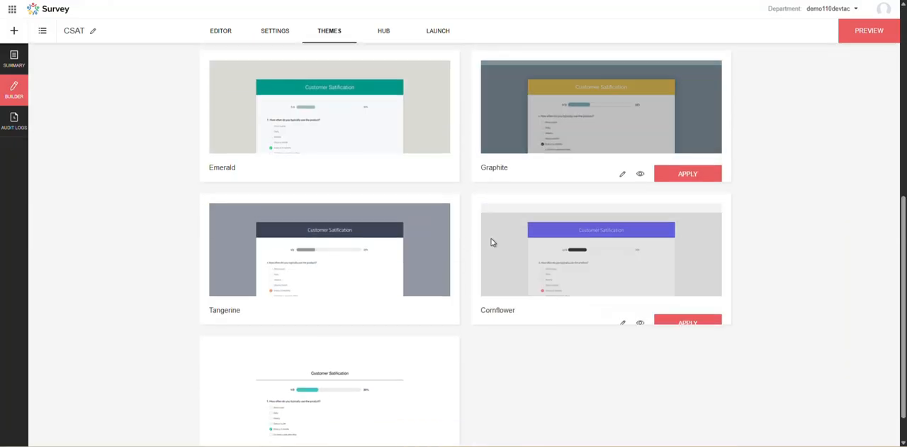
scroll(466, 239, up, 6)
click(439, 186)
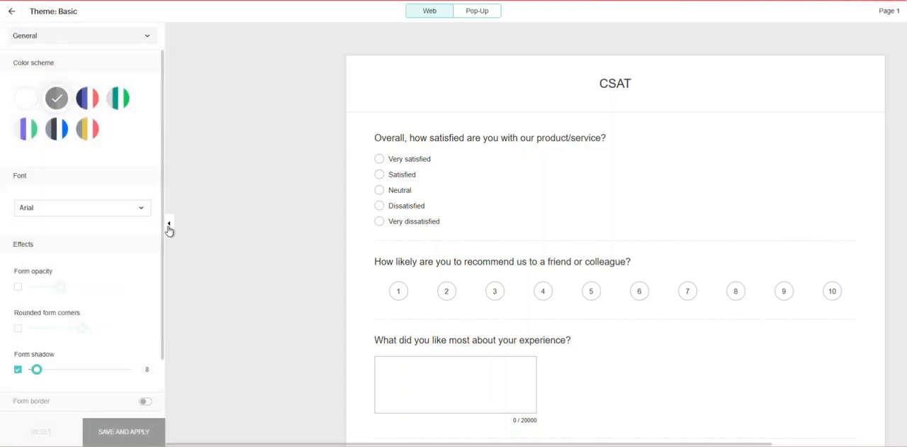
click(85, 99)
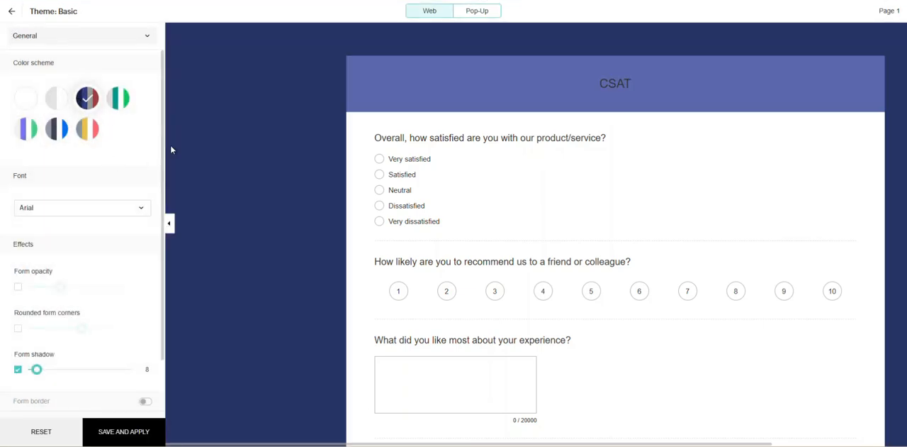
Change the theme's font to Comfortaa and accept overwriting the individually set fonts.
scroll(81, 172, down, 1)
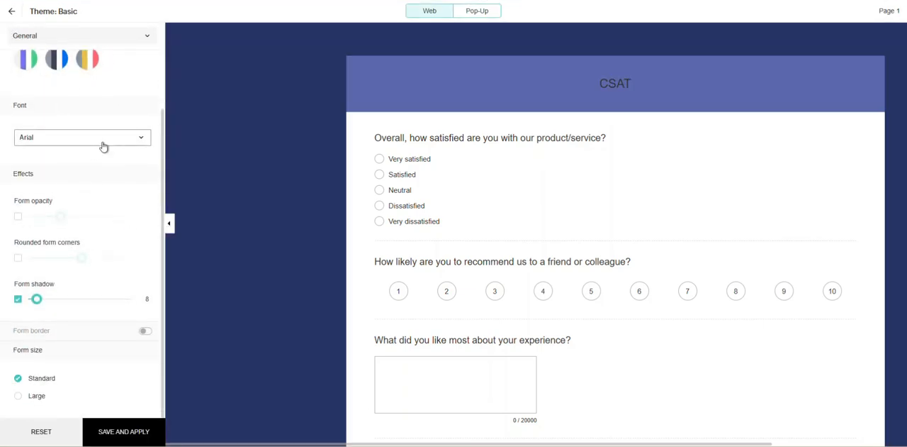
click(104, 144)
scroll(43, 198, down, 3)
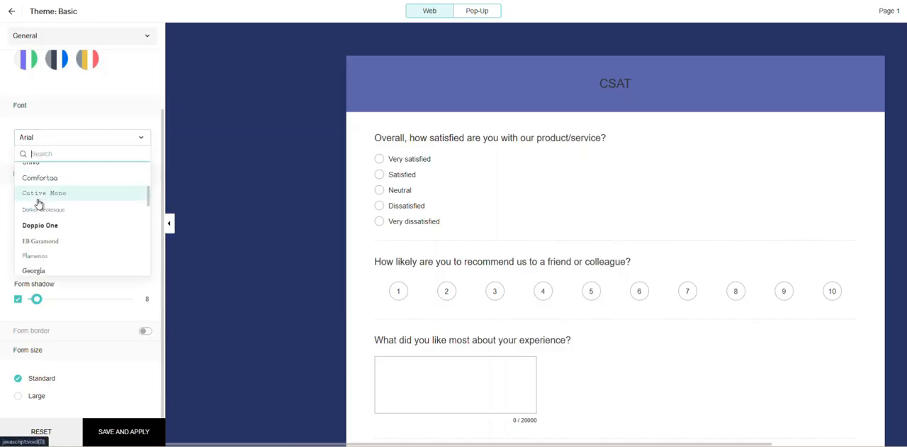
click(55, 181)
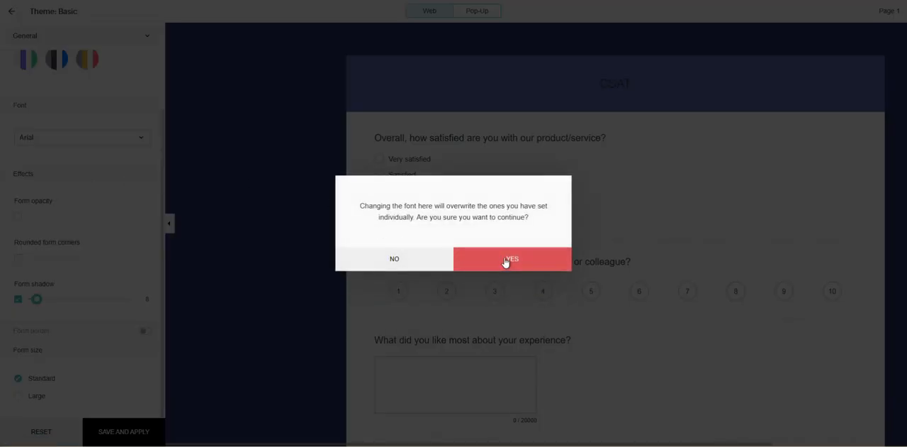
click(506, 262)
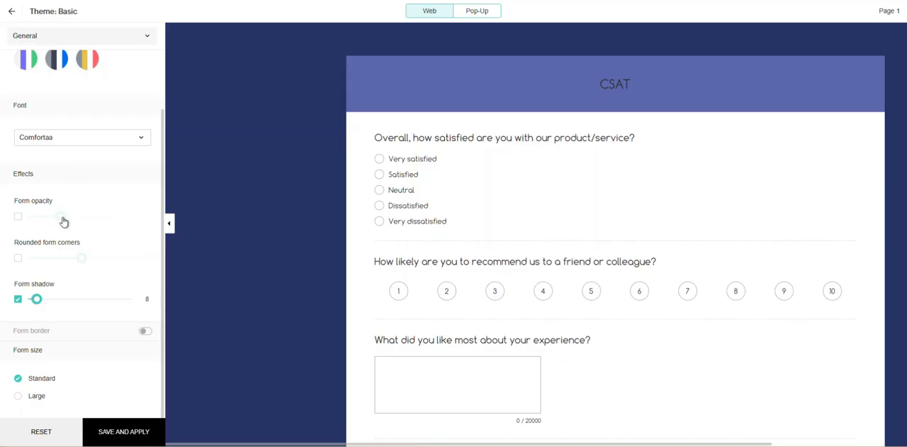
Enable form opacity at 99 and rounded form corners at 22 in the theme's effects.
click(17, 217)
drag(69, 218, 133, 216)
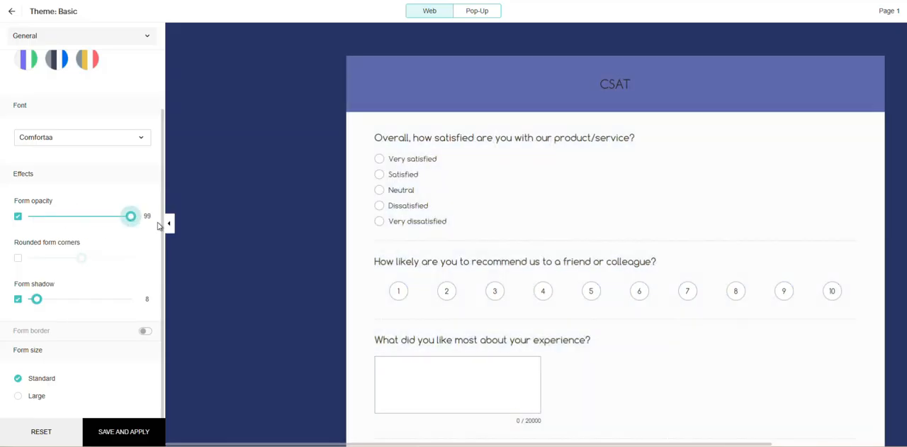
click(17, 258)
drag(90, 261, 44, 262)
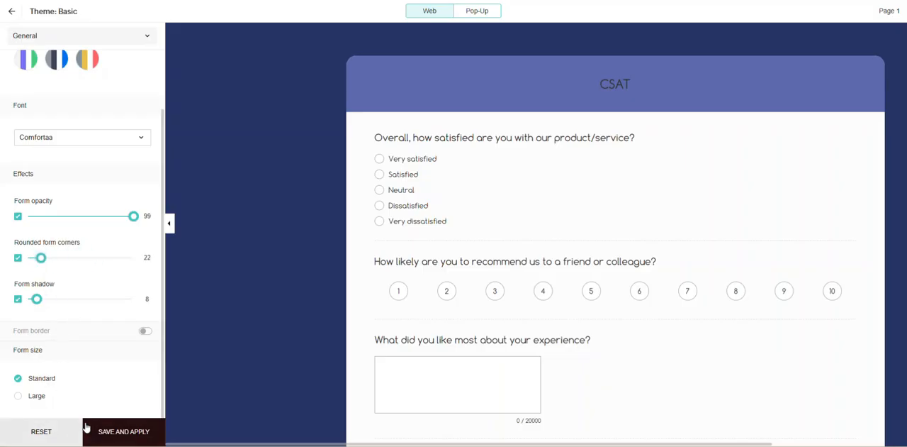
Look through the theme's Background, Header and Body style settings.
scroll(113, 383, up, 1)
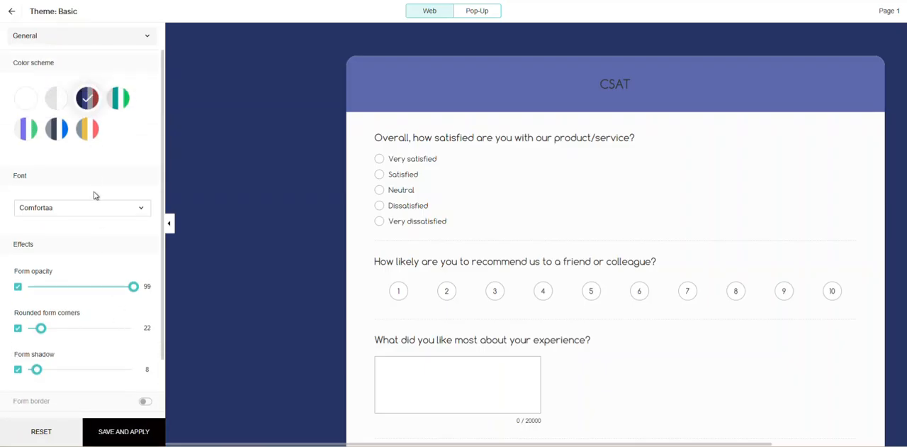
click(119, 39)
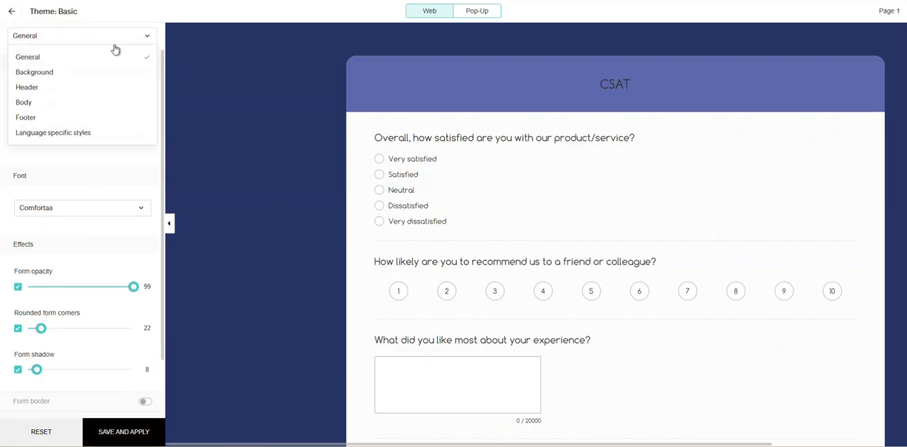
click(58, 74)
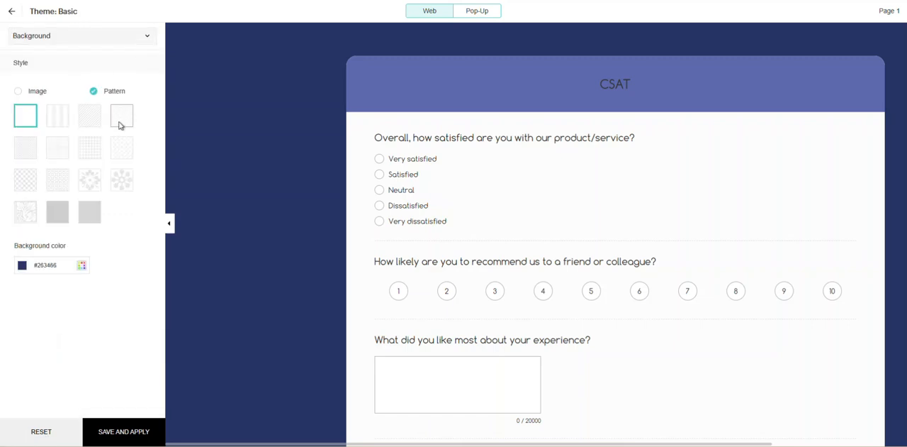
click(125, 39)
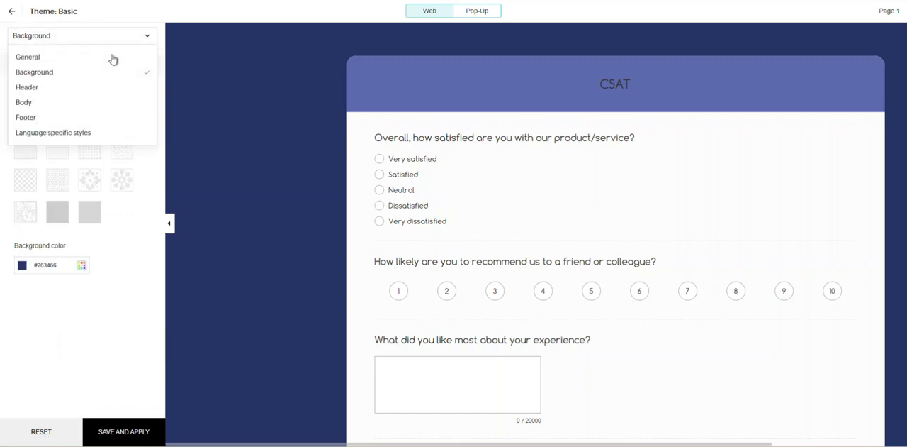
click(92, 88)
scroll(82, 181, down, 5)
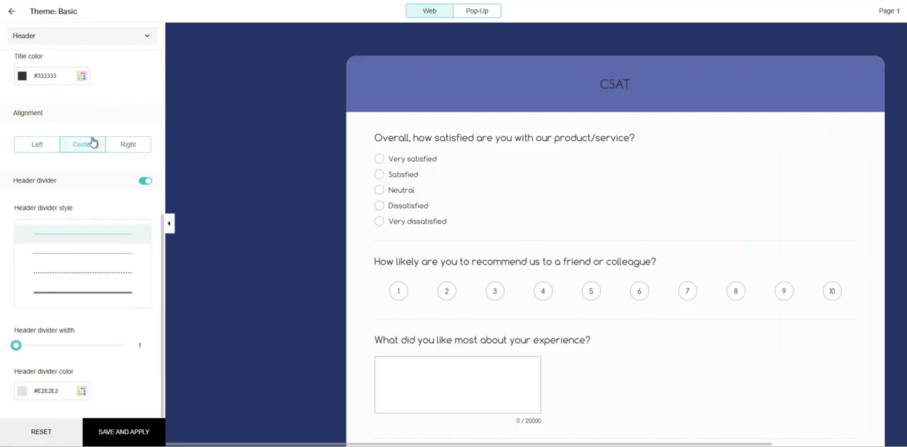
click(119, 34)
click(60, 101)
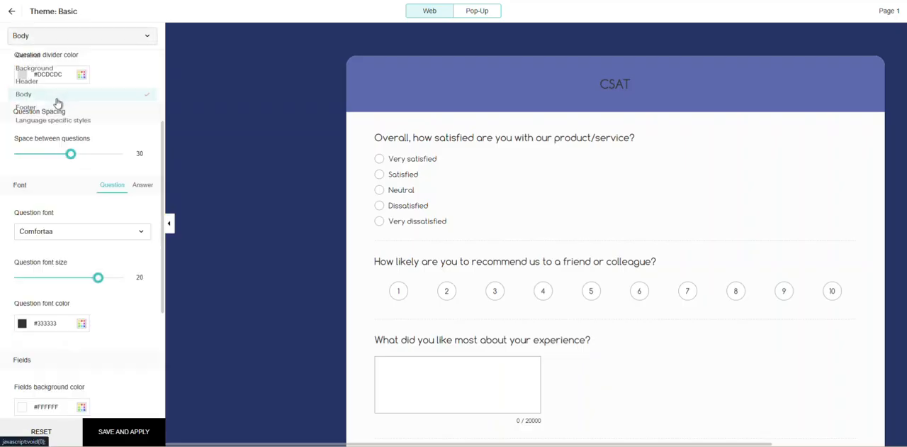
scroll(116, 109, down, 15)
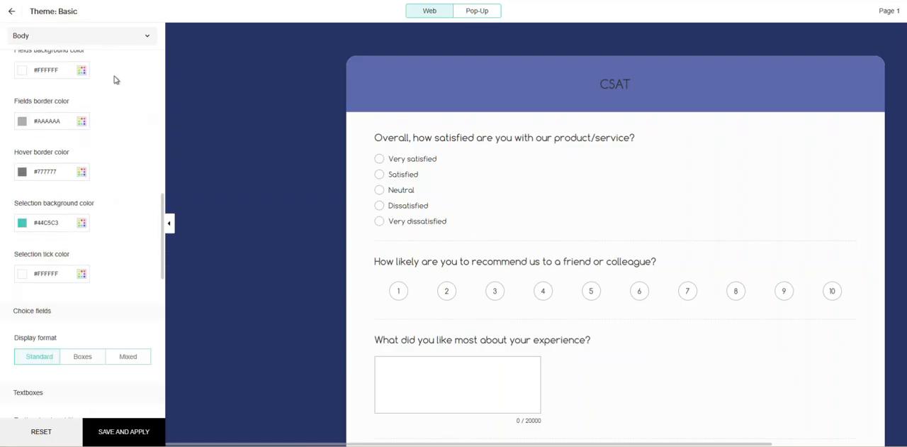
scroll(121, 65, down, 10)
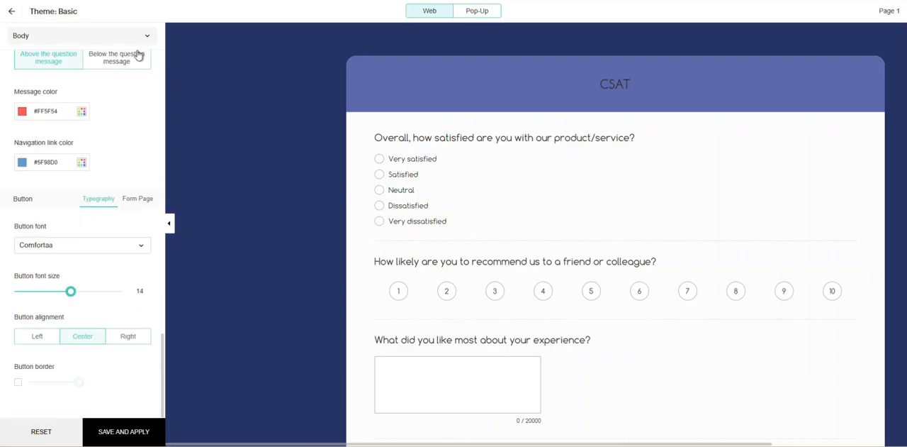
click(147, 39)
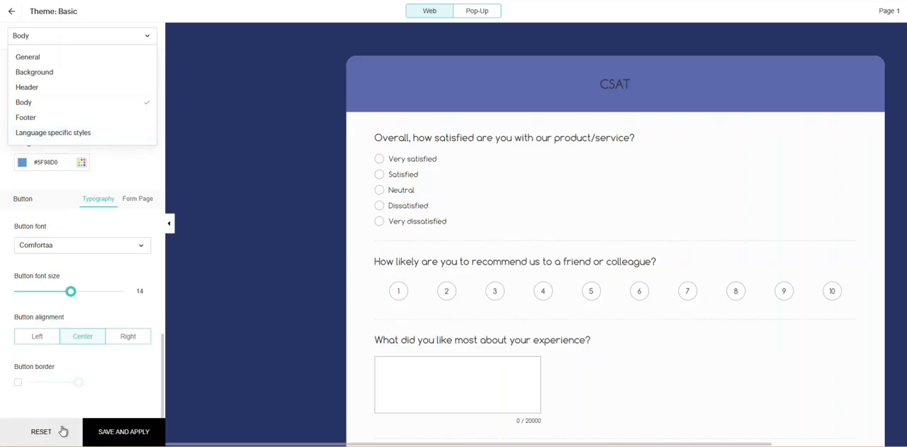
Save and apply the customized theme under the name Sample and return to the survey's theme overview.
click(118, 438)
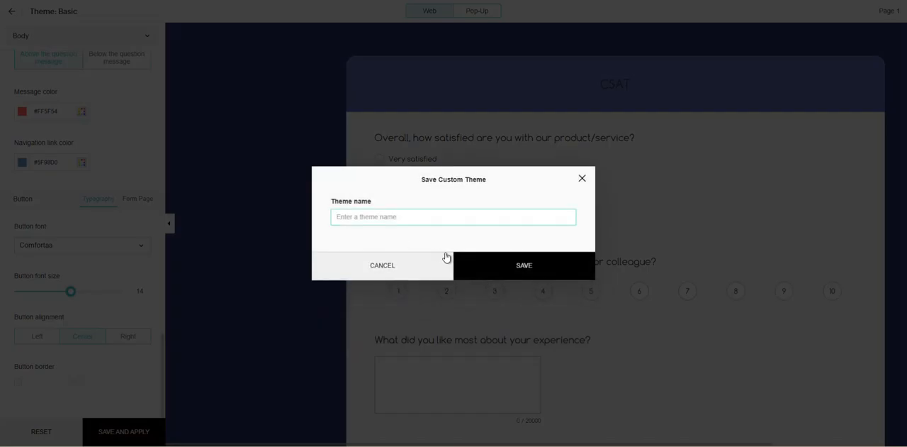
text(Sample)
click(506, 264)
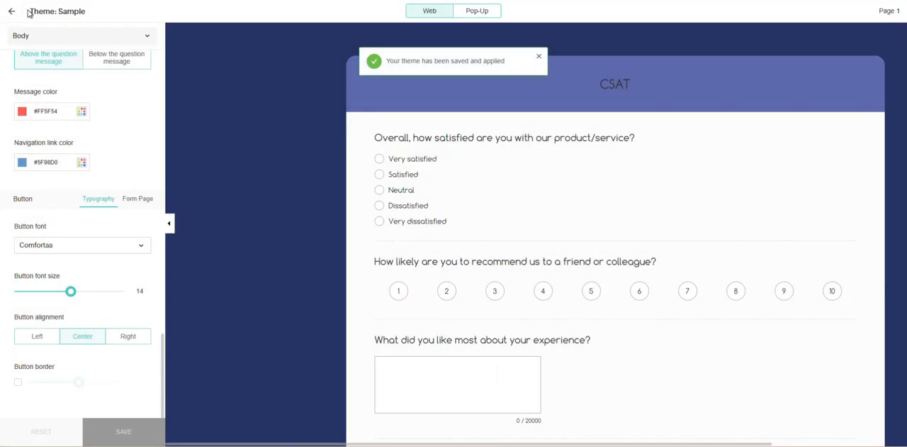
click(13, 15)
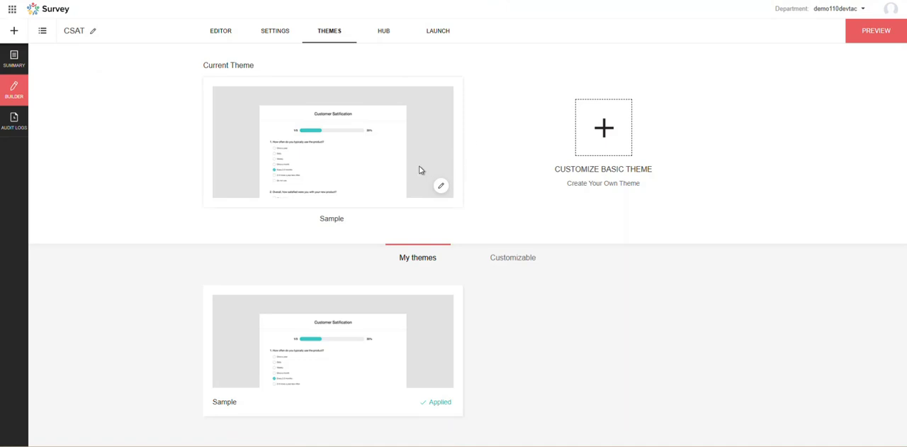
Look through the apps available for integration with the survey, from Zoho CRM to Zapier.
click(385, 39)
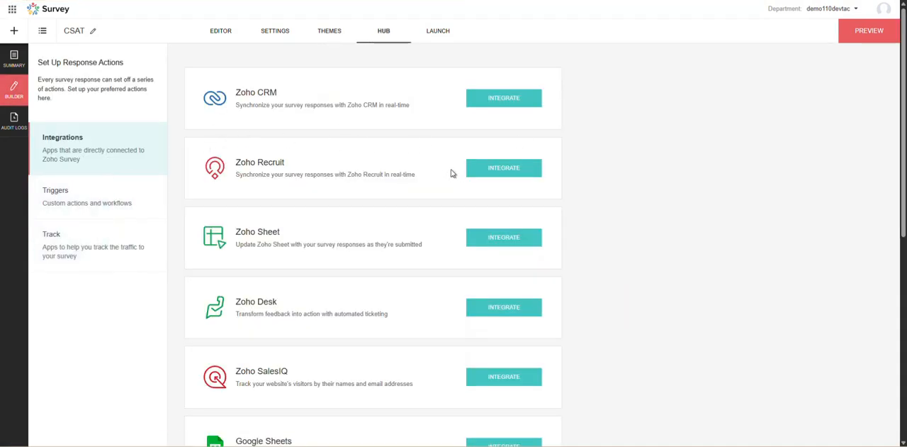
scroll(365, 172, down, 6)
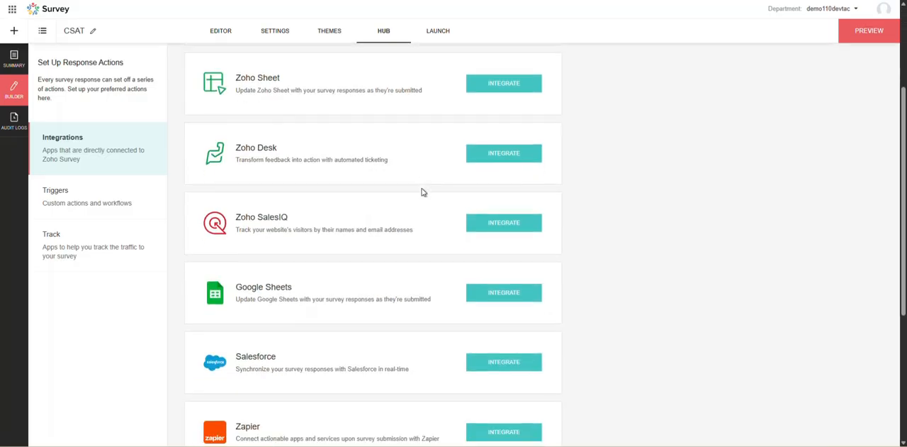
scroll(388, 213, up, 5)
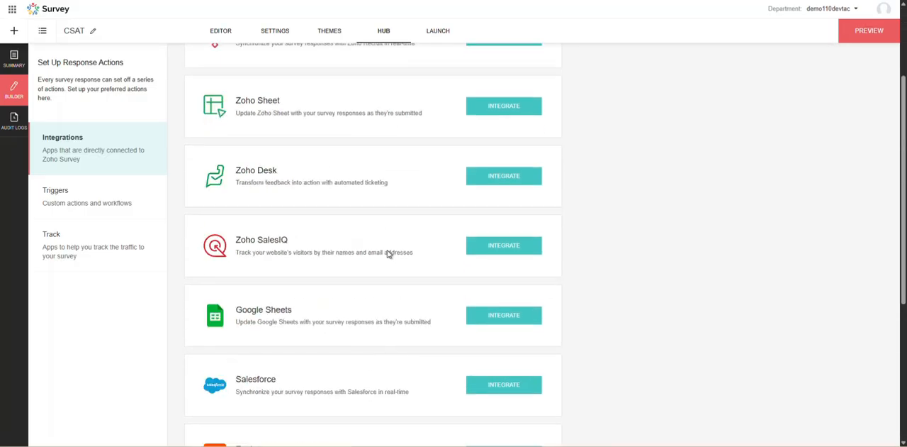
scroll(358, 158, down, 3)
scroll(402, 192, down, 2)
scroll(366, 297, up, 5)
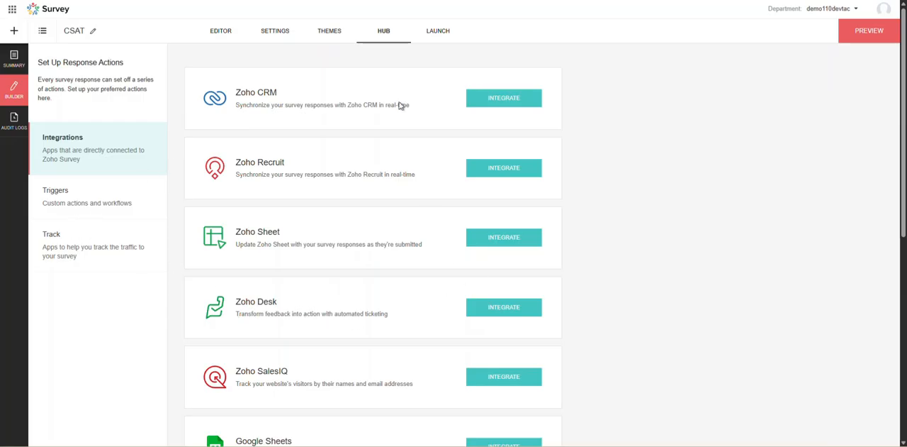
Publish the CSAT survey from its launch page.
click(432, 34)
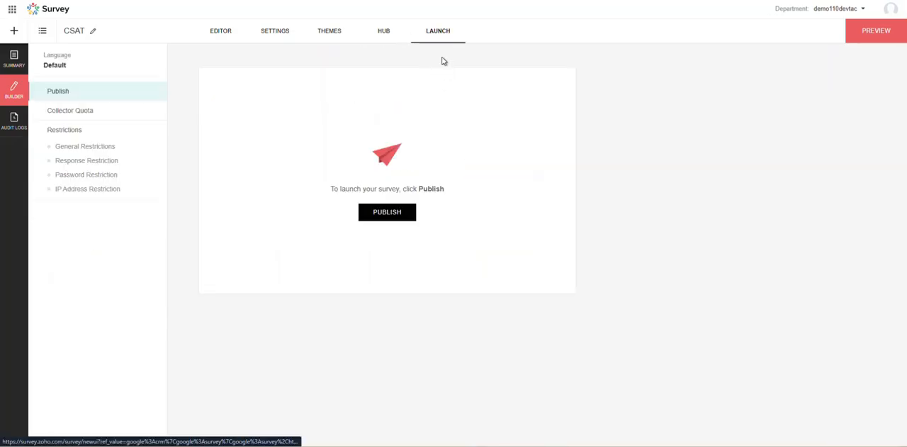
click(394, 217)
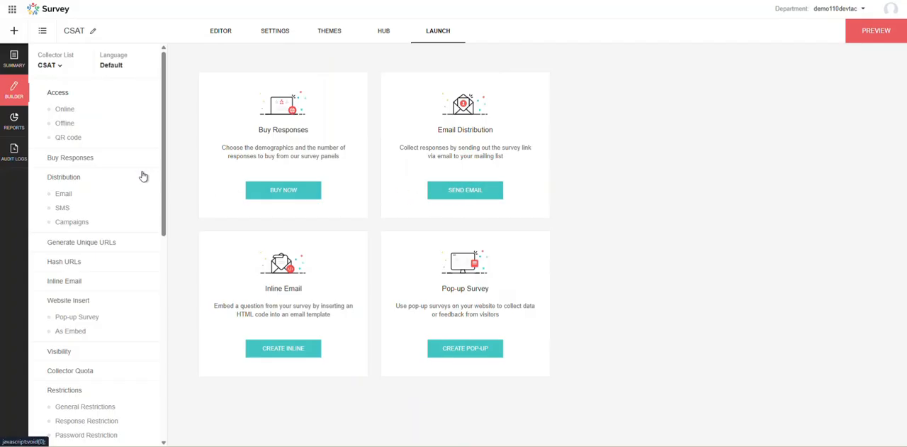
Show the survey's online access link and copy it.
scroll(142, 176, down, 1)
scroll(135, 234, up, 1)
click(106, 107)
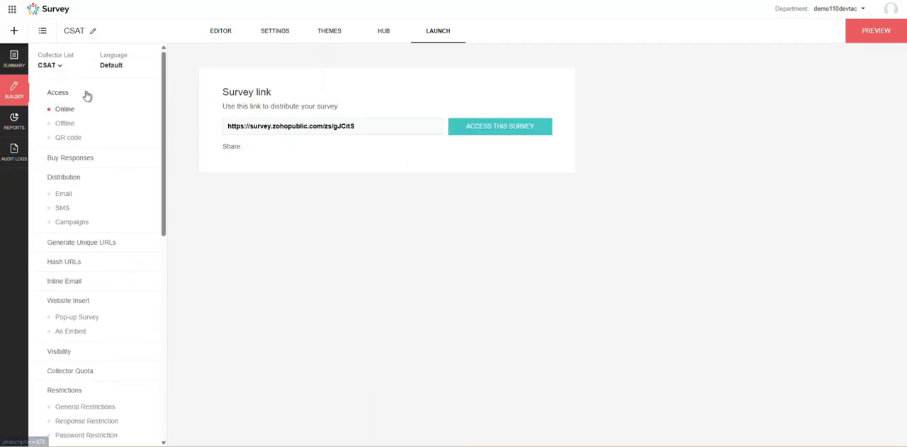
drag(373, 125, 221, 125)
click(330, 126)
click(74, 95)
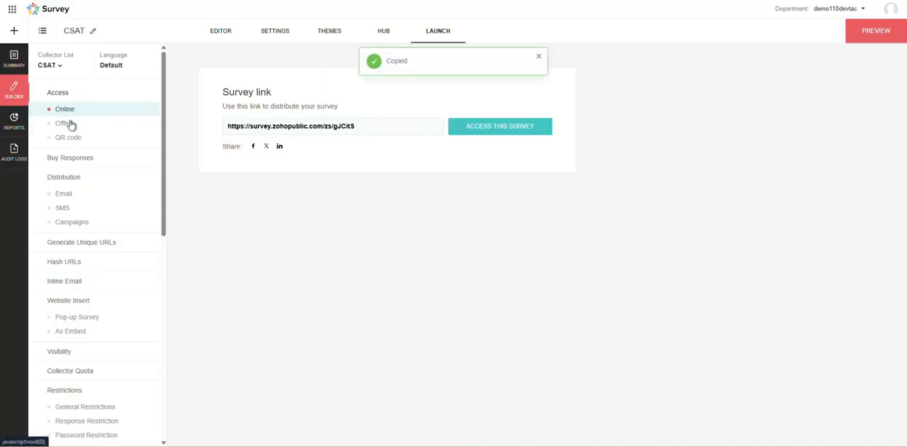
drag(370, 127, 216, 134)
click(376, 128)
drag(384, 126, 211, 128)
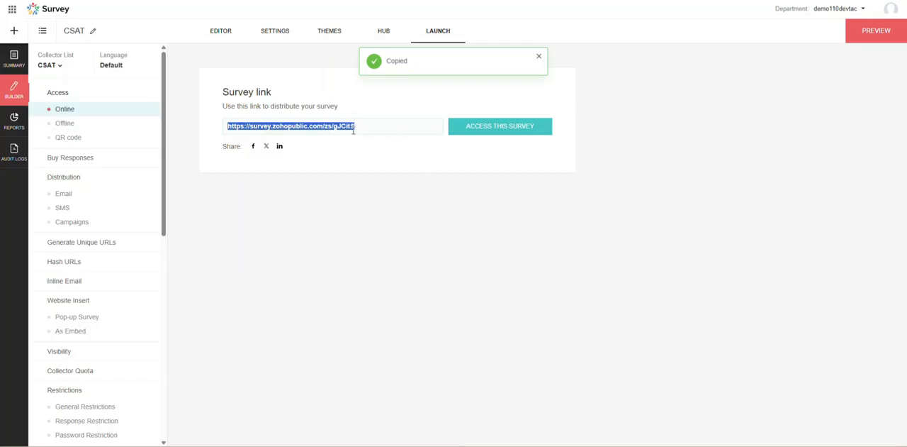
Open the published survey through its online access page.
click(502, 127)
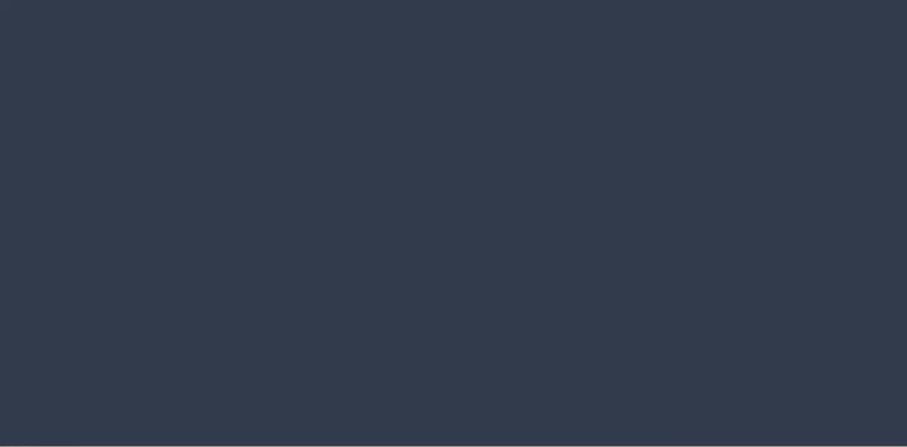
key(ctrl+w)
click(488, 130)
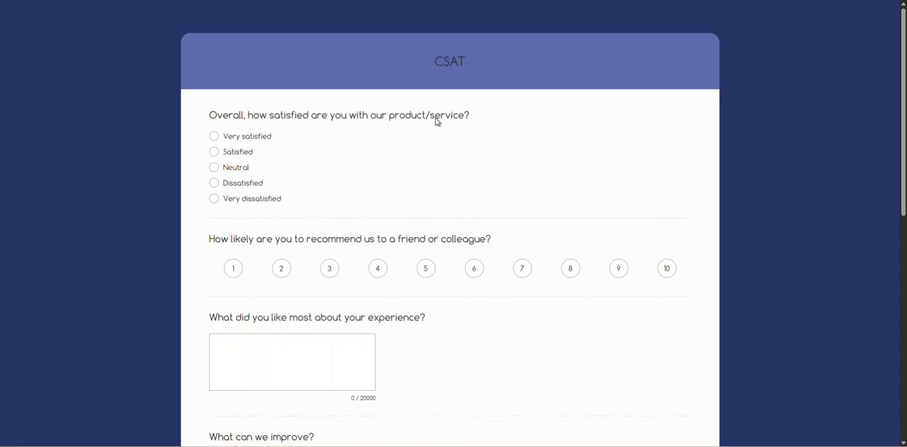
Answer the satisfaction question with Very satisfied, rate the recommendation 5, and enter the same sample text in both comment questions.
scroll(247, 187, down, 2)
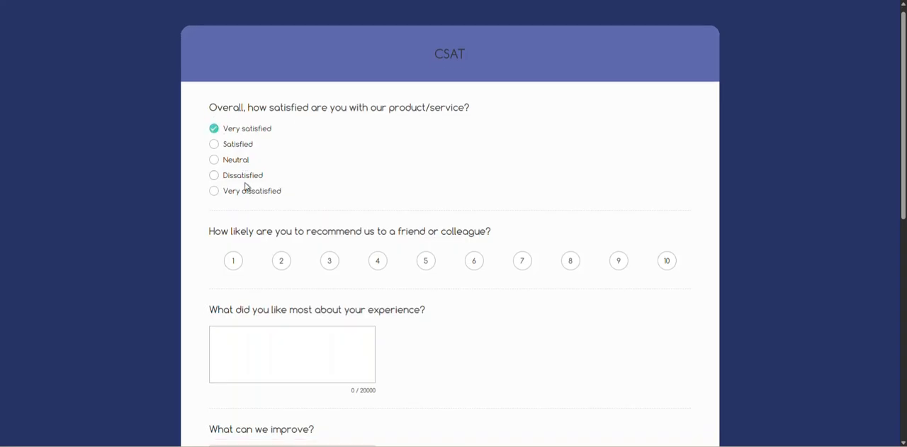
click(426, 175)
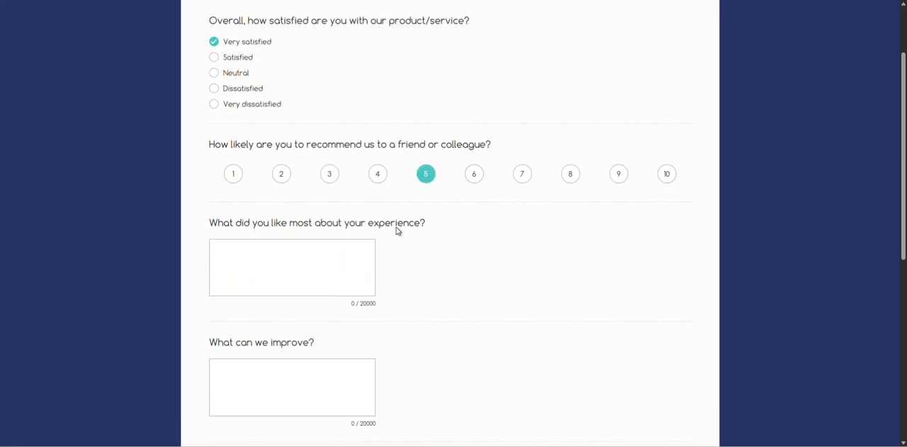
scroll(397, 229, down, 2)
click(277, 172)
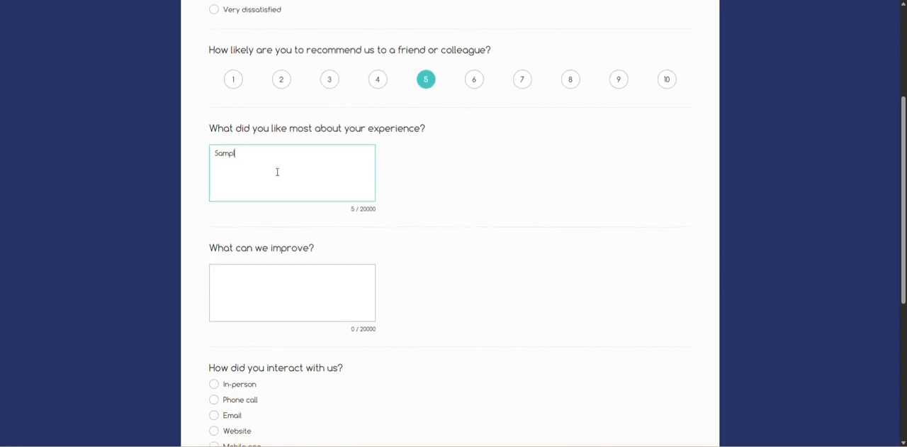
key(ctrl+a)
key(ctrl+c)
click(271, 280)
key(ctrl+v)
Choose answers for the interaction channel and support rating questions and submit the survey response.
scroll(319, 193, down, 3)
scroll(308, 114, up, 1)
click(306, 95)
scroll(288, 237, down, 3)
click(214, 164)
click(215, 318)
click(458, 405)
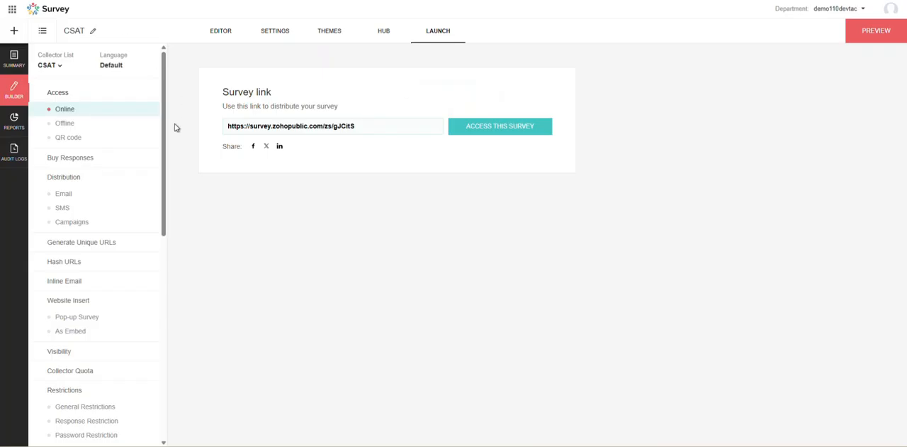
Check the offline collection option and download the survey's QR code.
click(64, 124)
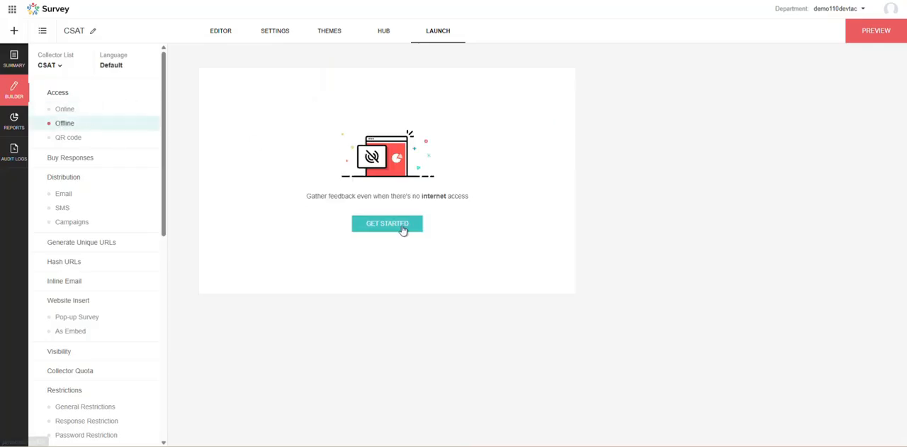
click(56, 138)
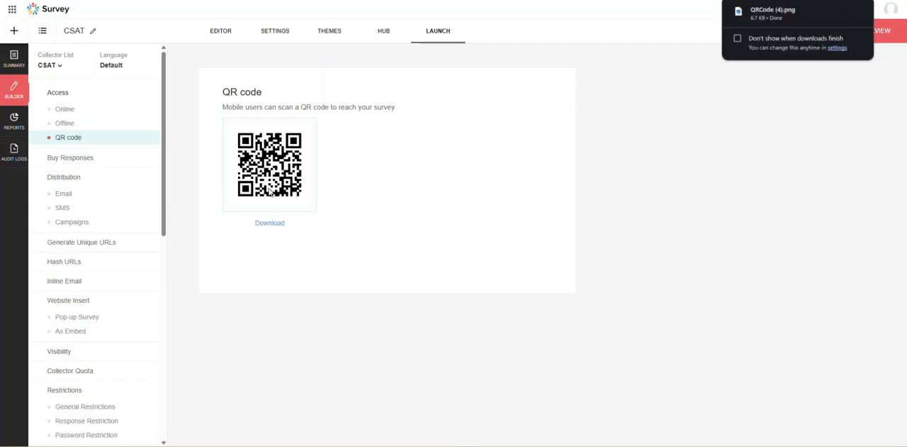
Look through the Email, SMS and Campaigns distribution options.
click(63, 194)
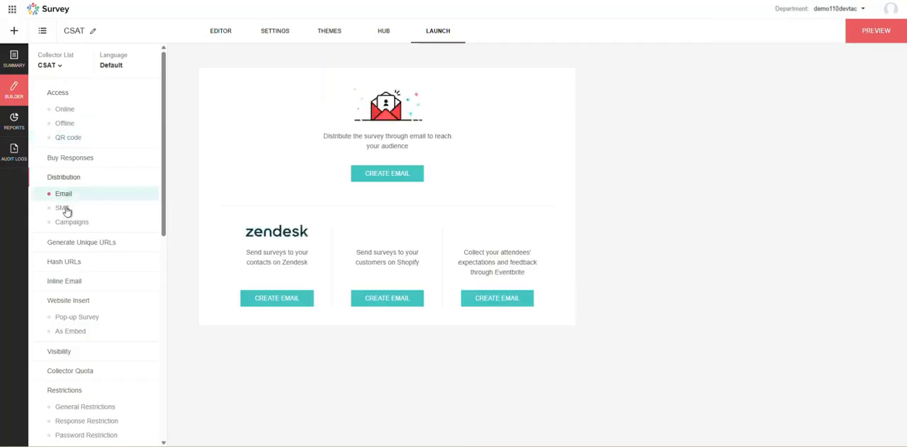
click(64, 209)
click(70, 224)
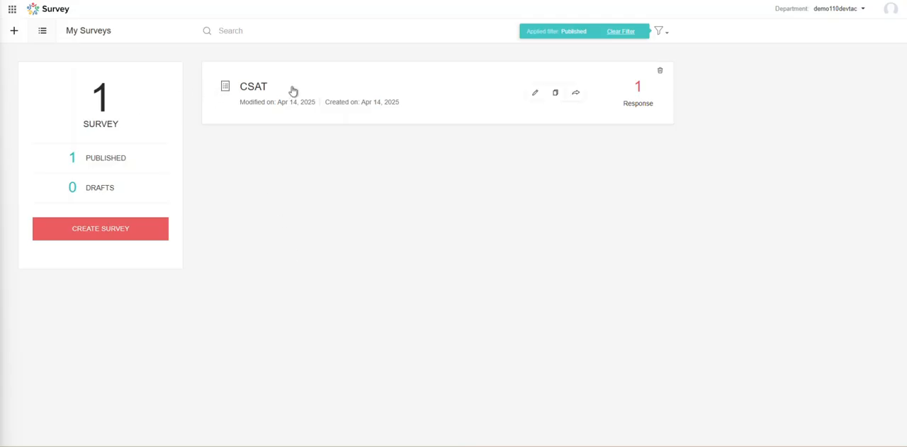
Open the CSAT survey from the list of published surveys and examine its response summary, responses volume and questions.
click(248, 89)
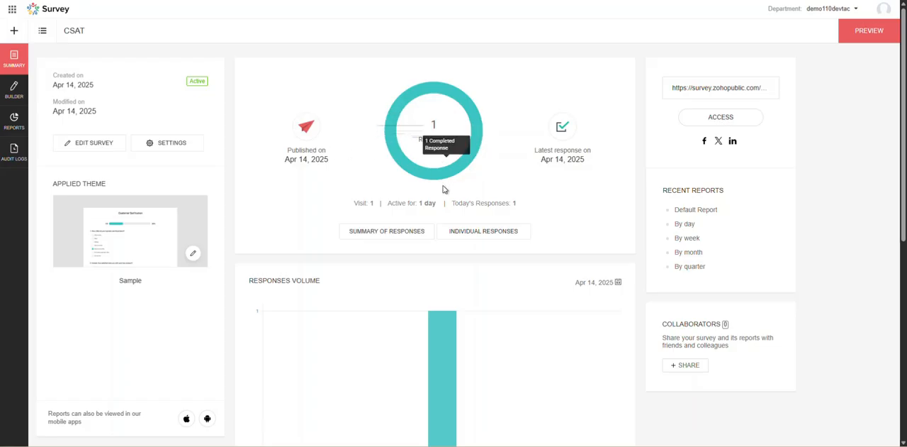
scroll(435, 241, down, 2)
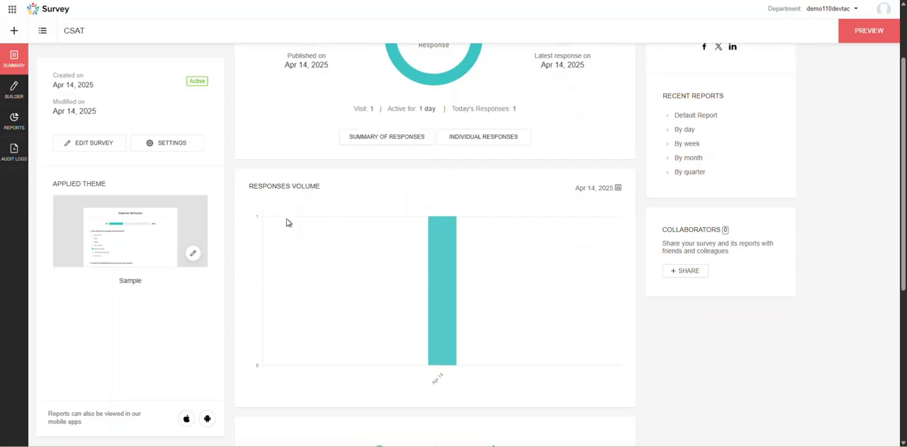
scroll(462, 290, down, 4)
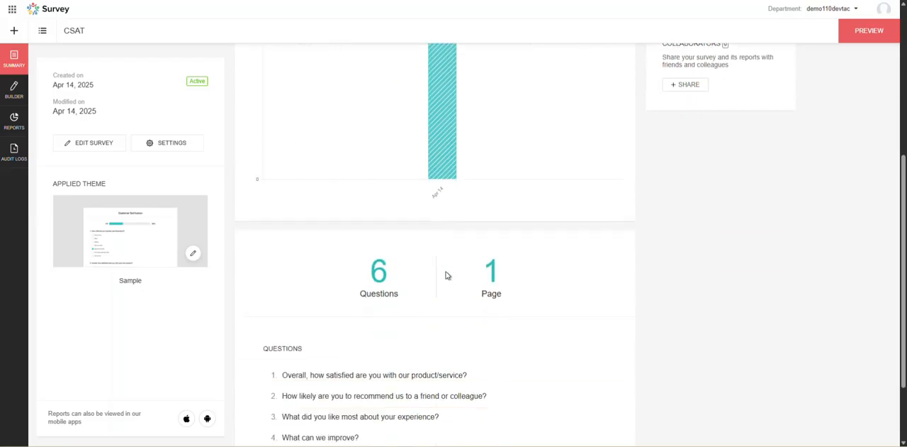
Review the survey's question list and public link, and open the By day trend report.
scroll(426, 276, down, 2)
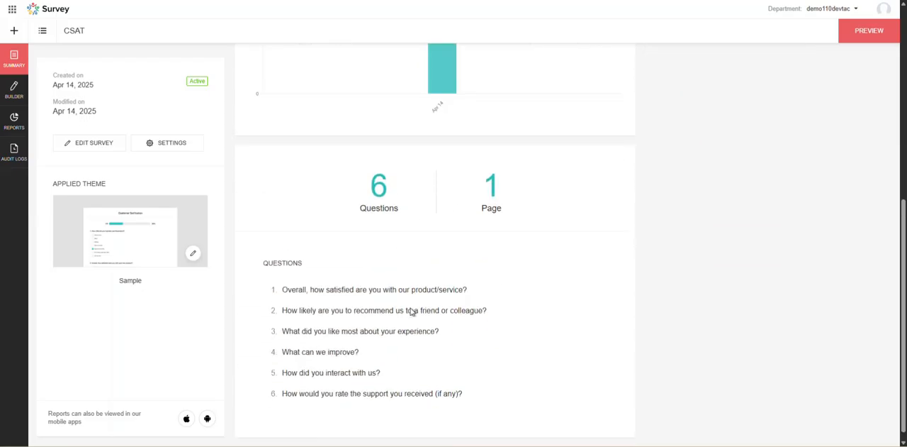
scroll(424, 307, up, 6)
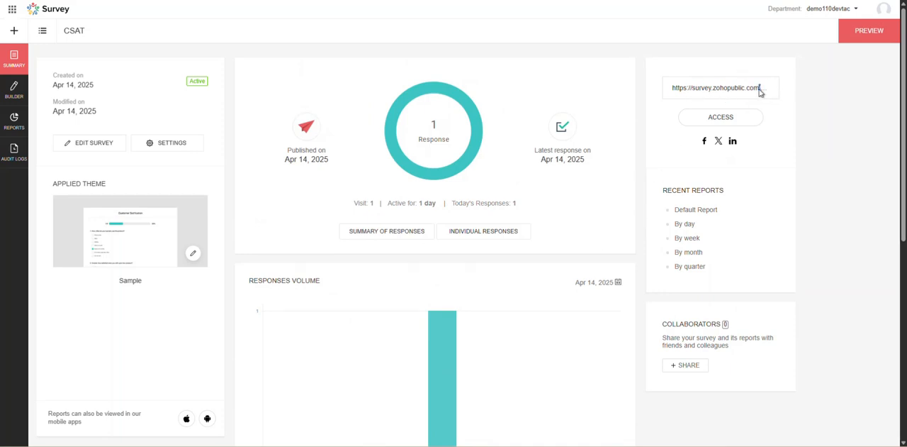
click(763, 91)
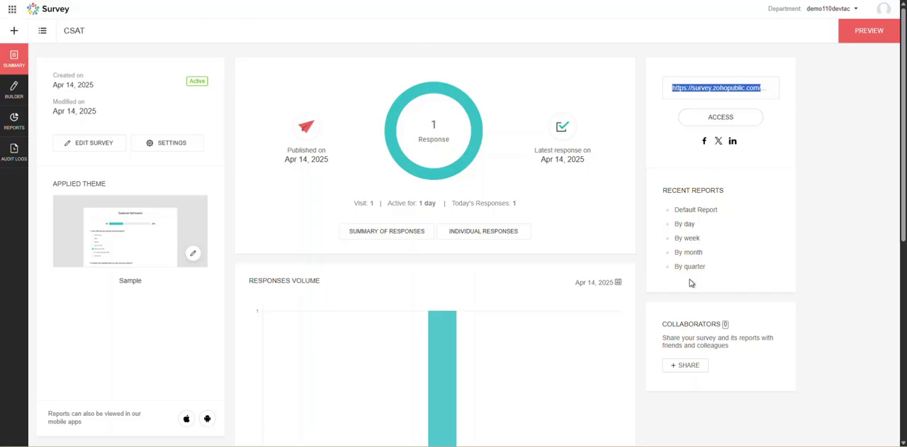
click(685, 227)
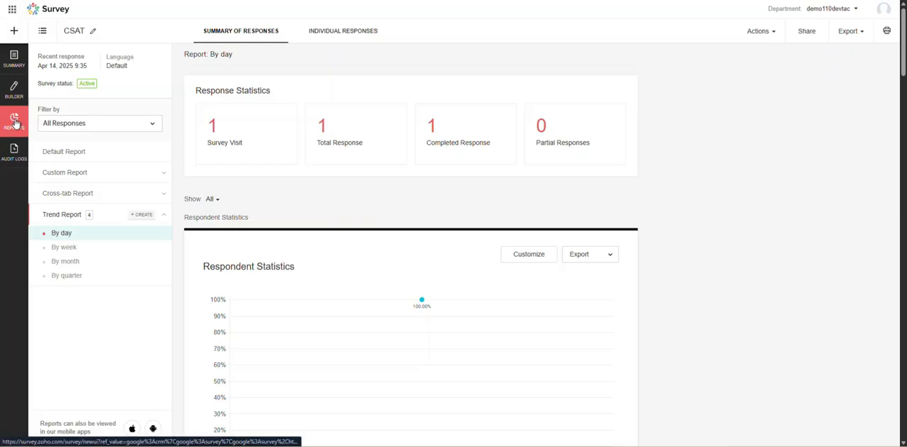
Return to the survey summary, check the survey's settings and go back to the summary.
click(14, 58)
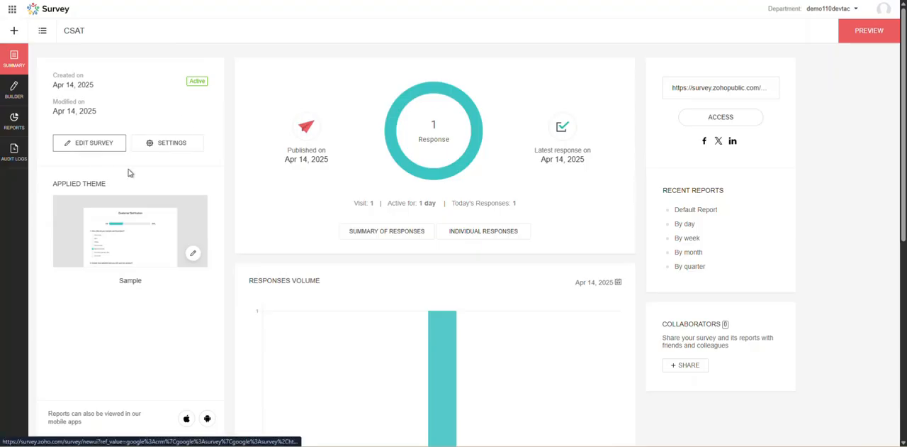
click(164, 142)
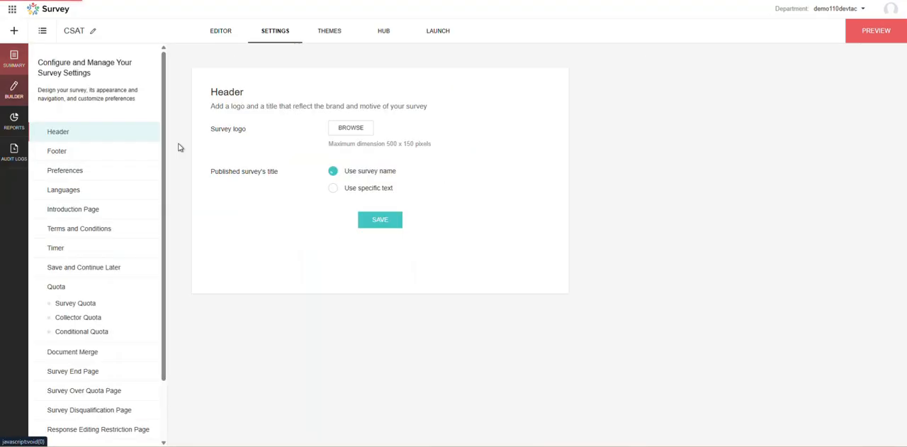
click(11, 57)
Examine the summary's applied theme, question list, latest response date, visit count and today's responses.
scroll(212, 168, down, 1)
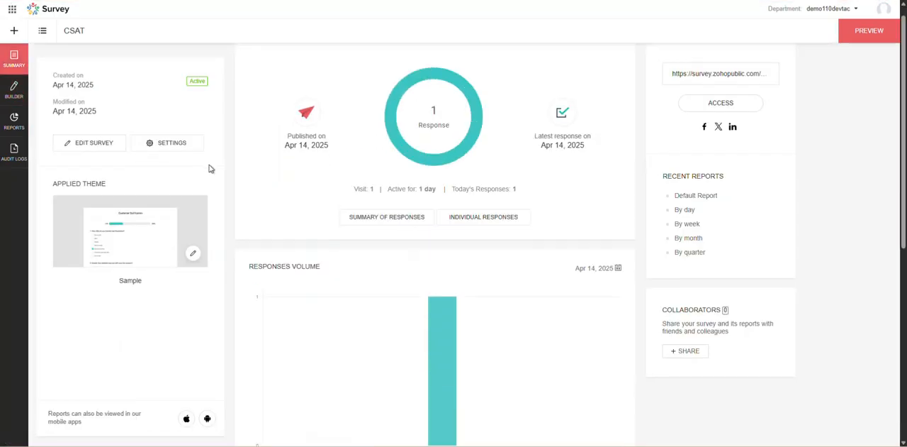
scroll(520, 269, down, 5)
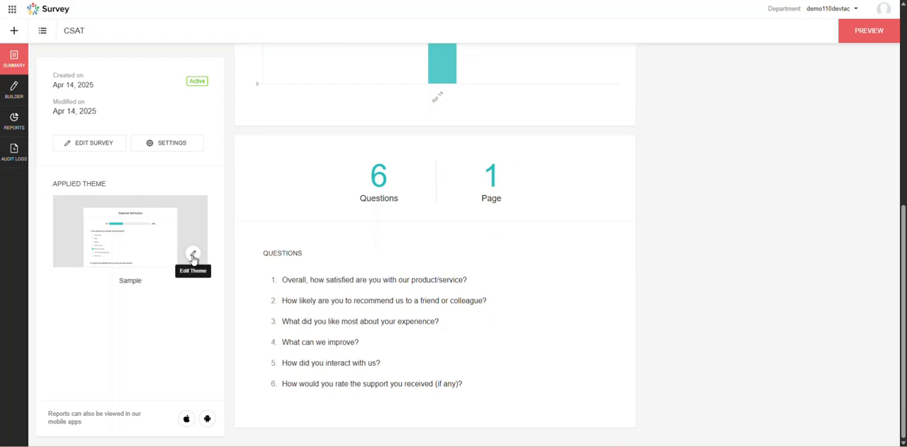
scroll(454, 308, up, 2)
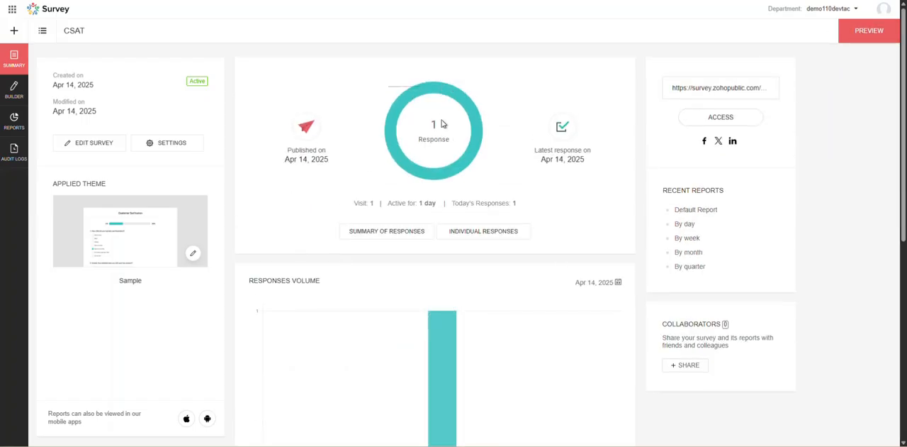
drag(531, 156, 573, 168)
click(563, 159)
drag(354, 208, 524, 205)
click(369, 203)
click(522, 205)
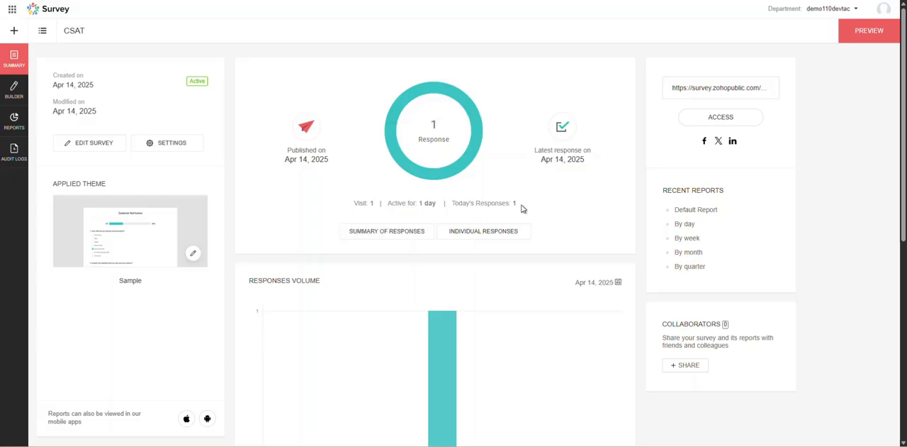
Open the summary of responses and examine the response statistics and the charts for the satisfaction and recommendation questions.
click(386, 232)
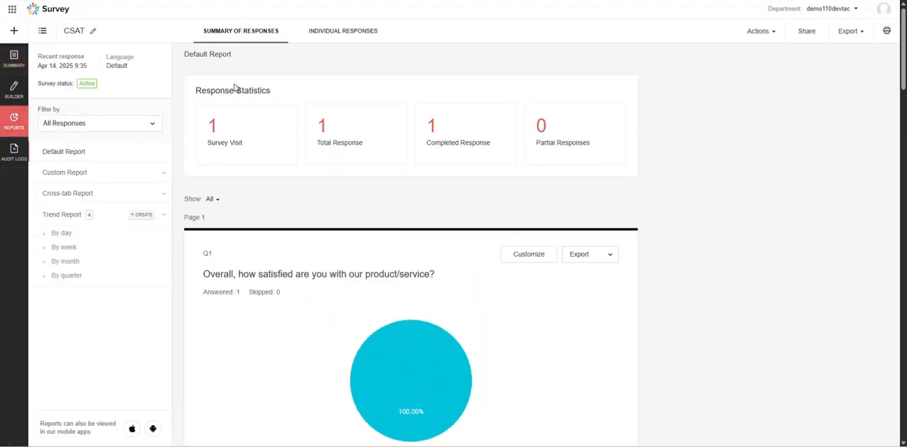
scroll(353, 216, down, 5)
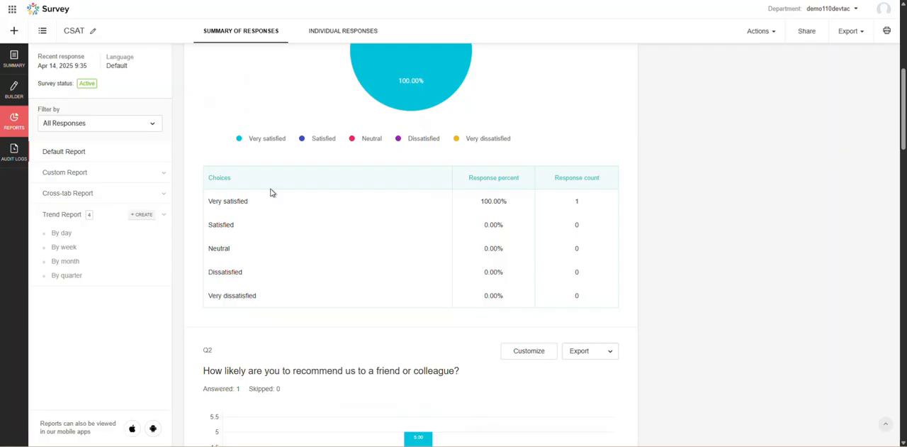
scroll(270, 192, down, 3)
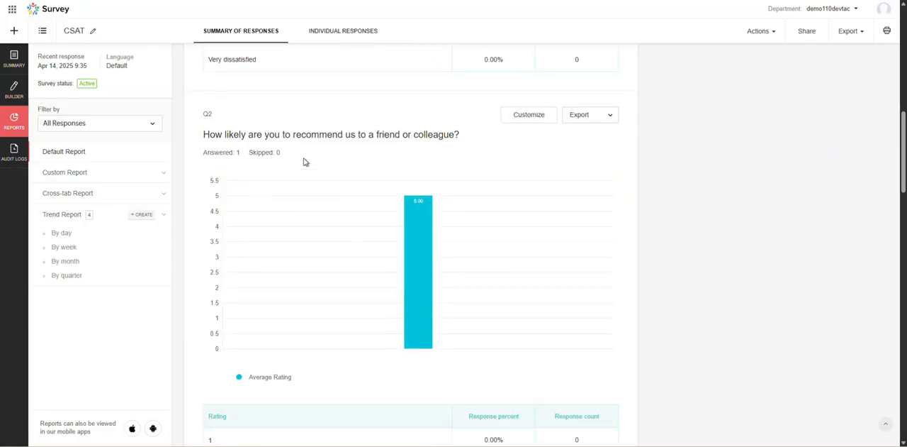
scroll(385, 168, down, 3)
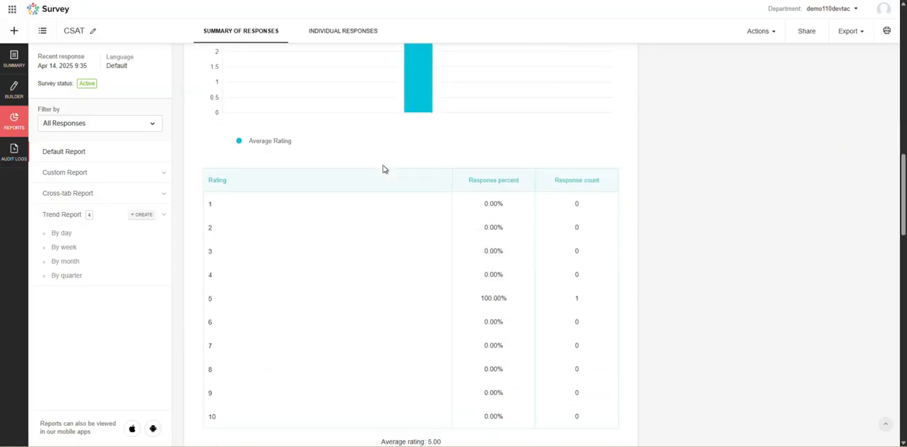
scroll(298, 168, up, 4)
scroll(255, 182, up, 7)
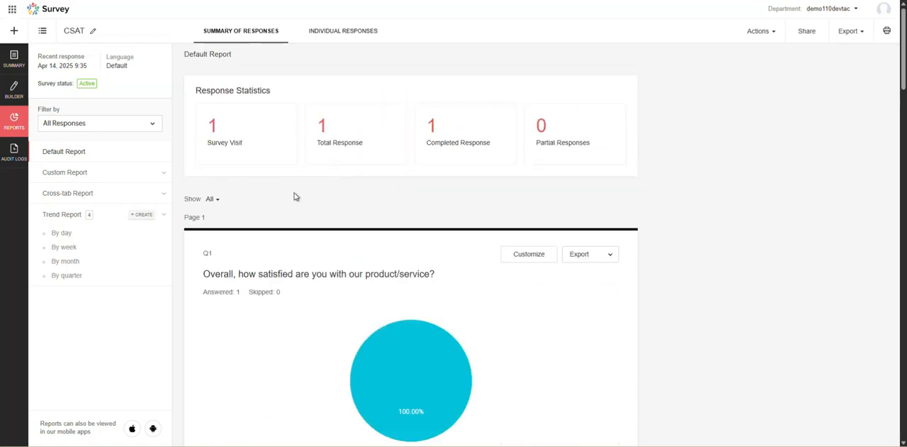
Open the individual responses and read the completed response's details and answers.
click(347, 32)
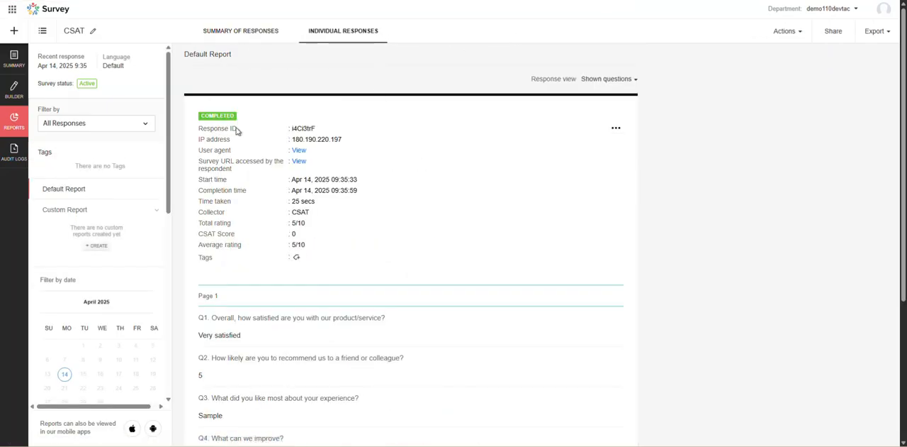
scroll(401, 175, down, 2)
scroll(450, 170, up, 2)
View the individual response with only answered questions, and switch the response view back to Shown questions.
click(628, 82)
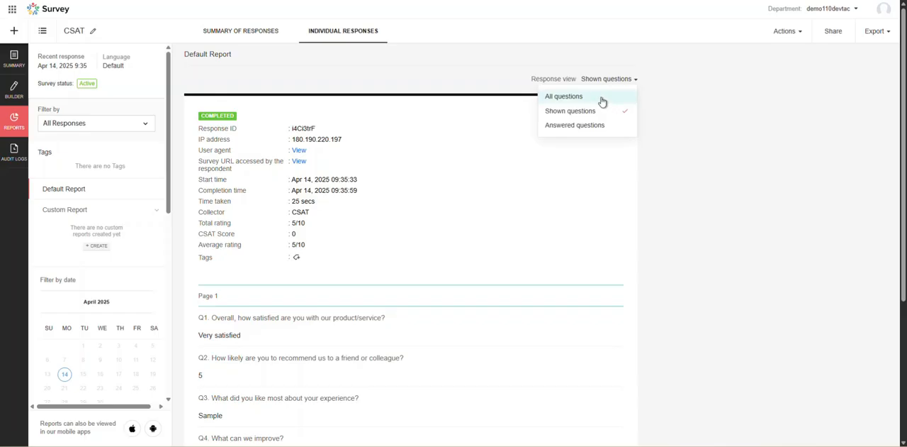
click(585, 127)
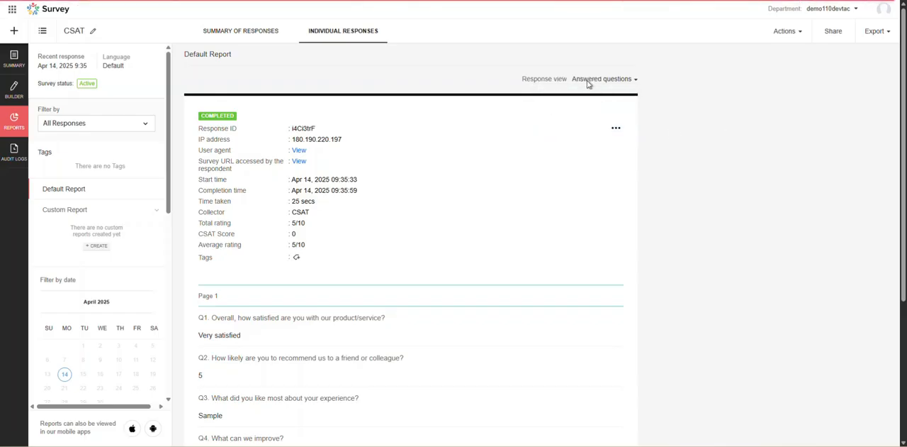
click(631, 83)
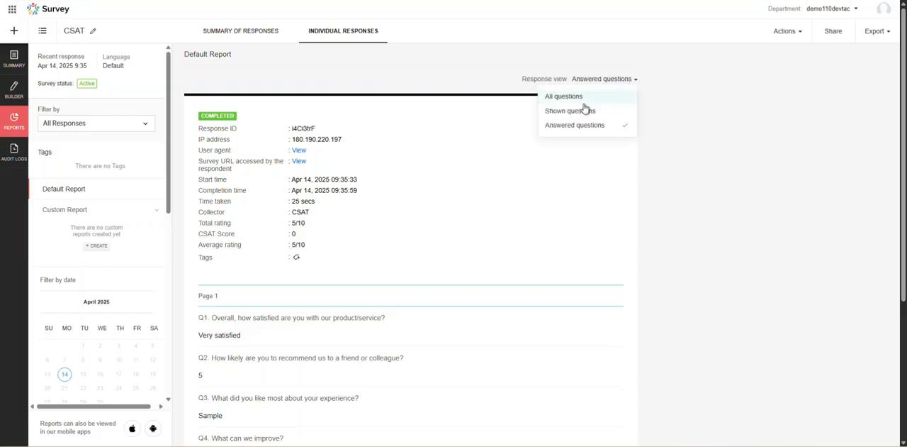
click(586, 111)
scroll(449, 201, down, 3)
scroll(418, 189, up, 3)
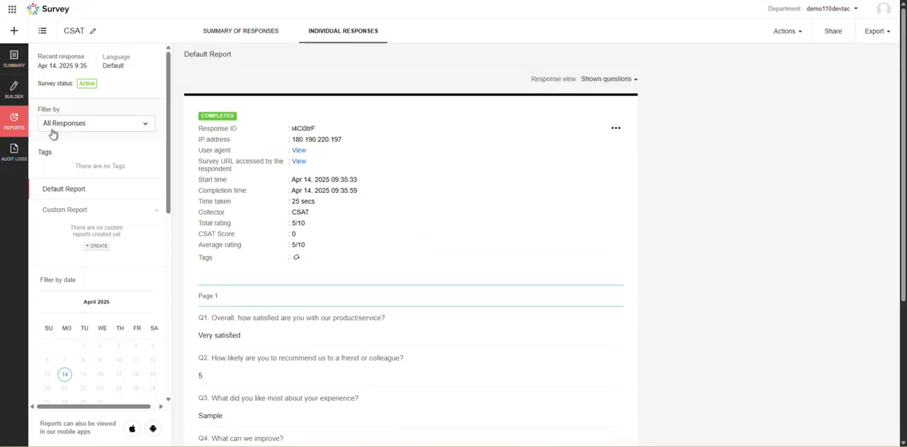
Filter the individual responses by Completed Responses and look through the result.
click(97, 125)
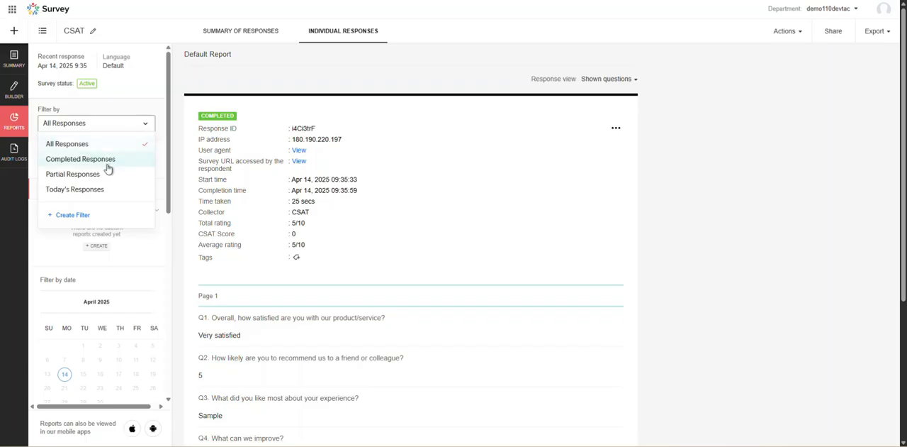
click(98, 160)
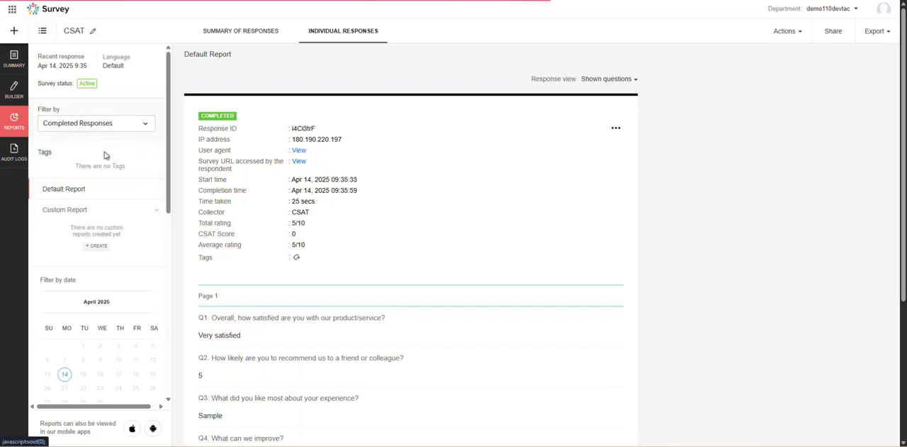
scroll(376, 162, down, 3)
scroll(309, 152, up, 3)
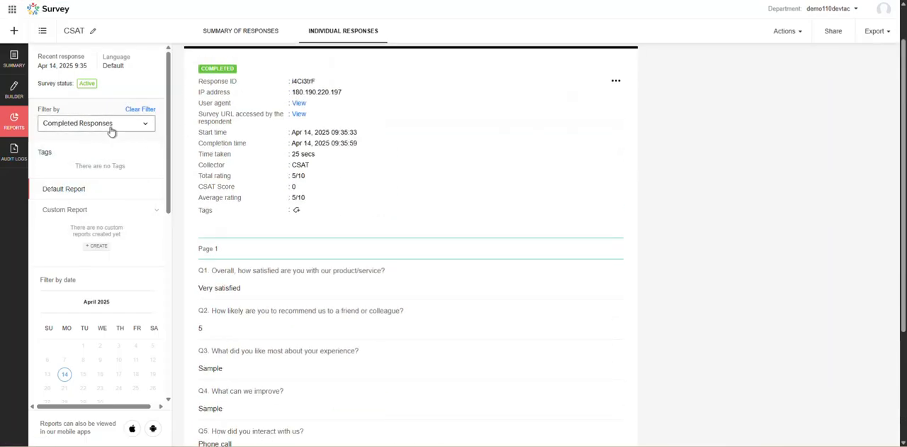
Filter the individual responses by Today's Responses and check the date filter calendar.
click(112, 129)
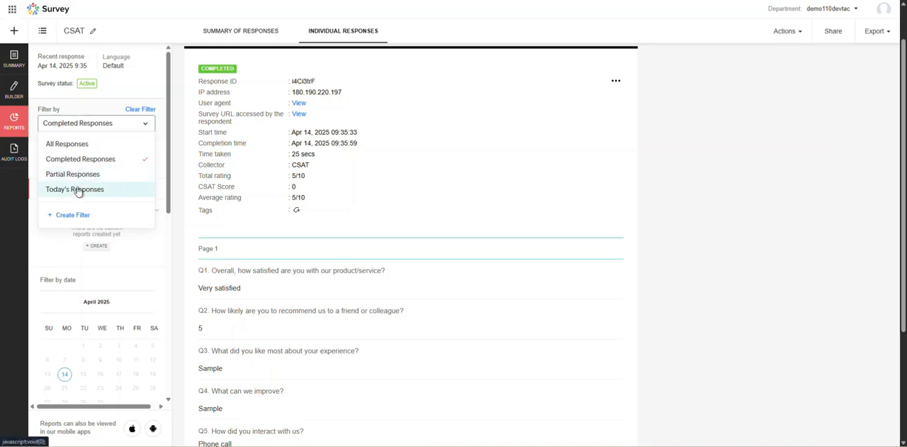
click(78, 190)
click(119, 125)
click(140, 110)
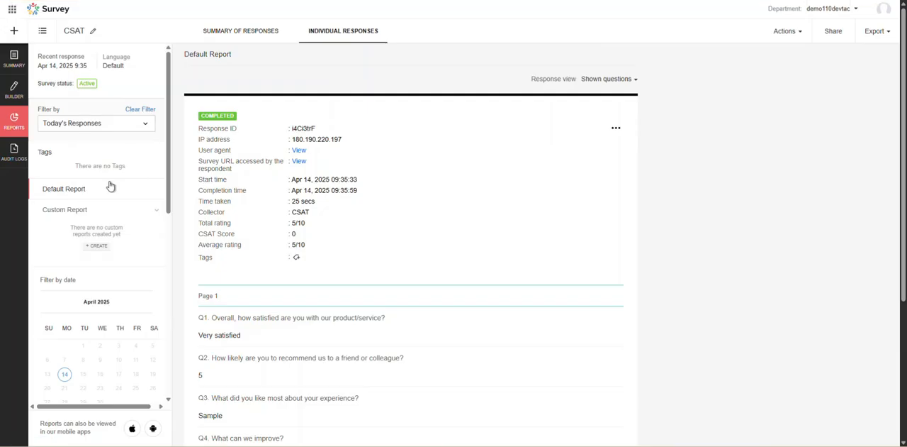
scroll(111, 186, down, 5)
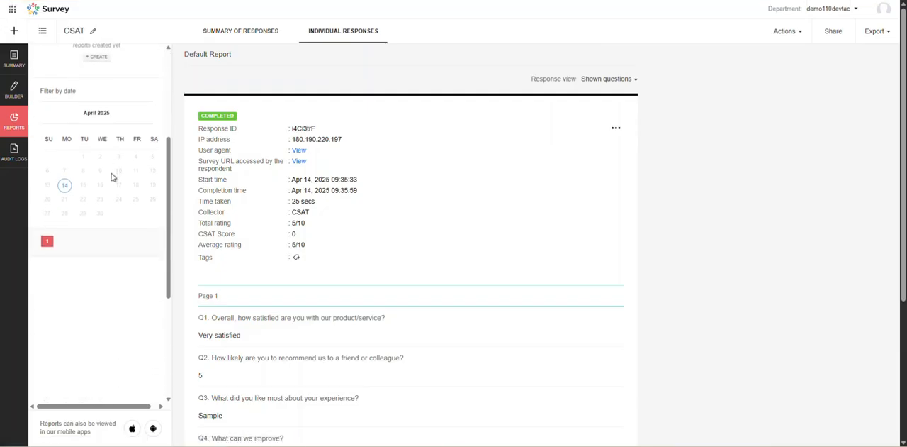
scroll(83, 198, up, 3)
Glance at the survey builder, return to the summary and review its response overview, question list and active status.
click(16, 87)
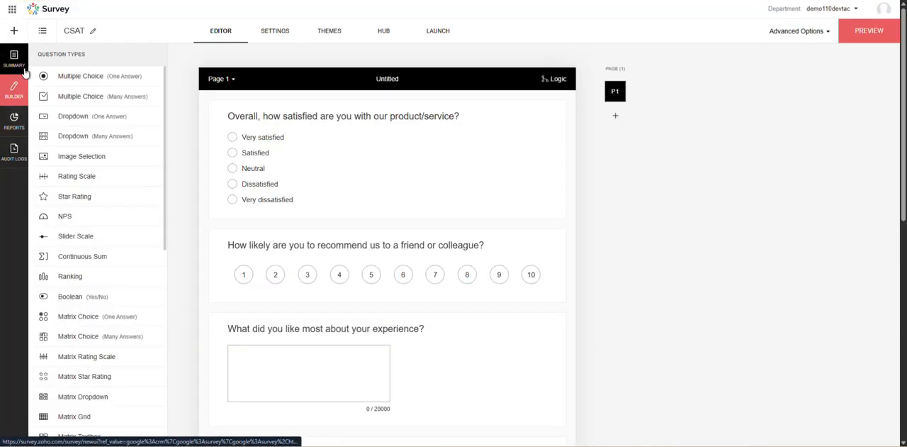
click(11, 62)
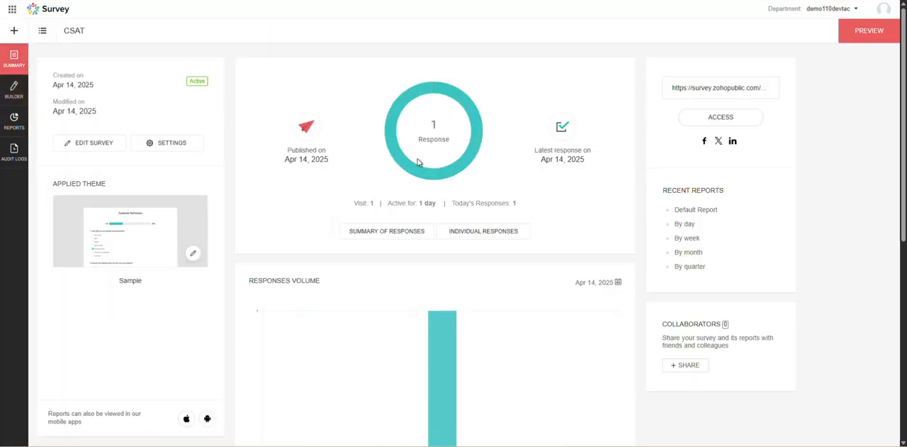
scroll(430, 184, down, 5)
scroll(477, 305, up, 3)
scroll(552, 272, down, 3)
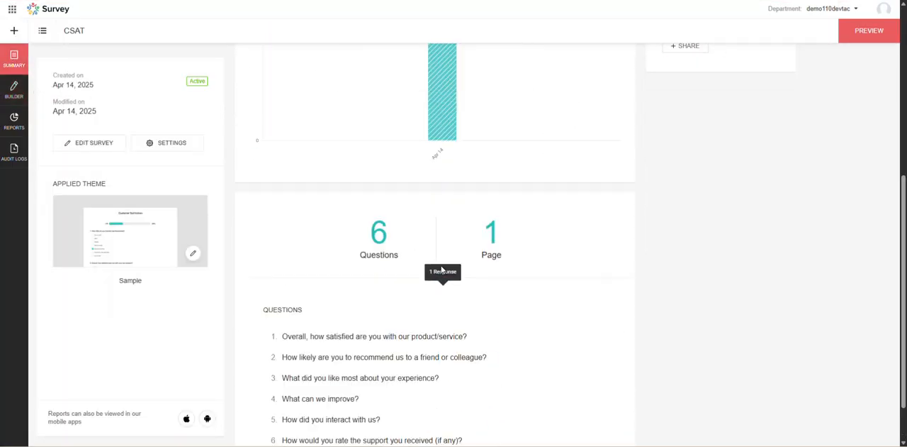
scroll(248, 188, up, 5)
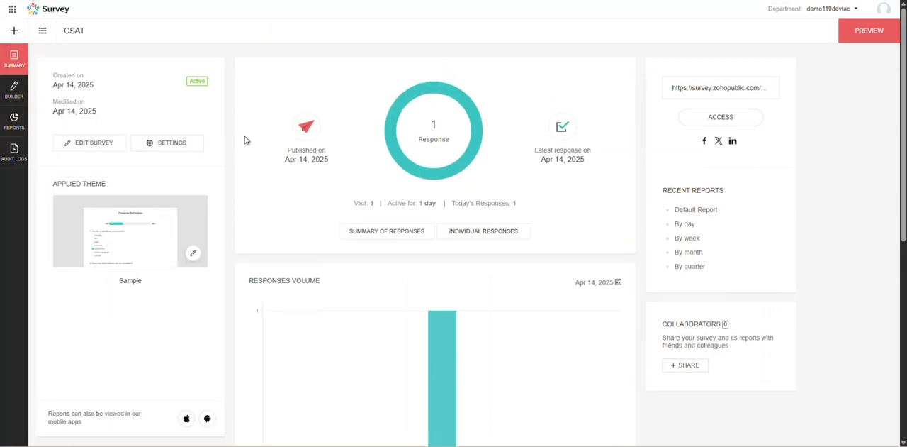
drag(187, 78, 212, 84)
click(184, 80)
Open the survey in the builder and look through its questions, the available question types and the question bank.
click(11, 104)
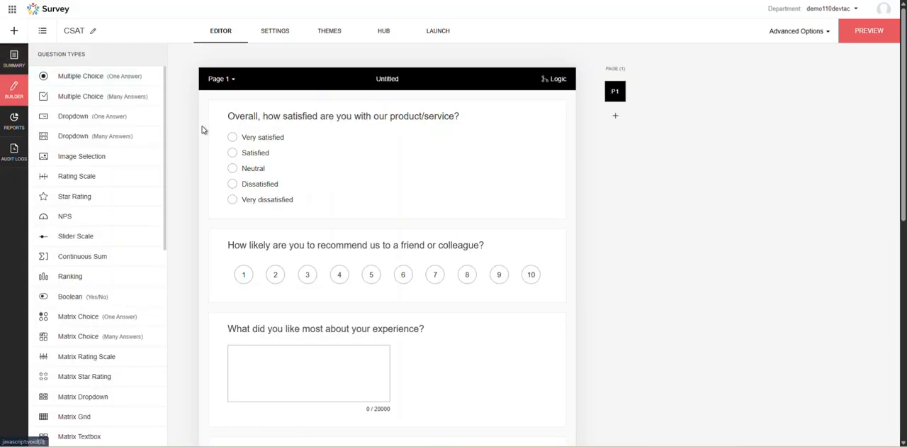
scroll(150, 142, down, 3)
scroll(91, 184, down, 5)
scroll(298, 223, up, 2)
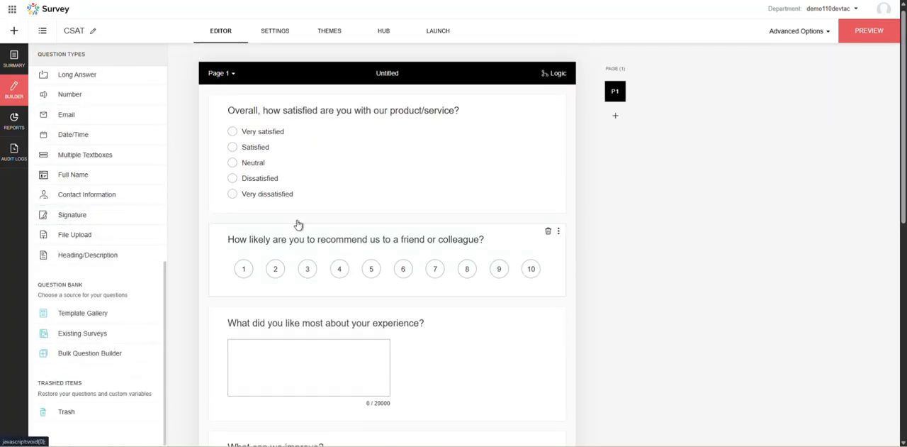
scroll(103, 169, up, 5)
scroll(125, 177, up, 2)
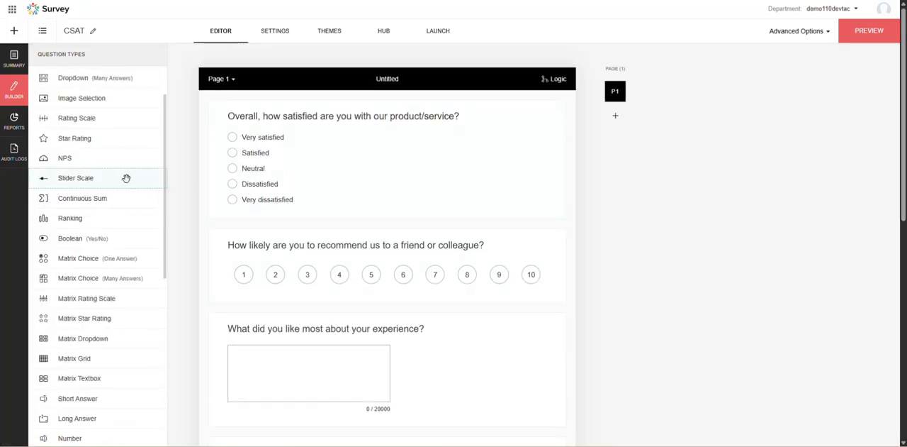
Try adding a Rating Scale question below the support rating question and discard it.
scroll(322, 200, down, 6)
drag(67, 179, 340, 399)
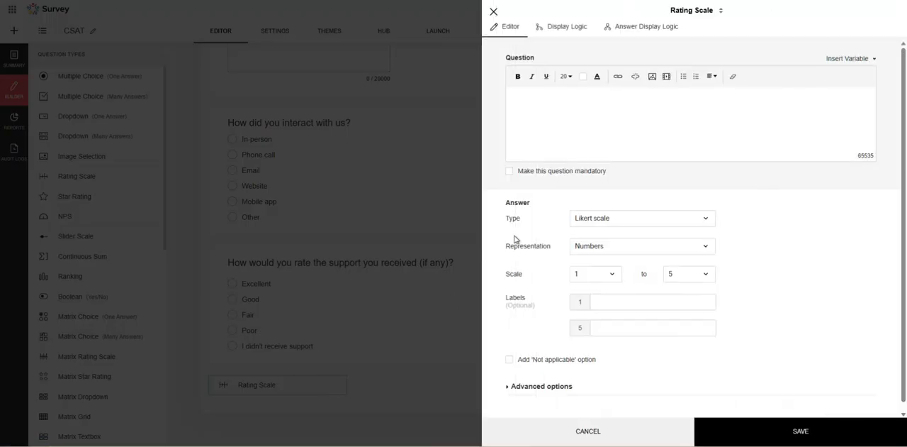
click(586, 433)
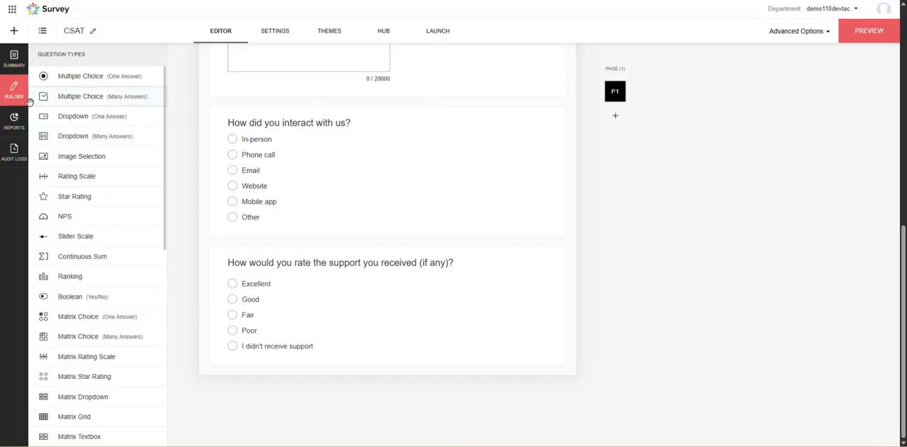
Open the CSAT survey's reports and look through the default report and the response filter.
click(19, 119)
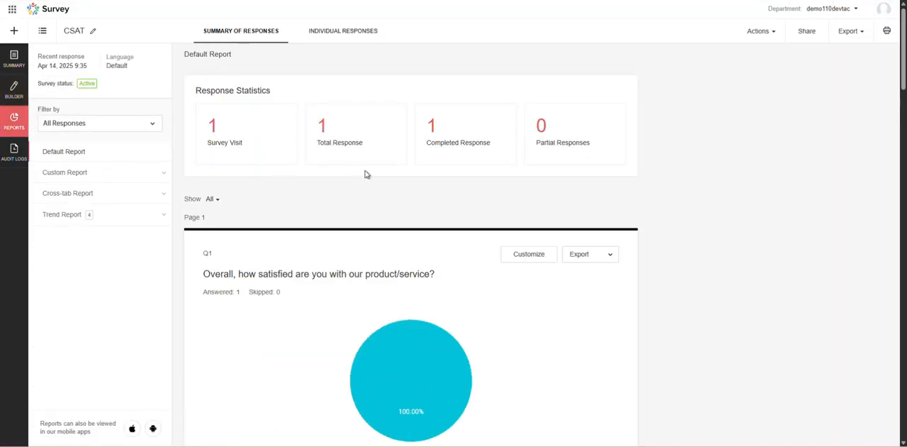
scroll(455, 108, down, 3)
scroll(358, 149, up, 3)
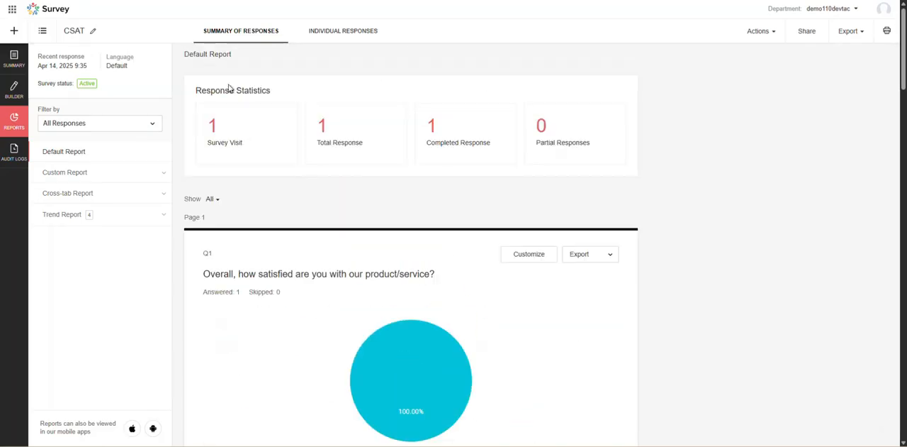
click(128, 125)
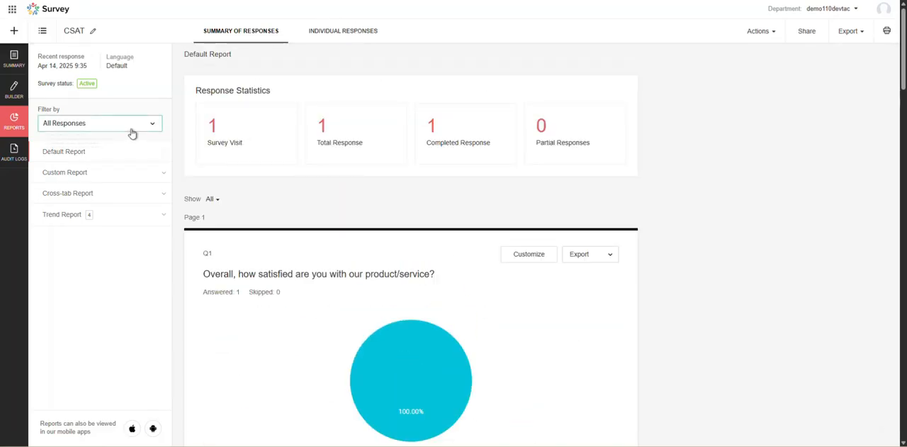
click(126, 122)
Examine the form for creating a custom report, including the data it can include, and cancel it.
click(117, 175)
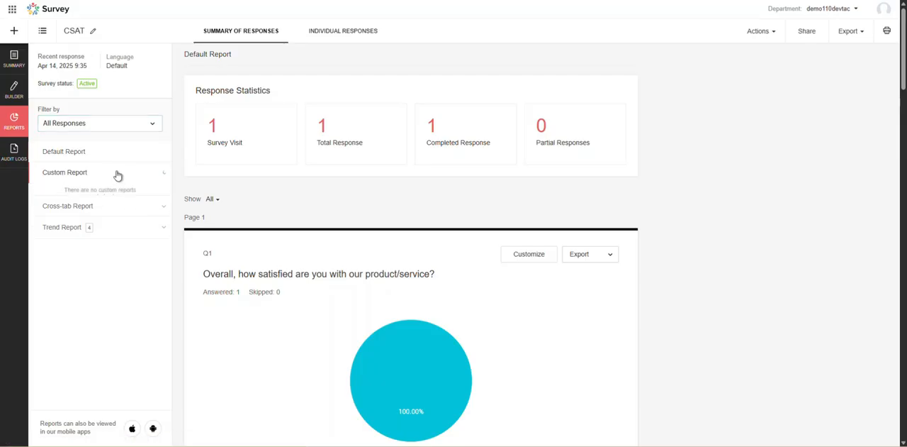
click(100, 209)
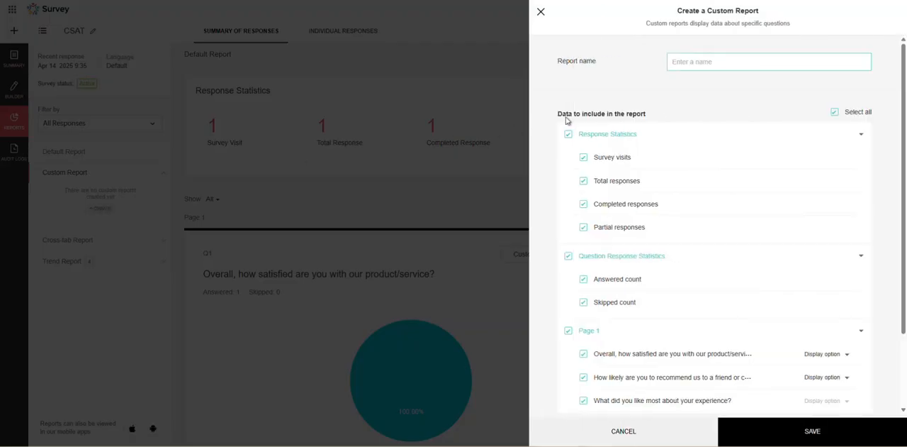
scroll(648, 220, down, 2)
scroll(624, 275, up, 2)
scroll(643, 289, down, 2)
click(624, 433)
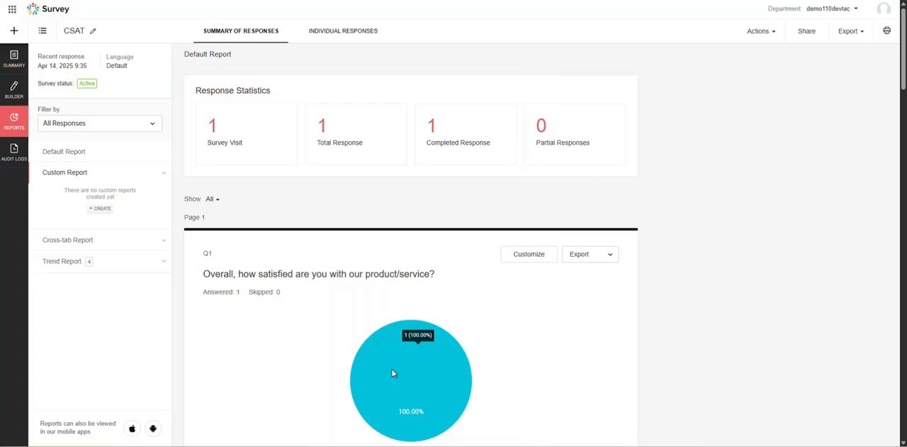
Check the form for creating a cross-tab report and close it without saving.
click(126, 244)
click(102, 277)
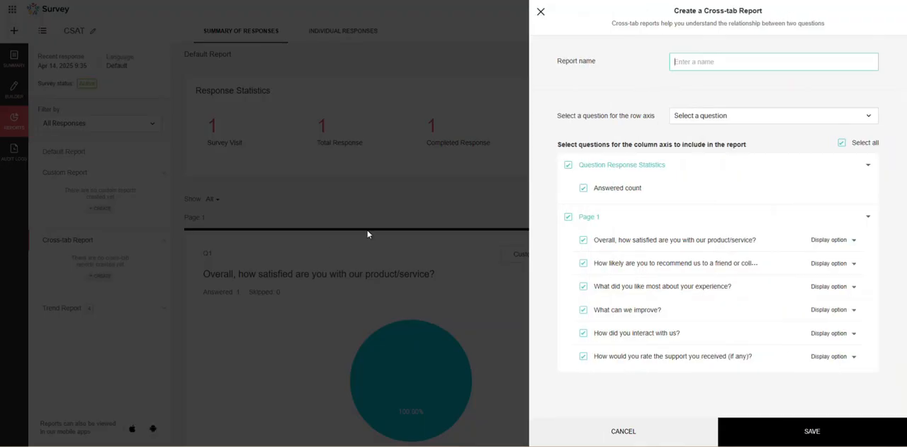
click(540, 11)
View the trend reports by day, by week, by month and by quarter.
click(125, 312)
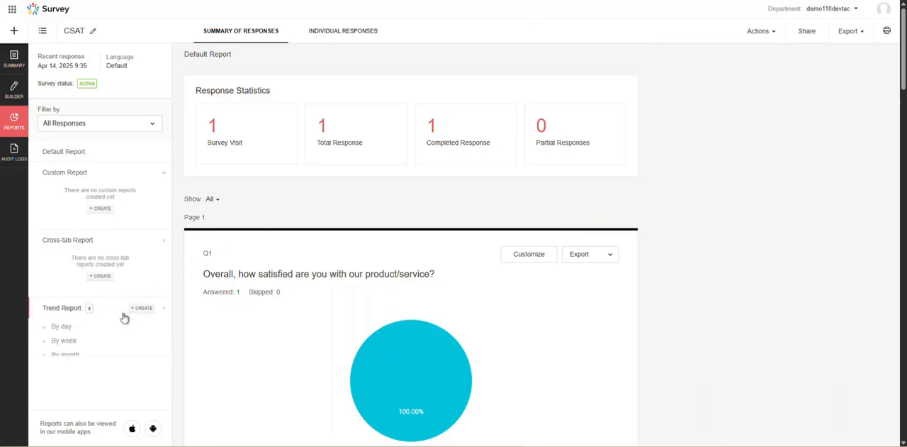
click(101, 328)
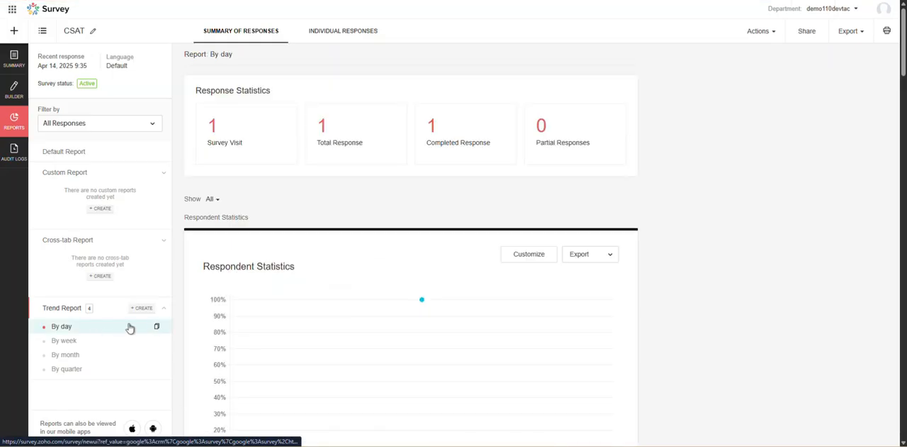
scroll(130, 328, down, 2)
click(107, 340)
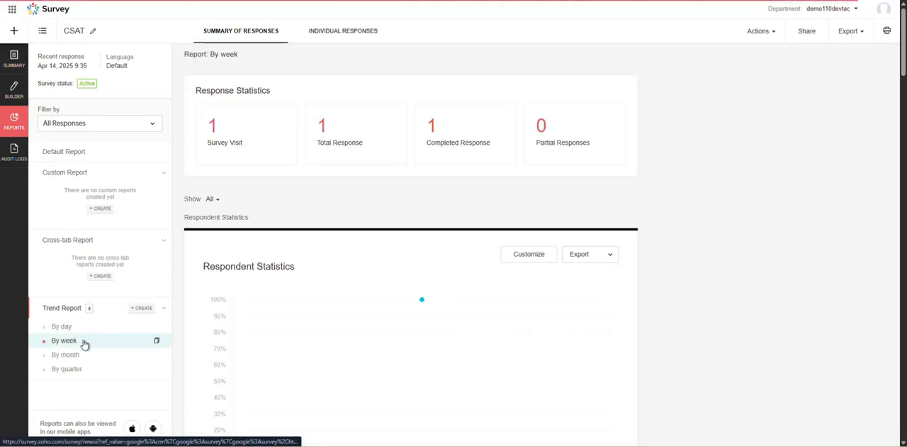
click(84, 357)
click(82, 371)
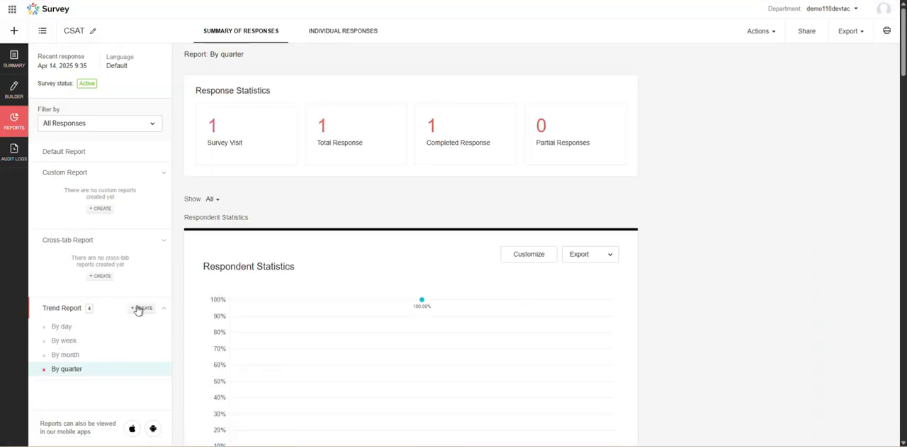
Review the frequency and data options for creating a trend report and close the form without saving.
click(142, 307)
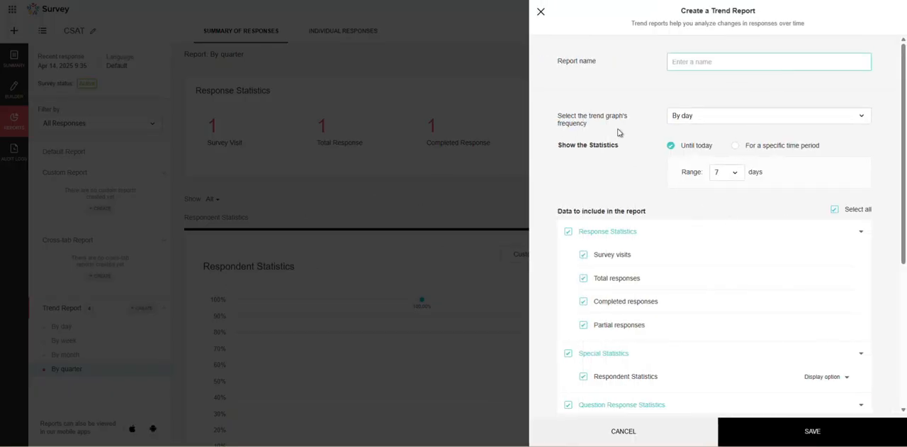
scroll(627, 135, down, 5)
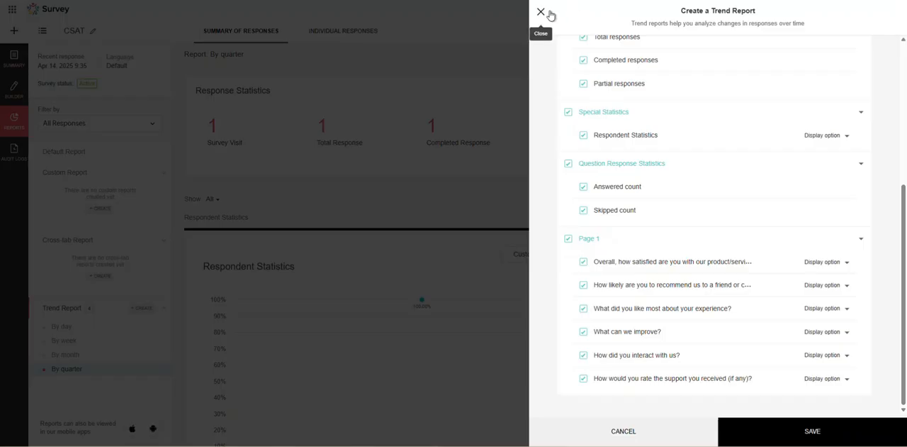
click(540, 12)
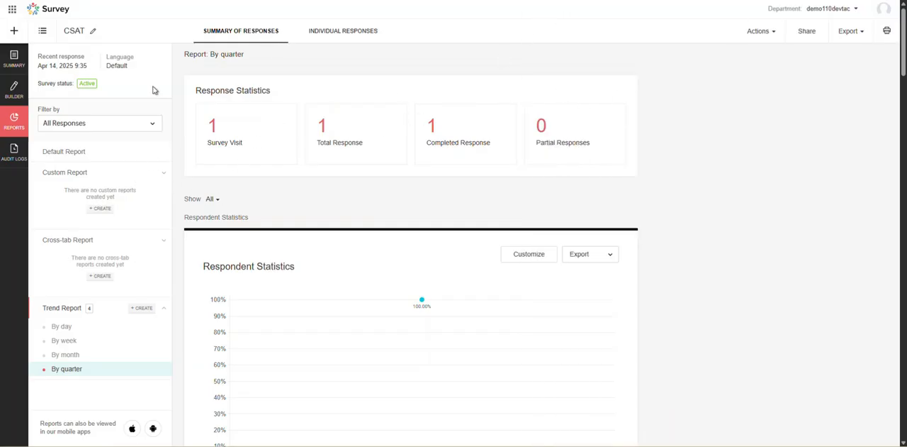
Glance at the individual responses, return to the response summary and check the report sharing options without saving.
click(345, 32)
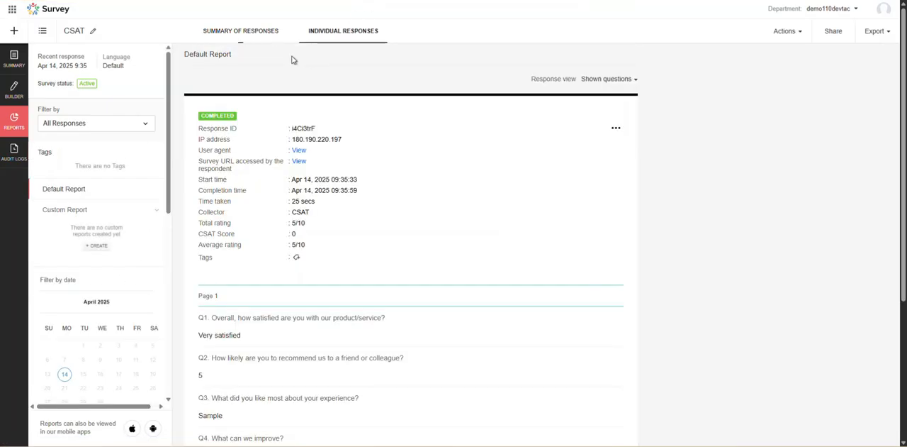
click(275, 33)
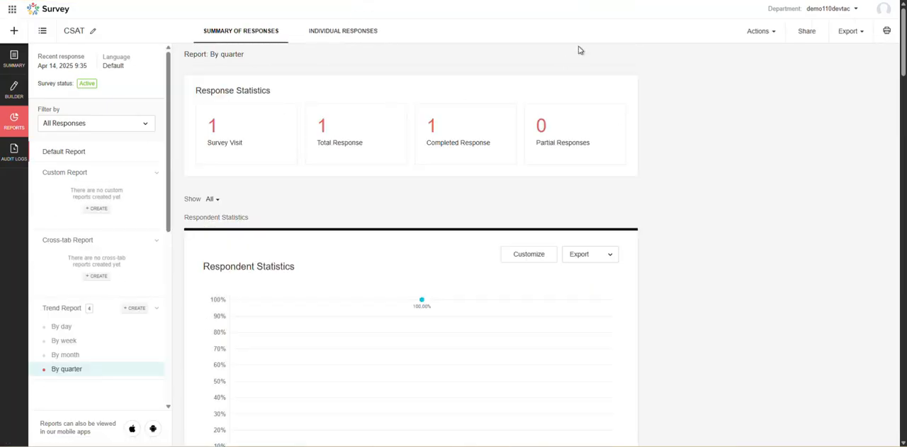
click(775, 36)
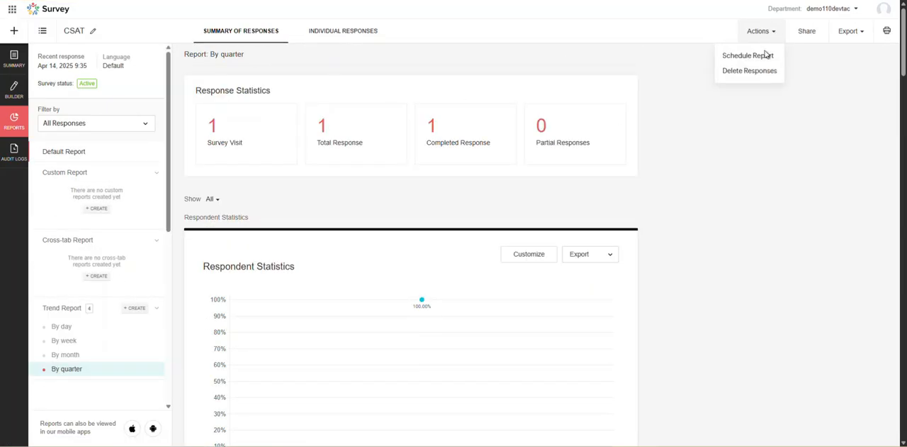
click(809, 37)
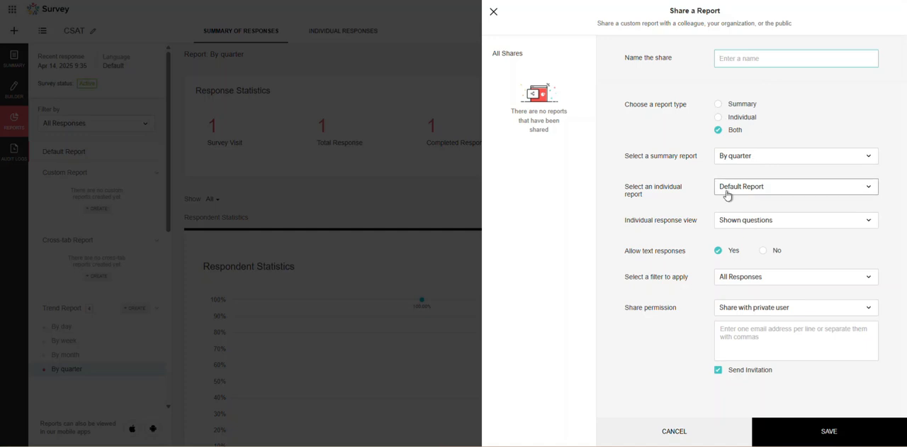
click(493, 14)
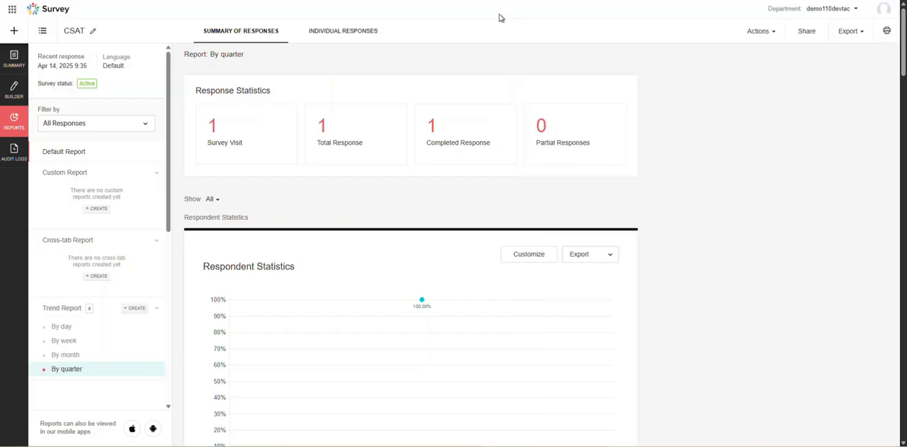
Check the report's export options and look through its print preview.
click(853, 34)
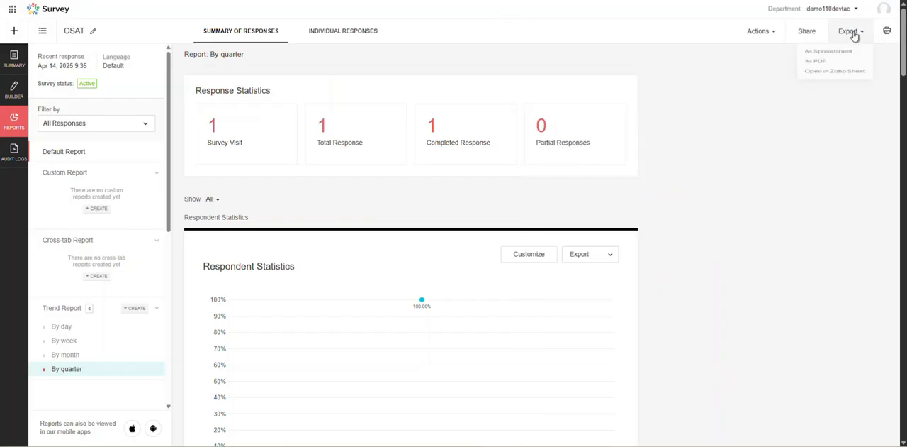
click(886, 34)
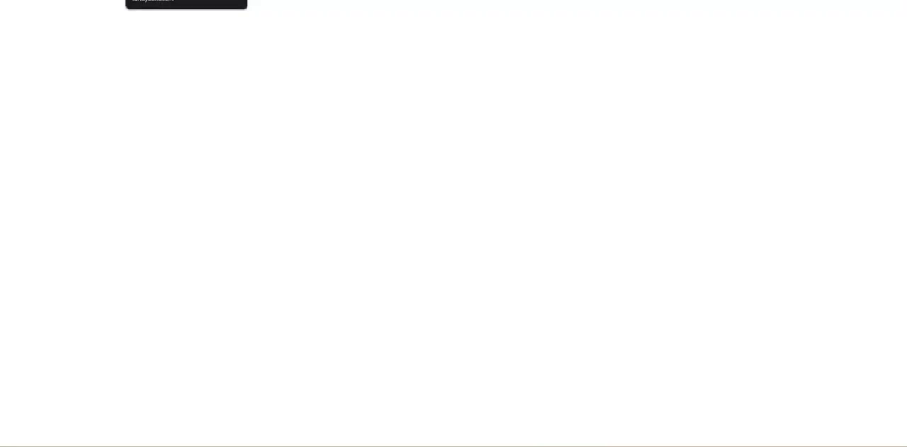
scroll(267, 111, down, 5)
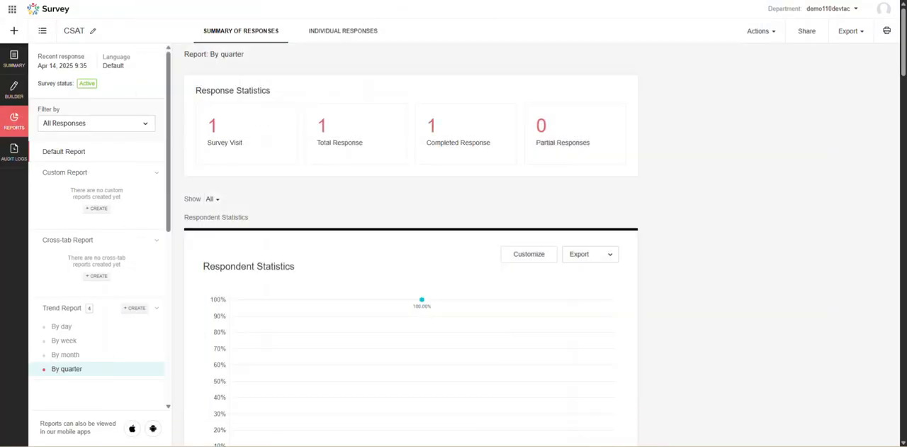
scroll(149, 190, down, 4)
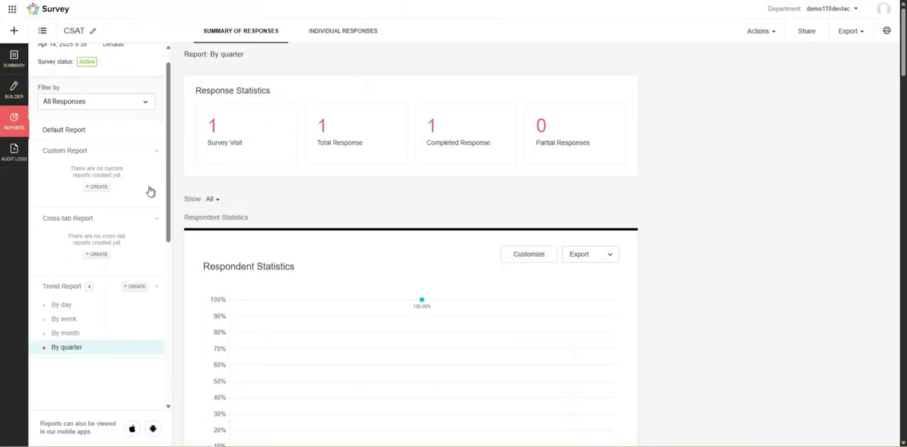
Open the survey's audit logs and read the description, date and survey creation entry.
click(13, 149)
drag(53, 75, 140, 76)
drag(222, 79, 295, 86)
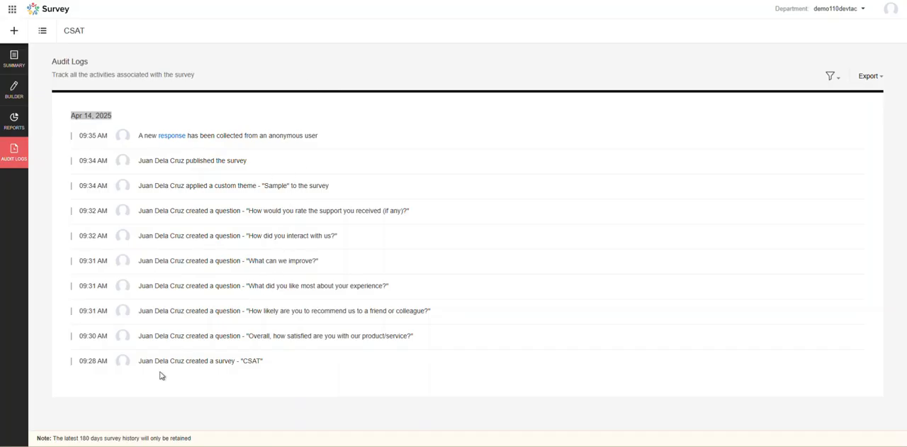
drag(170, 363, 241, 364)
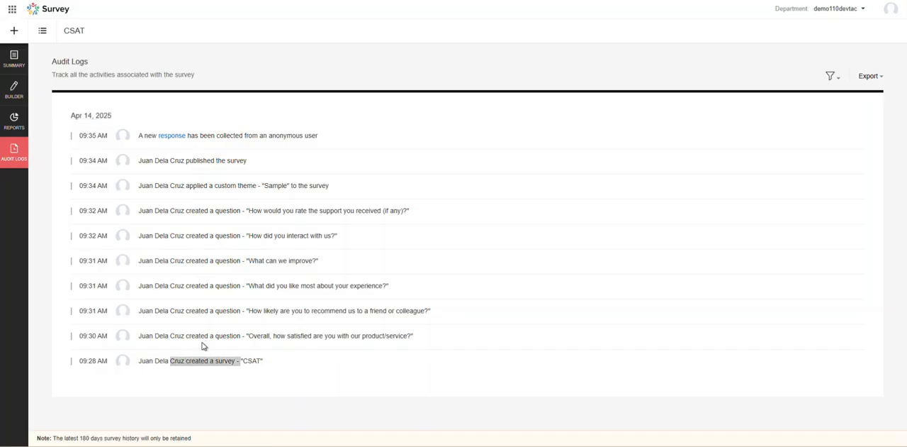
Read the audit log entries for applying the custom theme and publishing the survey.
drag(146, 191, 287, 192)
click(288, 192)
drag(150, 162, 239, 163)
click(236, 164)
drag(151, 164, 246, 170)
click(227, 146)
Read the time and details of the audit log entry for the collected anonymous response.
drag(78, 139, 108, 144)
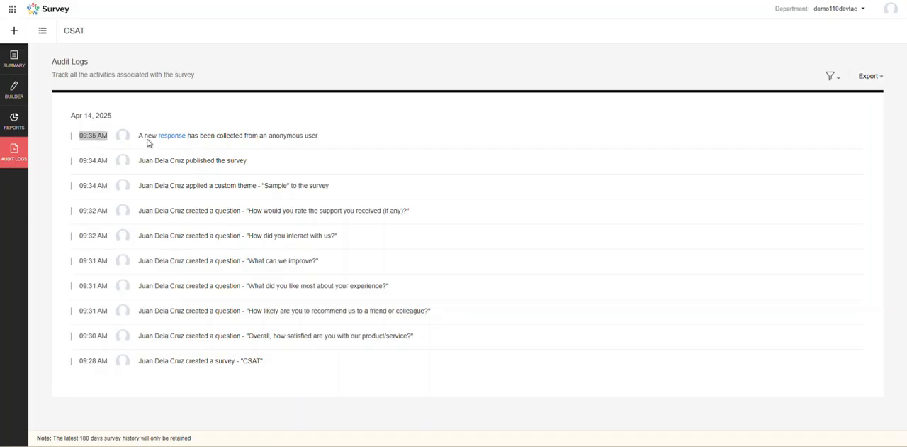
click(209, 140)
drag(202, 141, 308, 139)
click(297, 143)
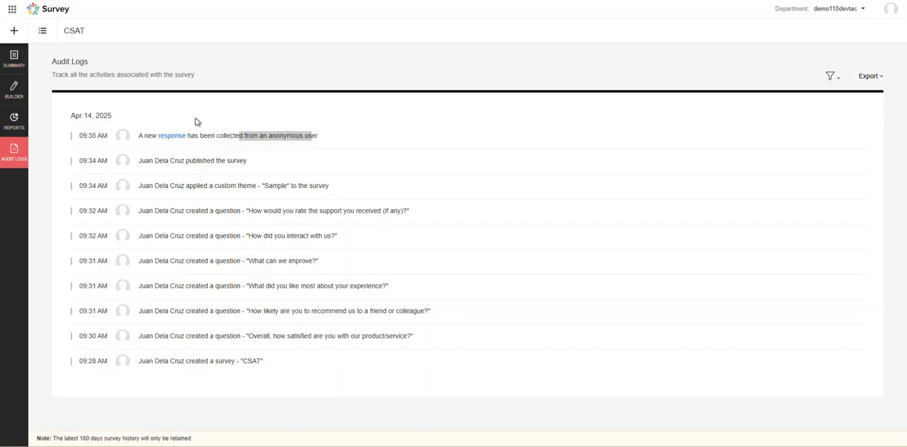
click(403, 145)
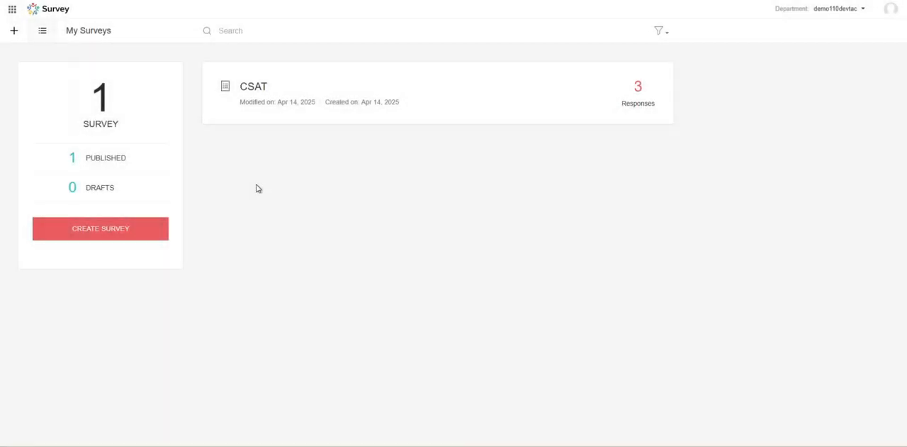
Open the CSAT survey from the survey list and look through the questions on its three pages in the builder.
double_click(276, 85)
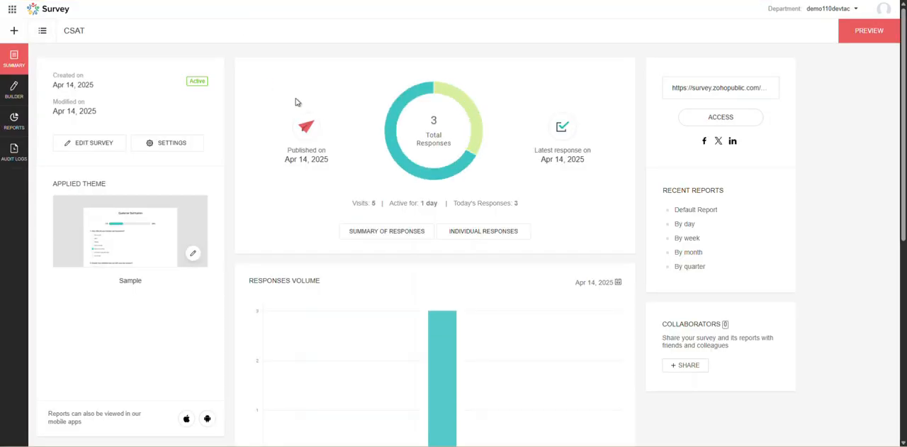
click(15, 99)
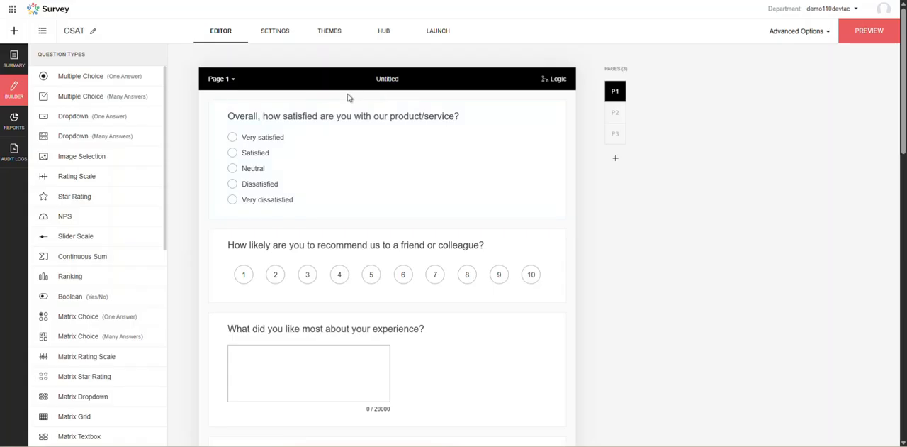
scroll(355, 137, down, 1)
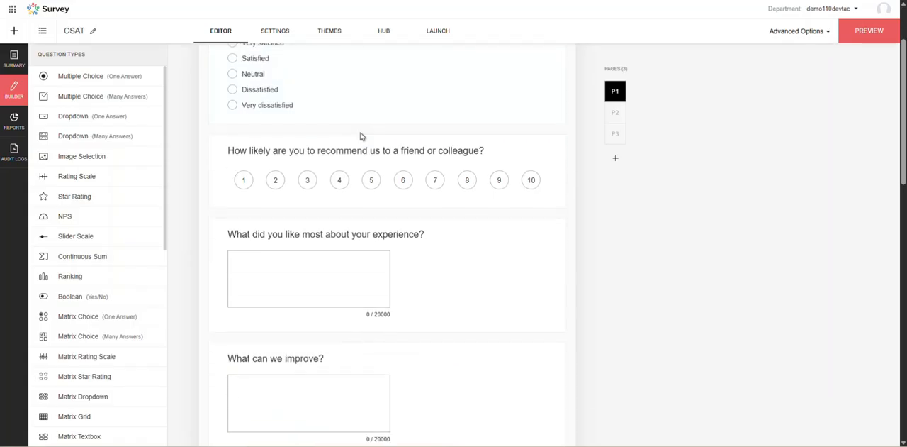
scroll(287, 155, down, 4)
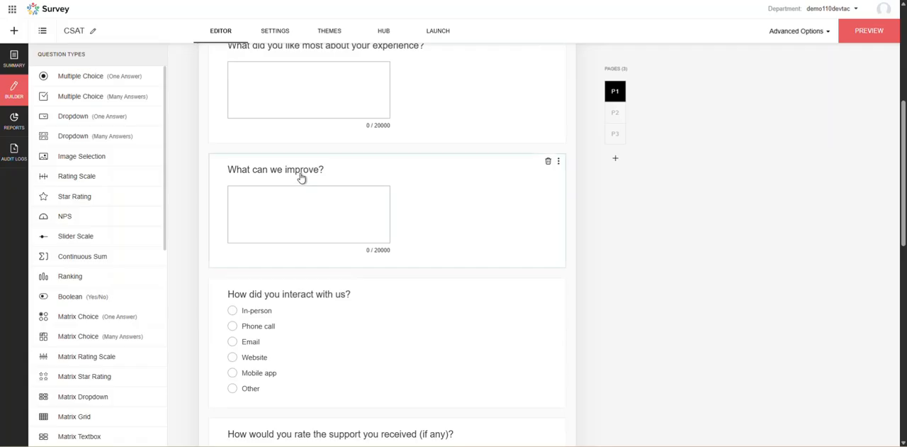
scroll(248, 216, down, 1)
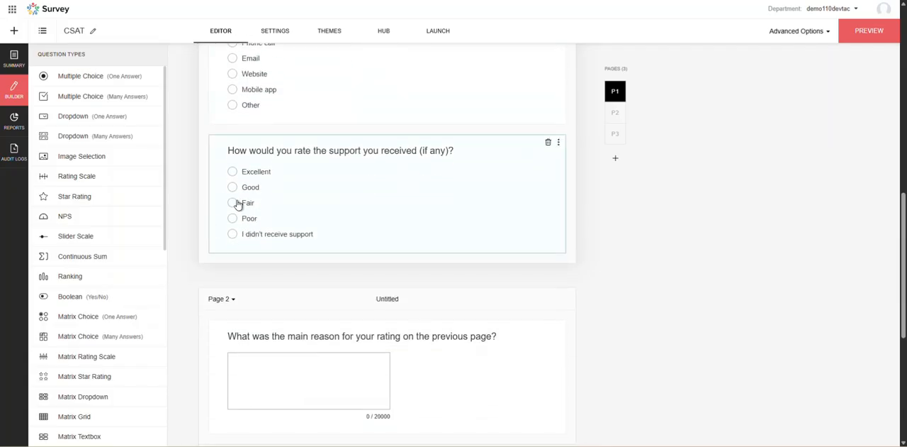
scroll(259, 234, down, 1)
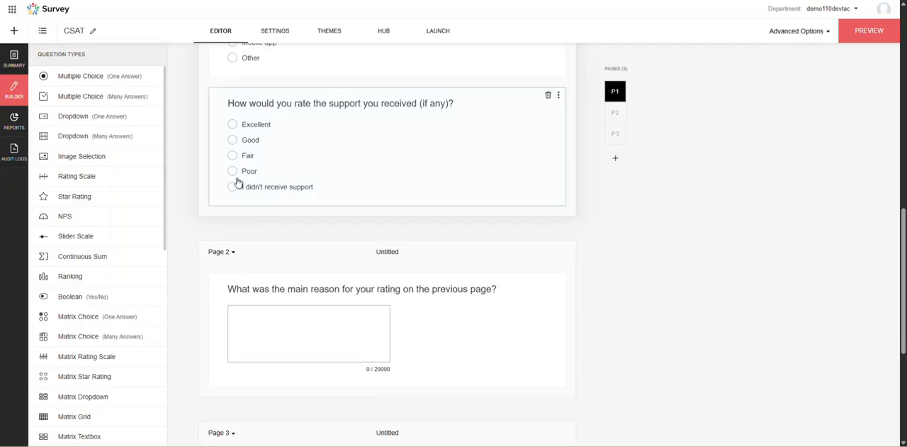
scroll(267, 264, down, 2)
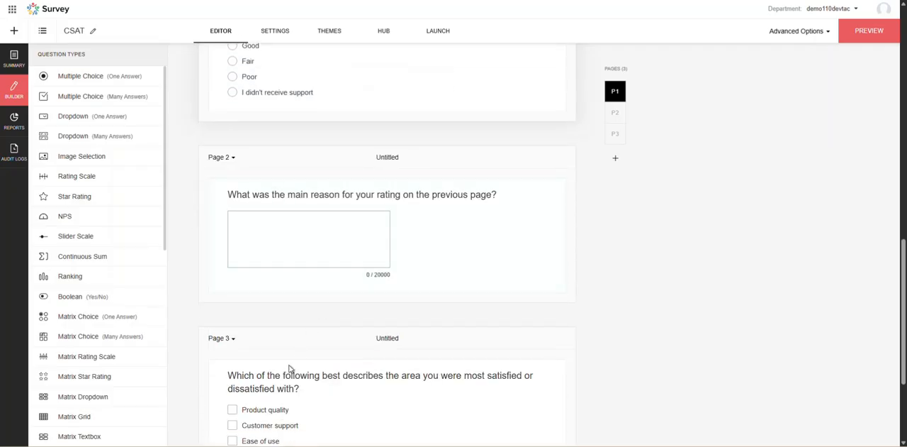
scroll(263, 241, up, 3)
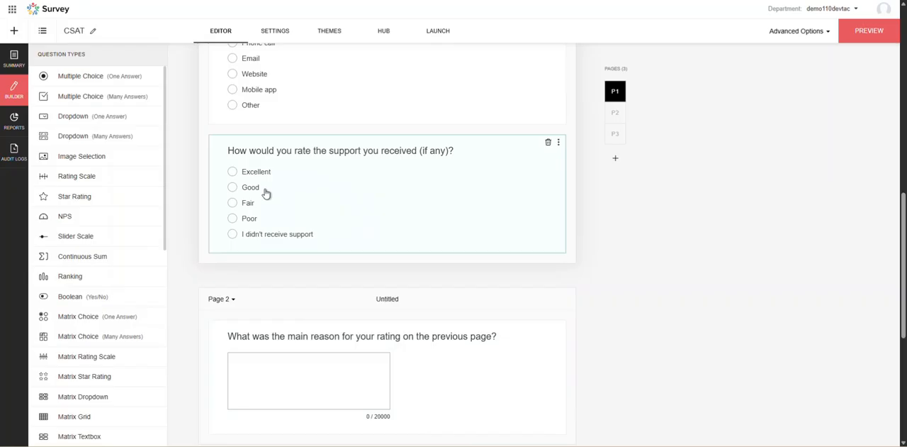
Look through the support rating question on page 1 and the questions on pages 2 and 3 of the survey.
scroll(265, 193, down, 1)
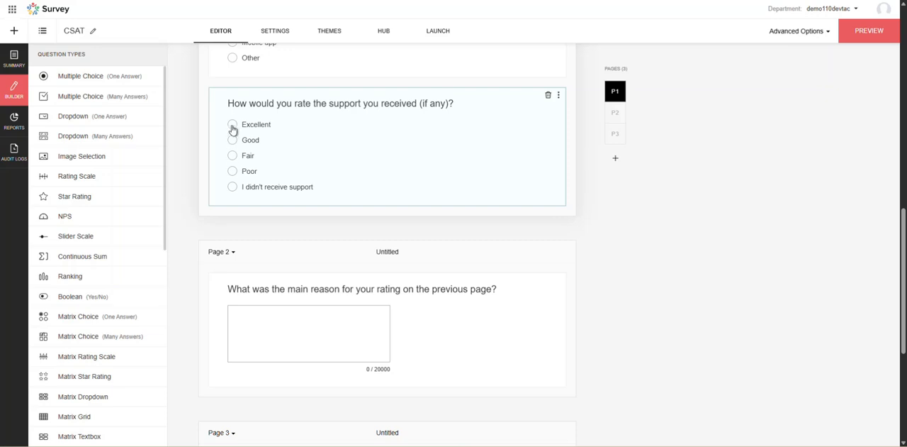
scroll(259, 270, down, 2)
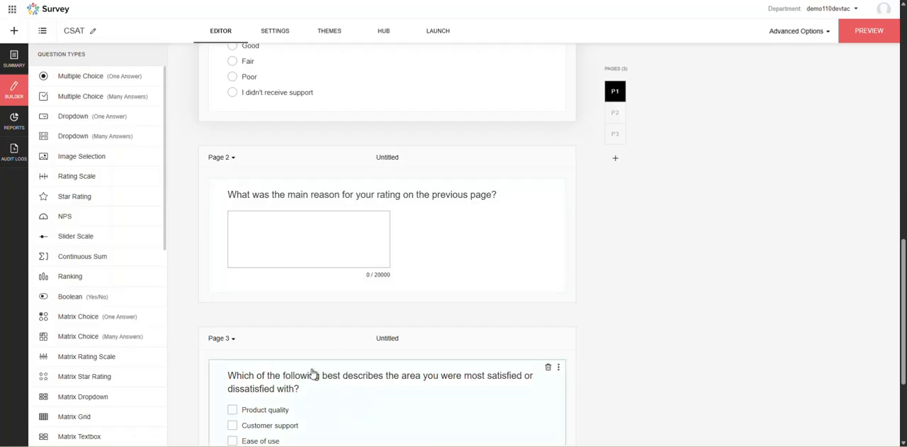
scroll(314, 372, up, 3)
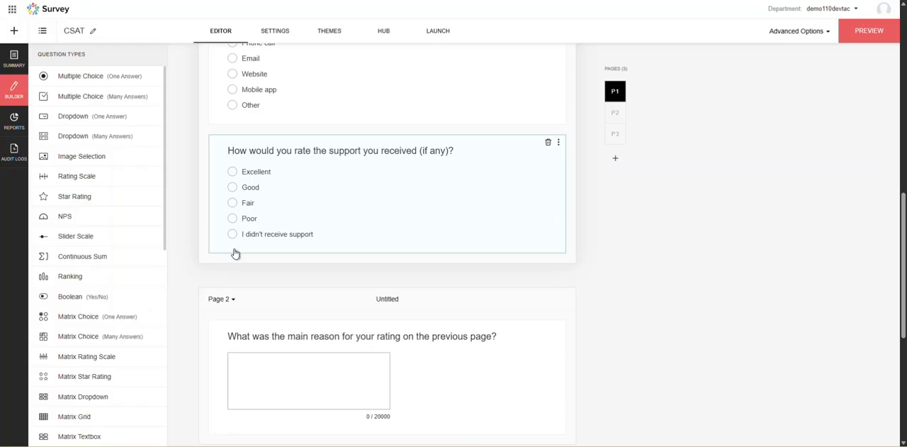
scroll(340, 326, down, 3)
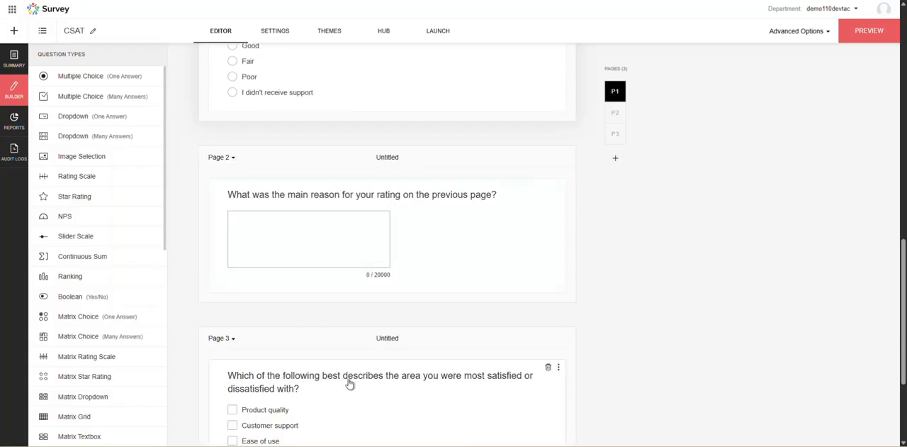
scroll(643, 207, up, 2)
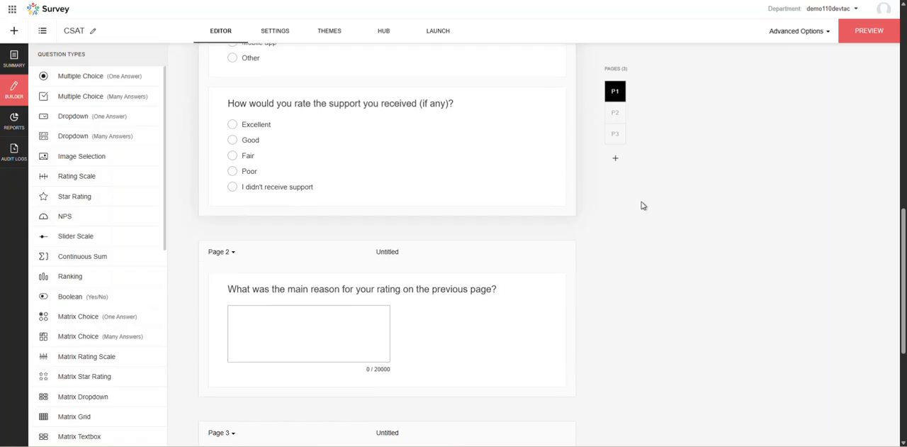
scroll(542, 154, up, 4)
scroll(542, 154, up, 9)
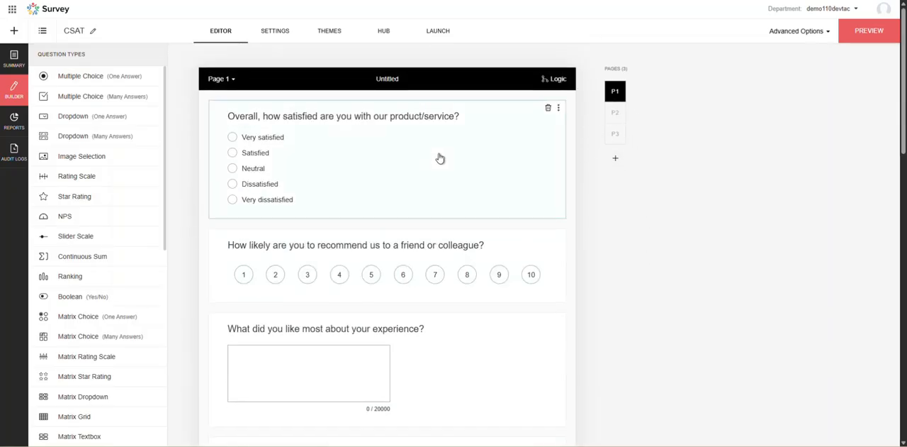
scroll(440, 158, down, 10)
scroll(460, 194, up, 10)
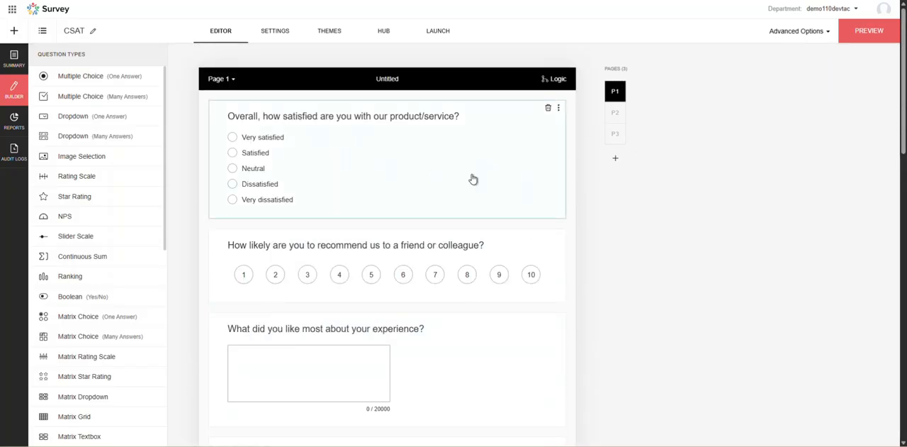
Open the Page Skip Logic of page 1 and delete its existing skip condition.
click(550, 84)
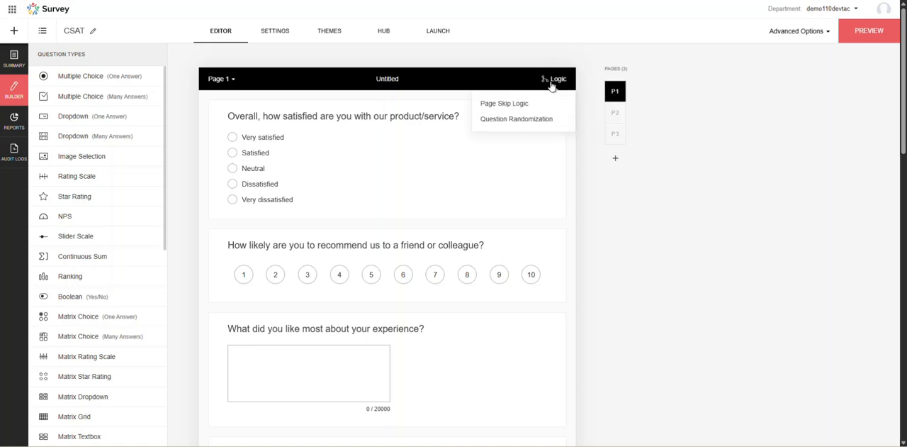
click(502, 104)
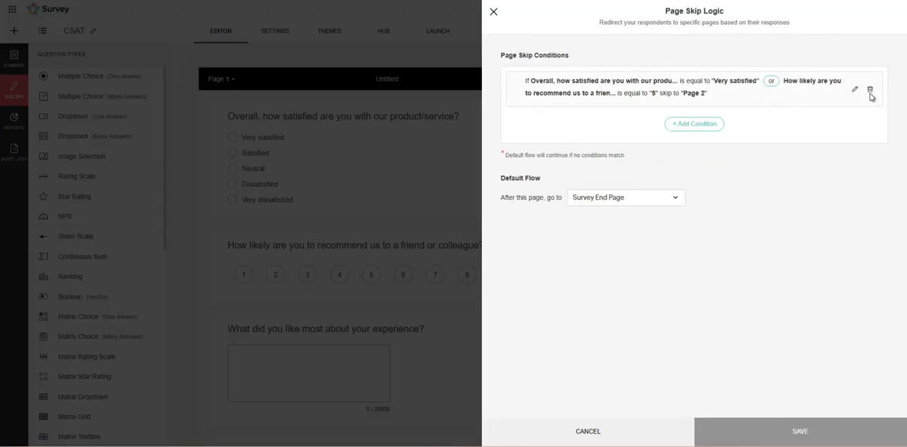
click(870, 91)
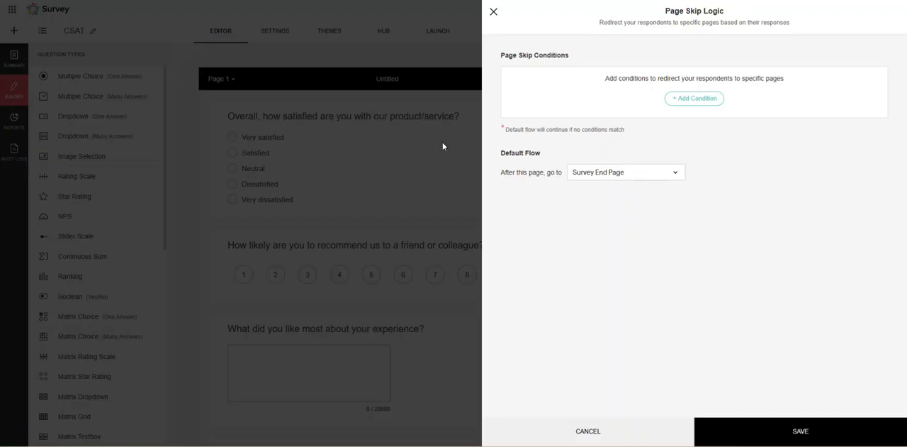
Try Page 3 as the default destination after page 1, and settle on Go to next page (Default).
click(654, 173)
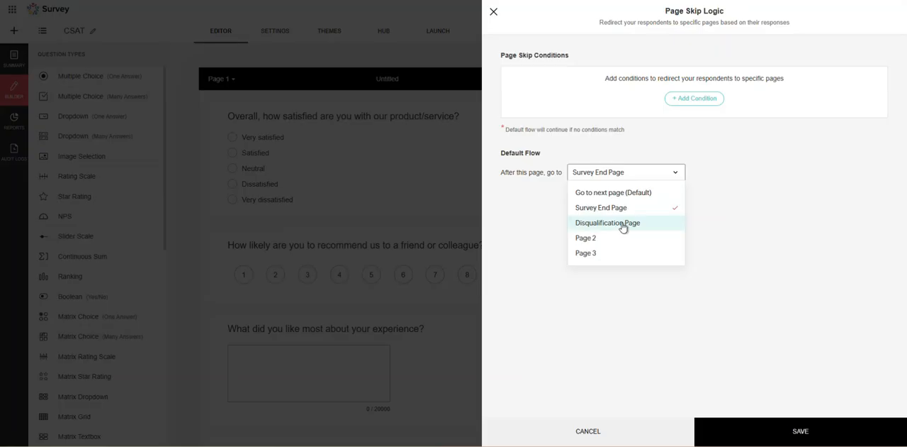
click(637, 193)
click(680, 176)
click(613, 253)
click(650, 177)
click(638, 191)
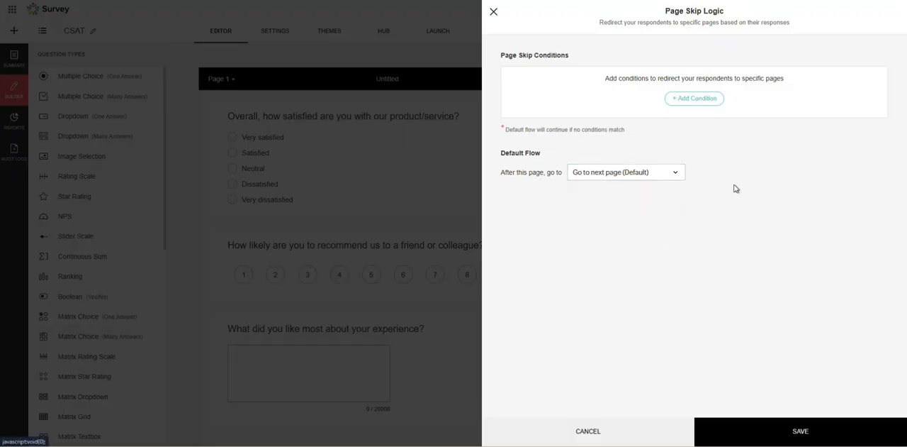
drag(608, 80, 680, 82)
click(642, 87)
click(702, 80)
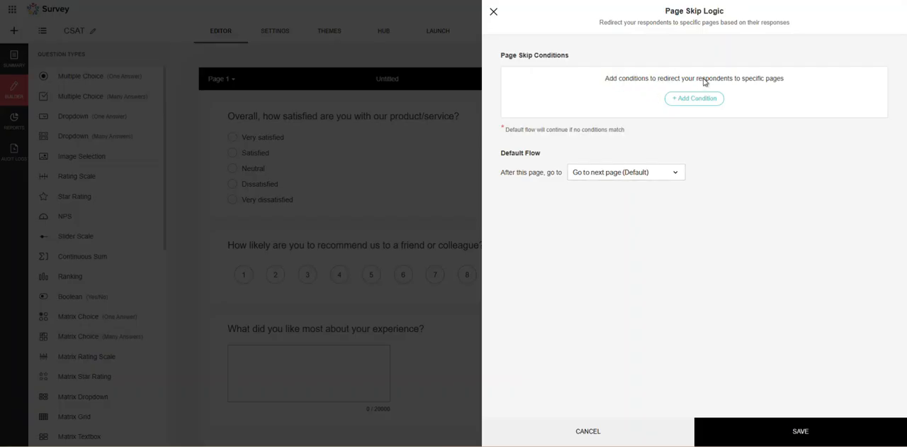
Add a page skip condition: if "How would you rate the support you received (if any)?" is equal to Excellent, skip to Page 3.
click(686, 102)
click(553, 93)
scroll(585, 142, down, 2)
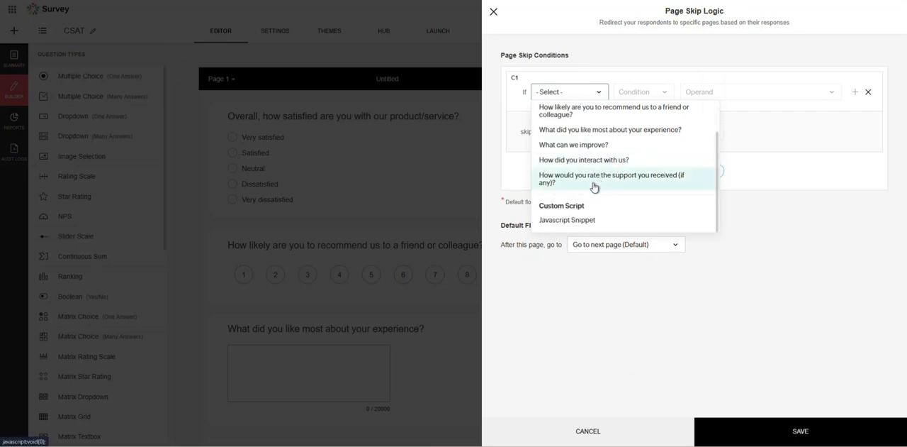
click(577, 183)
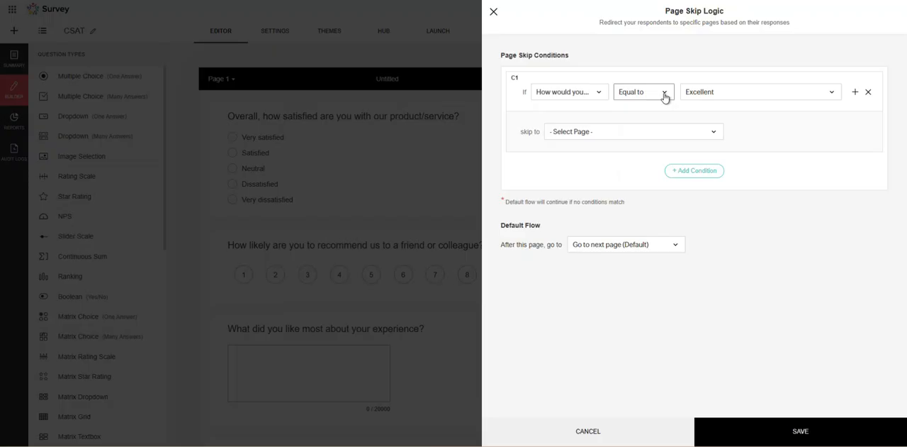
click(706, 93)
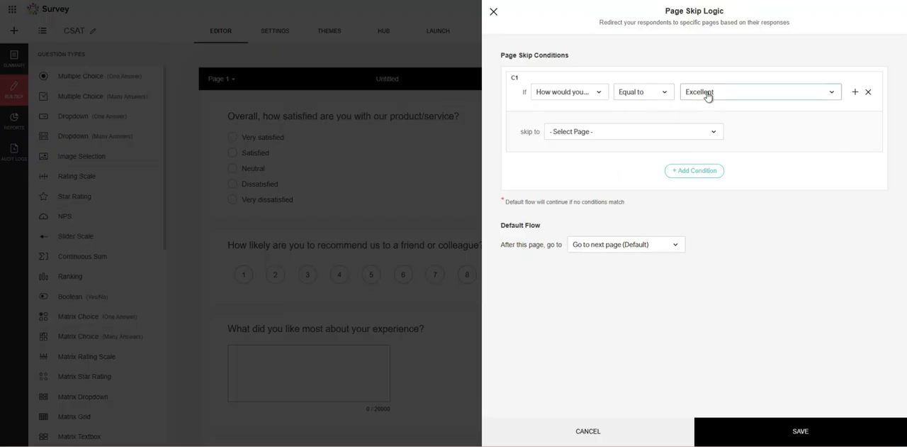
click(707, 113)
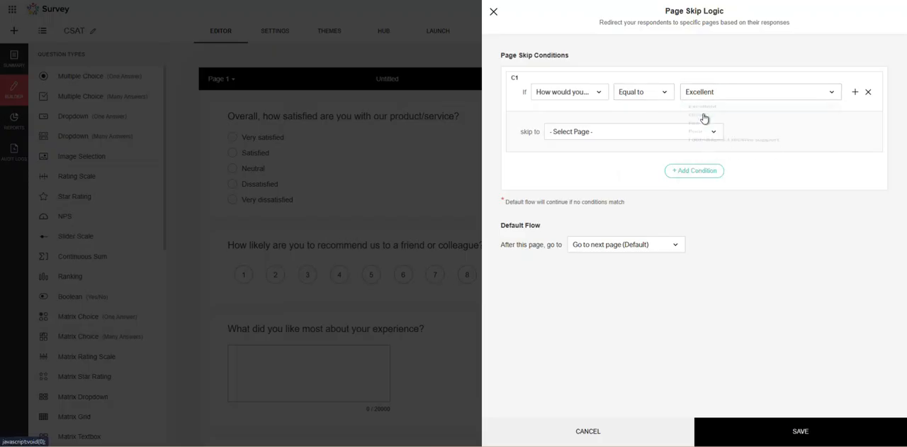
click(652, 138)
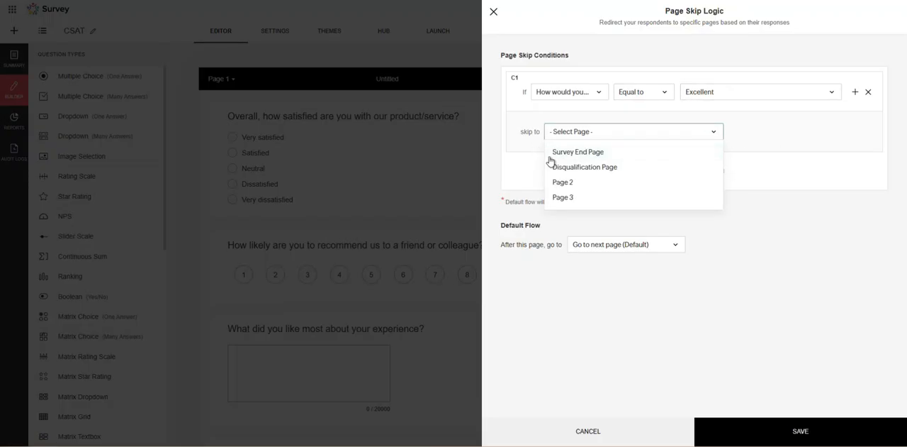
click(581, 197)
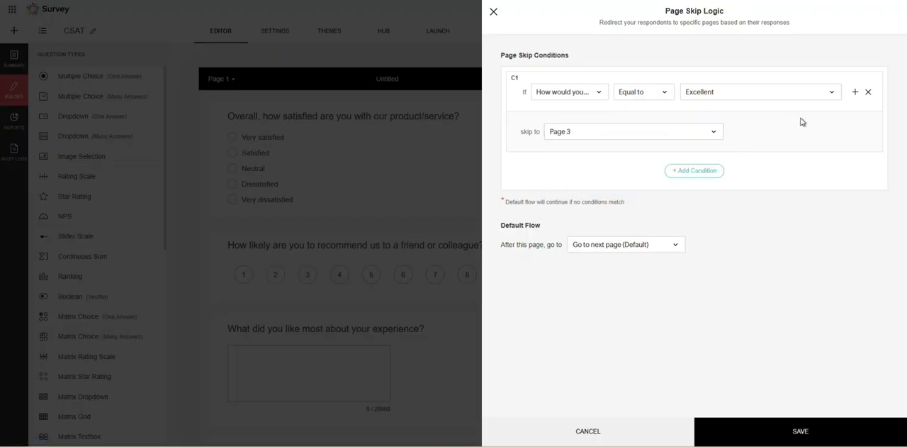
click(705, 135)
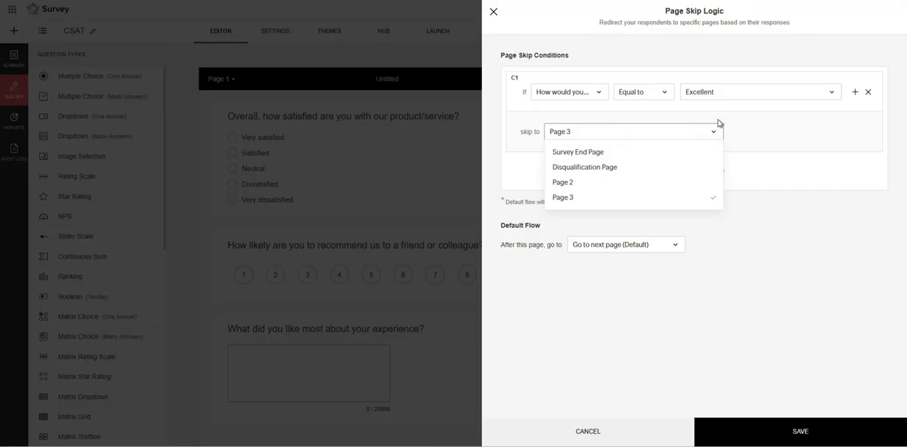
click(794, 149)
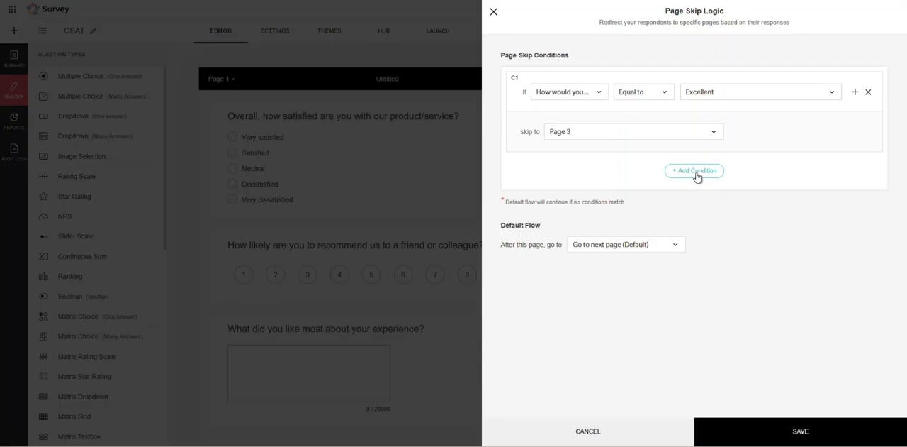
Set the default flow after page 1 to Survey End Page and save the page skip logic.
click(659, 252)
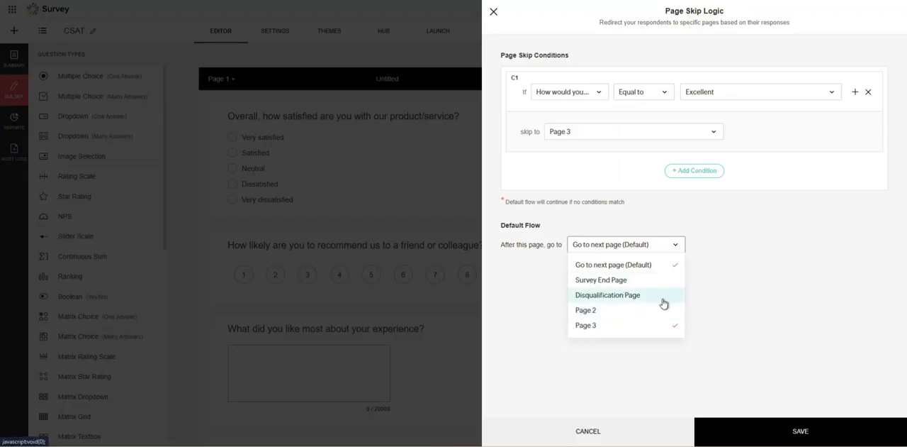
click(632, 280)
click(664, 251)
click(770, 255)
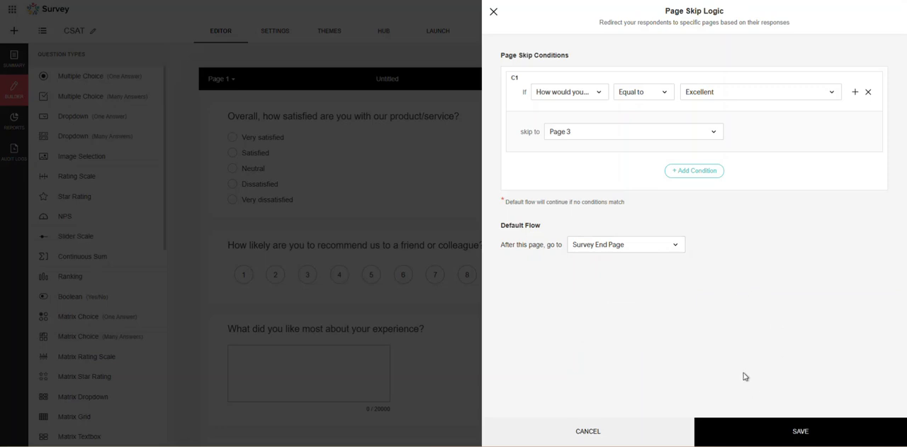
click(755, 428)
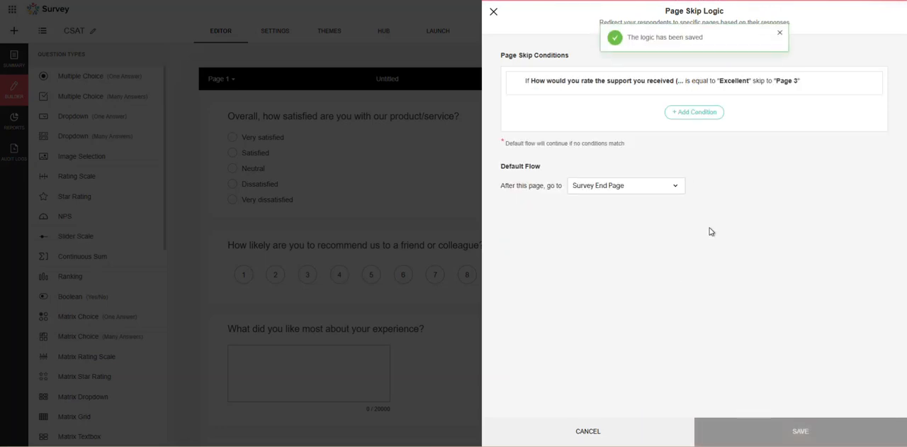
click(493, 12)
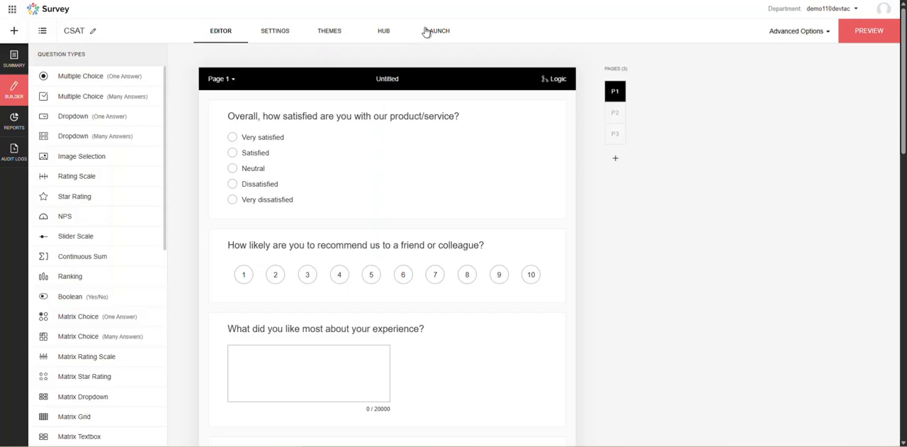
Open the live CSAT survey from its launch link and look through the first page.
click(435, 39)
click(501, 127)
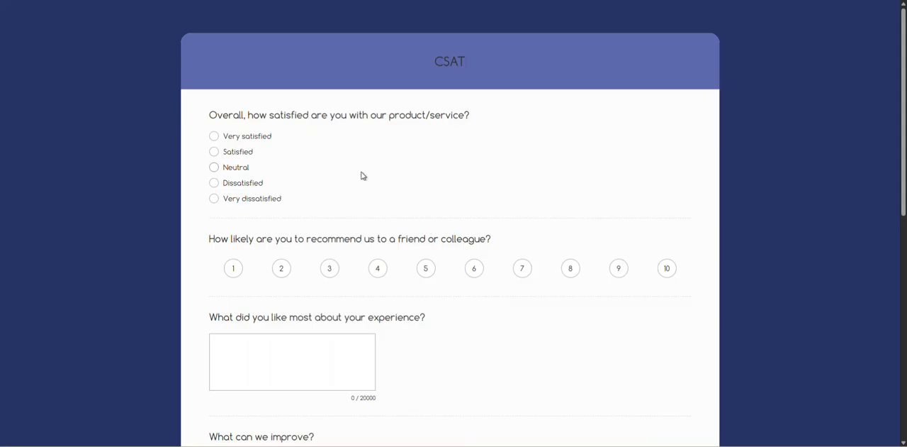
scroll(350, 177, down, 6)
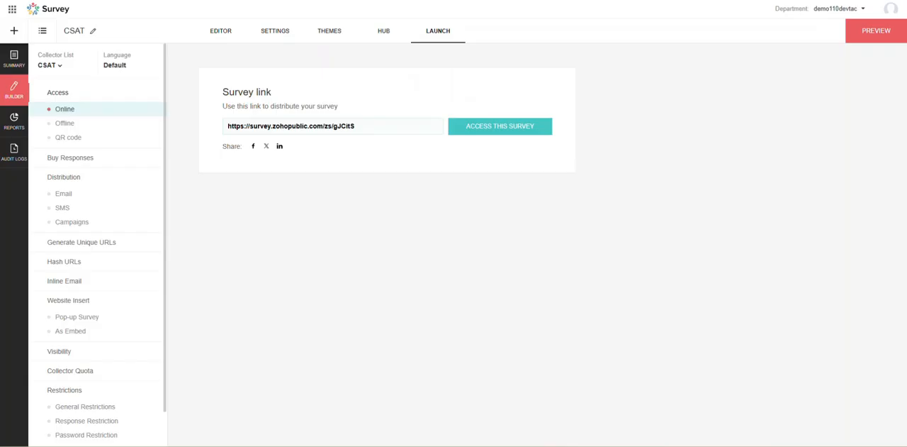
Reopen page 1's Page Skip Logic in the editor, set the default flow to Go to next page (Default), and save it.
click(225, 32)
click(555, 79)
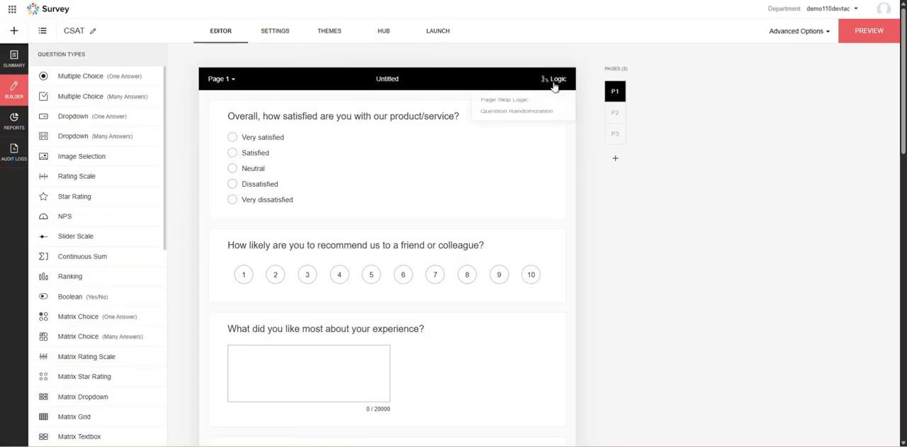
click(523, 103)
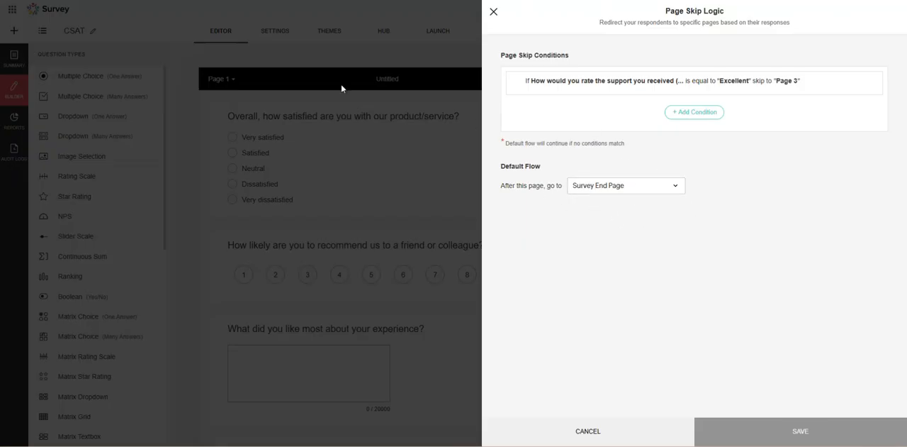
click(607, 185)
click(617, 205)
click(761, 437)
click(570, 442)
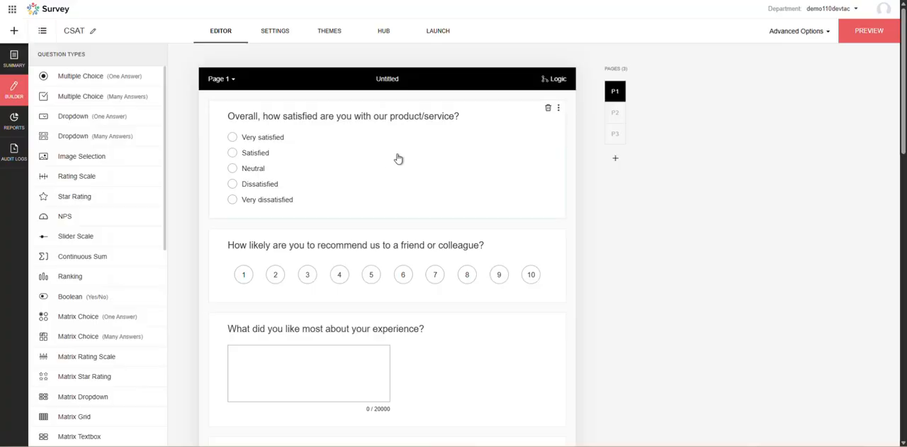
Open the live survey from its launch link and advance to the third page without answering any questions.
click(439, 34)
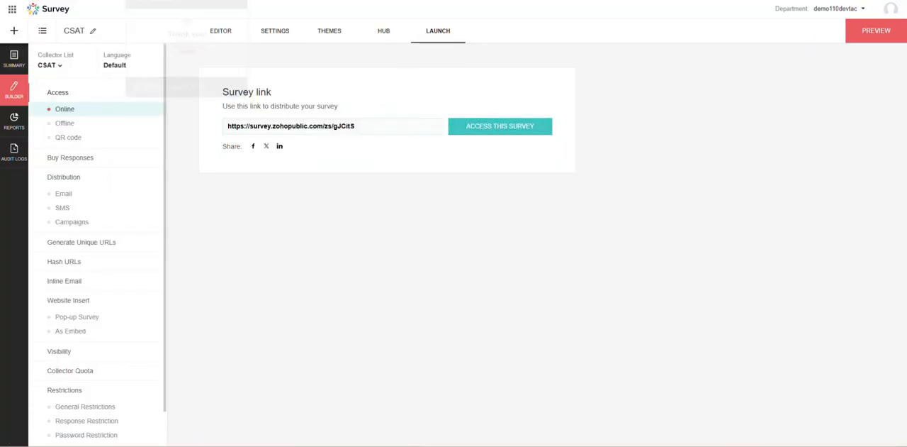
click(496, 128)
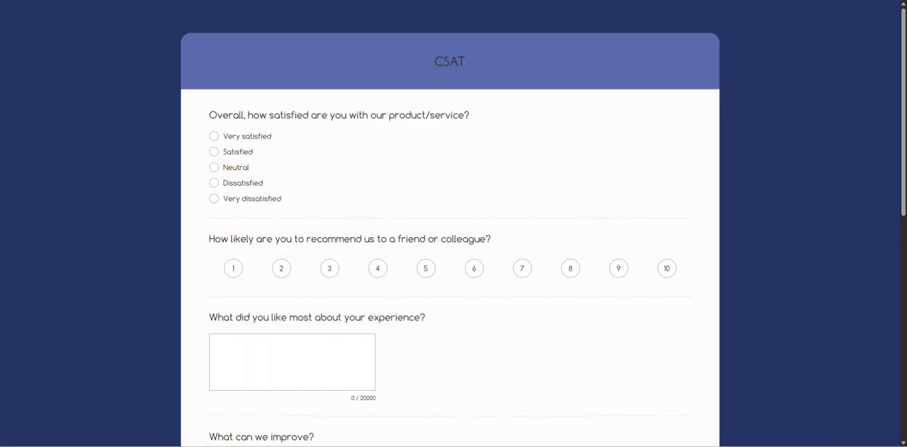
scroll(393, 196, down, 7)
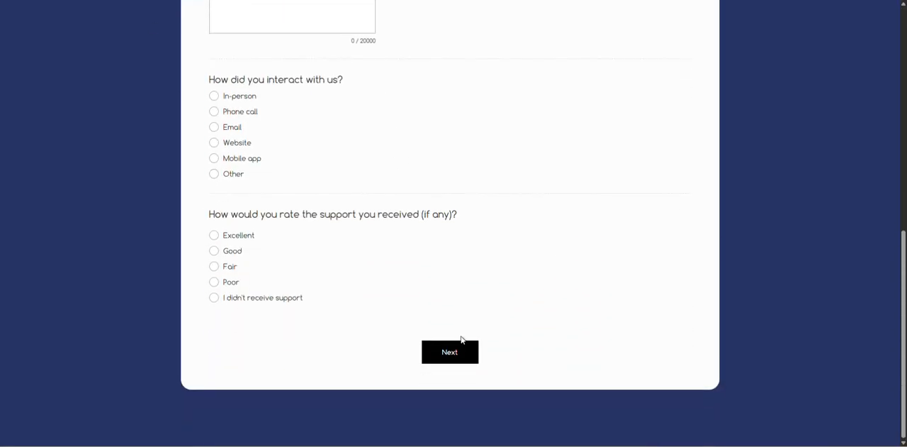
click(458, 355)
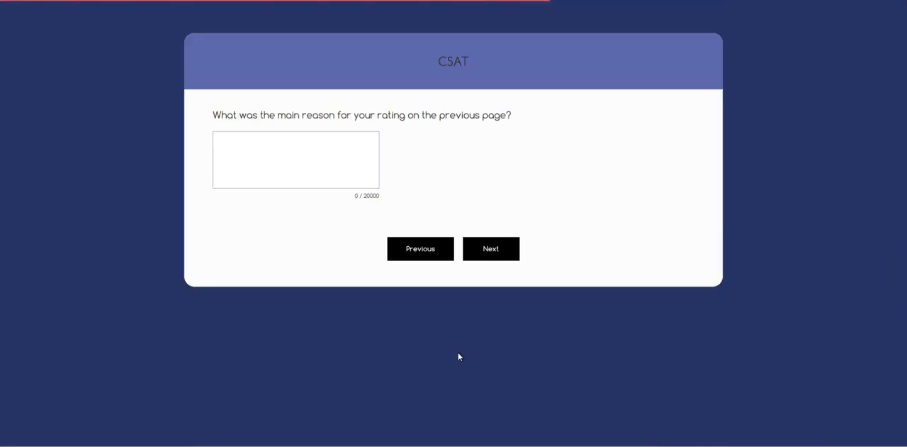
click(491, 254)
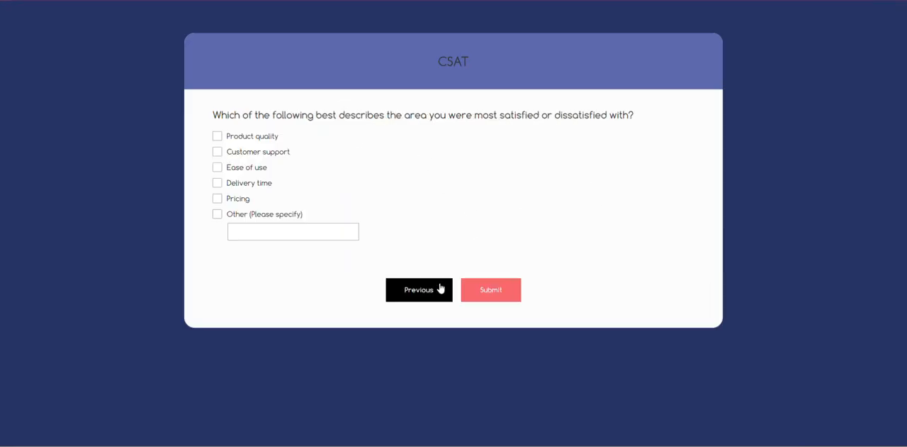
Go back to the live survey's first page, and review page 1's Page Skip Logic condition and default flow in the editor.
click(419, 294)
click(437, 257)
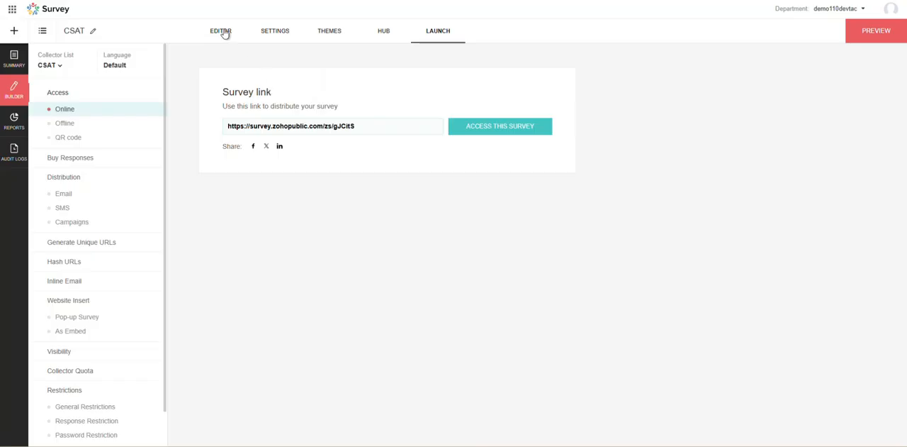
click(221, 31)
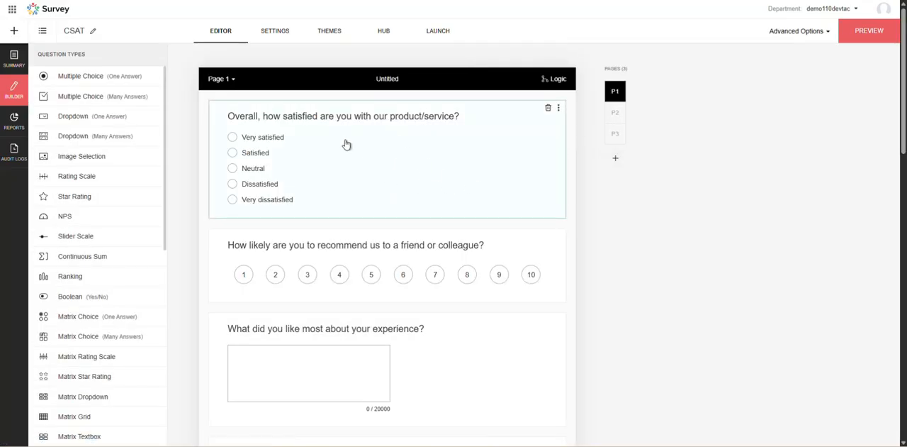
click(556, 80)
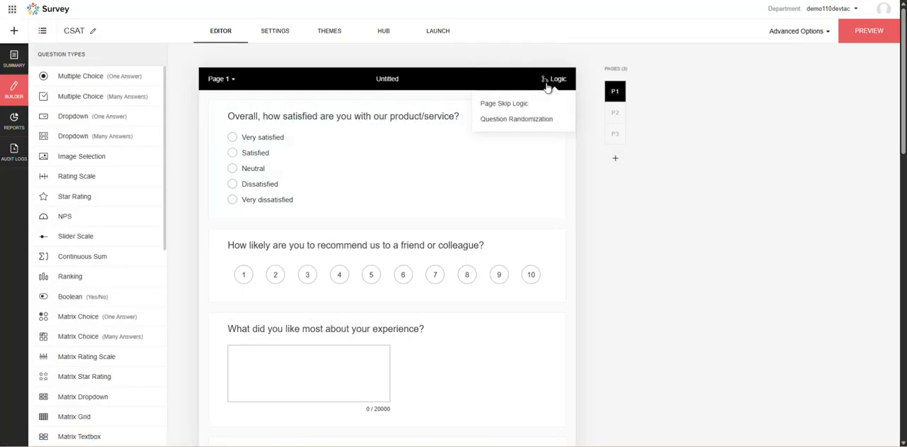
click(496, 103)
drag(518, 150, 591, 144)
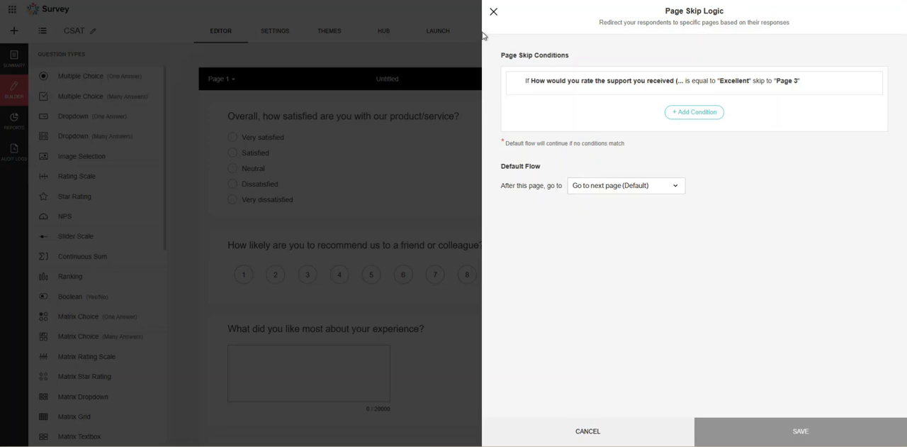
click(494, 12)
Look over page 1's questions in the editor and recheck the page's skip condition.
scroll(353, 248, down, 10)
scroll(316, 295, down, 3)
scroll(461, 222, up, 8)
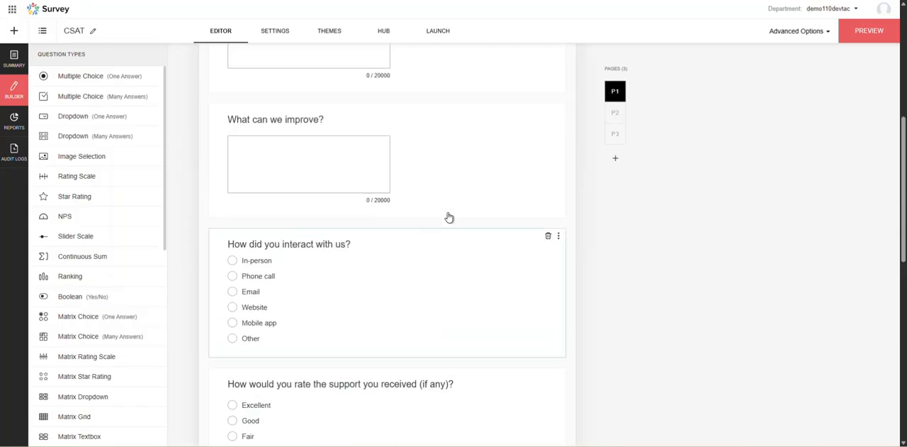
scroll(449, 217, up, 5)
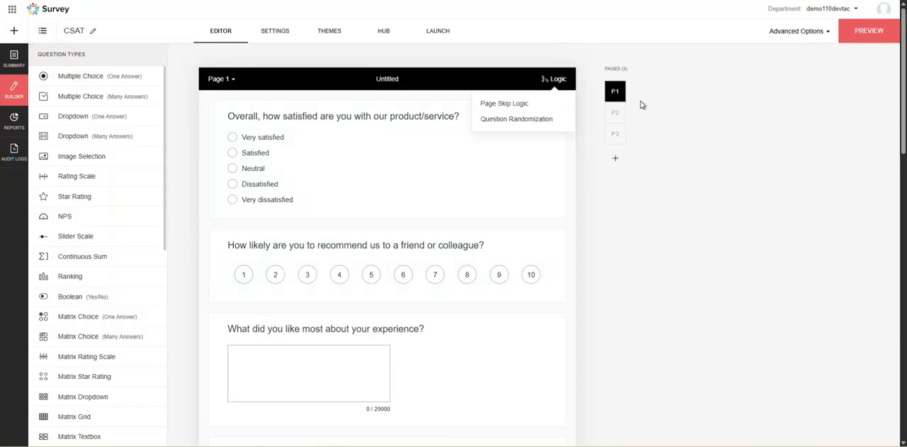
click(530, 103)
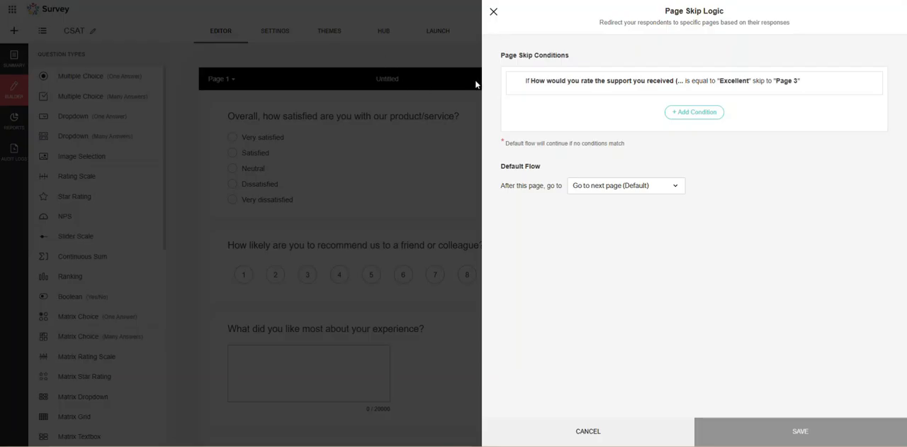
click(494, 11)
Examine the support rating question on page 1 and the questions on pages 2 and 3.
scroll(334, 237, down, 3)
scroll(334, 237, down, 3)
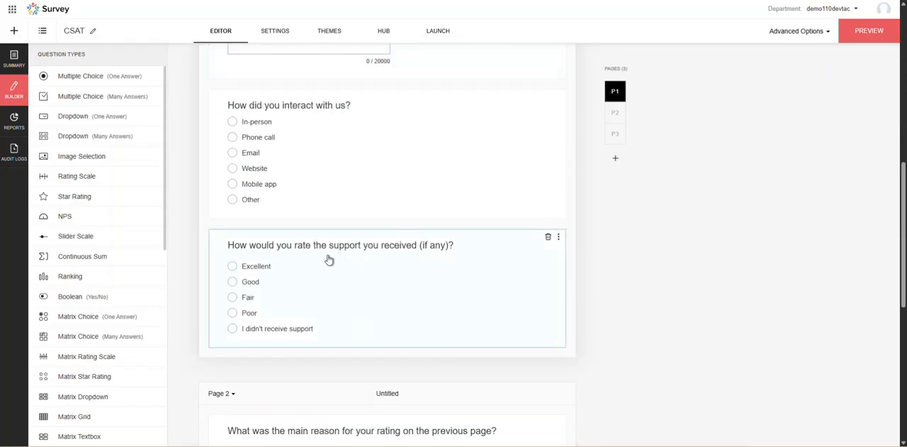
scroll(248, 276, down, 2)
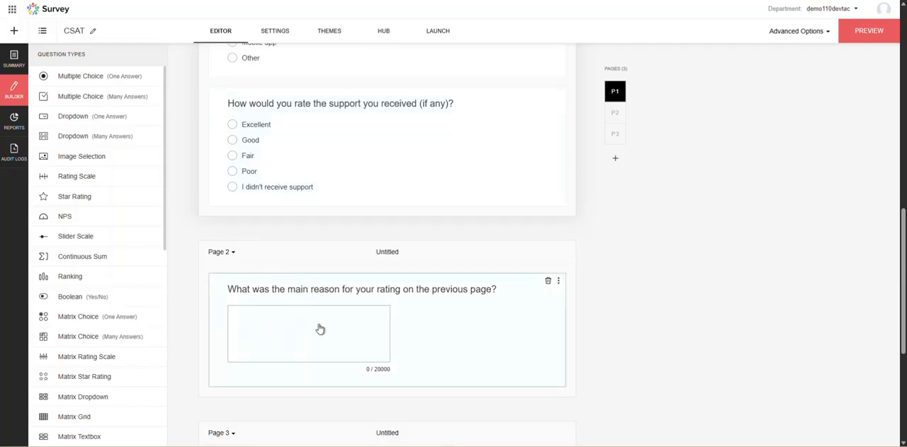
scroll(360, 325, down, 1)
scroll(360, 325, down, 3)
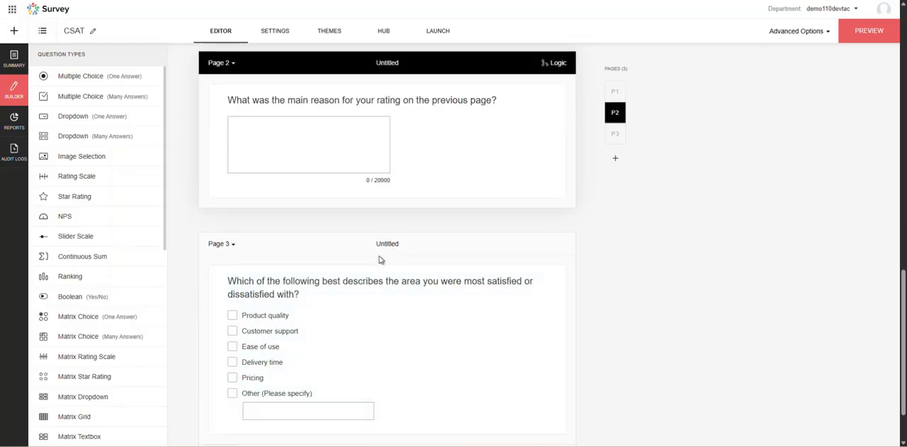
scroll(359, 257, up, 10)
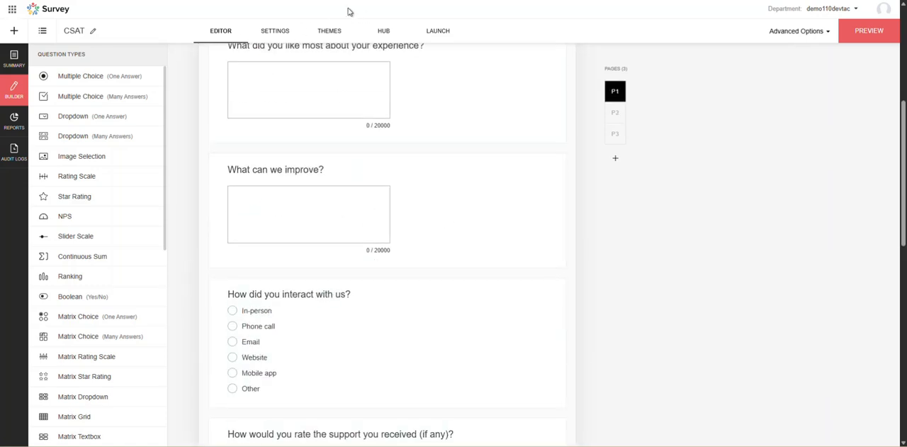
Open the live survey from its launch link and answer Very satisfied and Phone call on page 1.
click(432, 31)
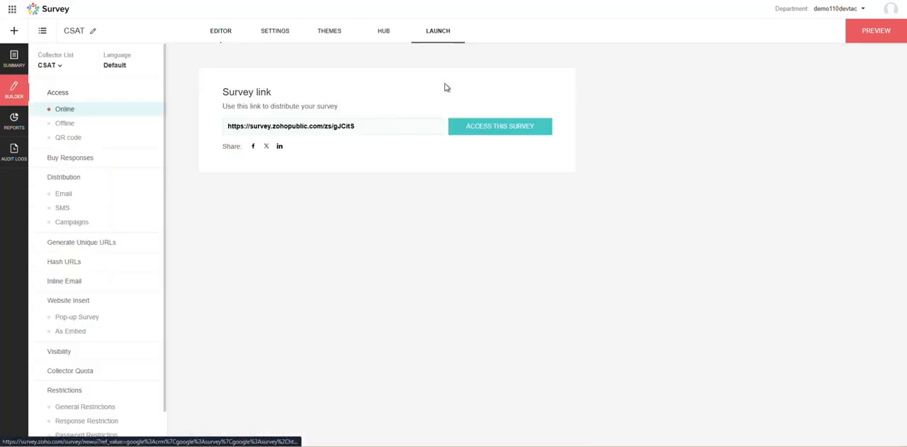
click(494, 131)
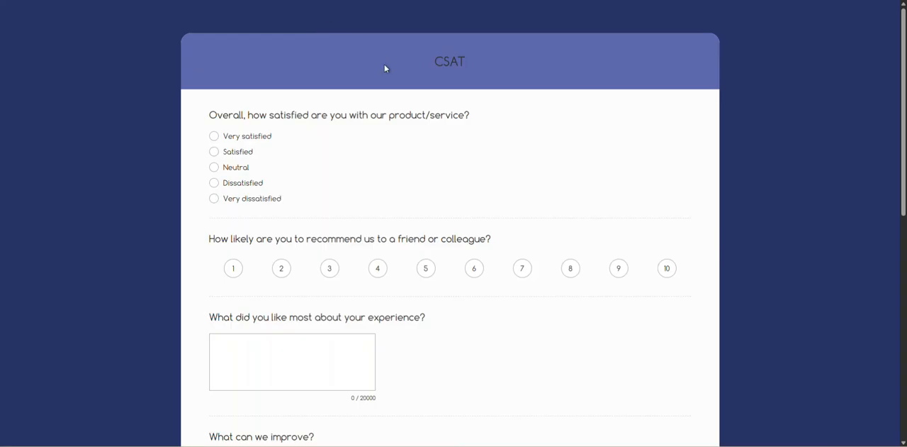
click(214, 136)
scroll(274, 239, down, 3)
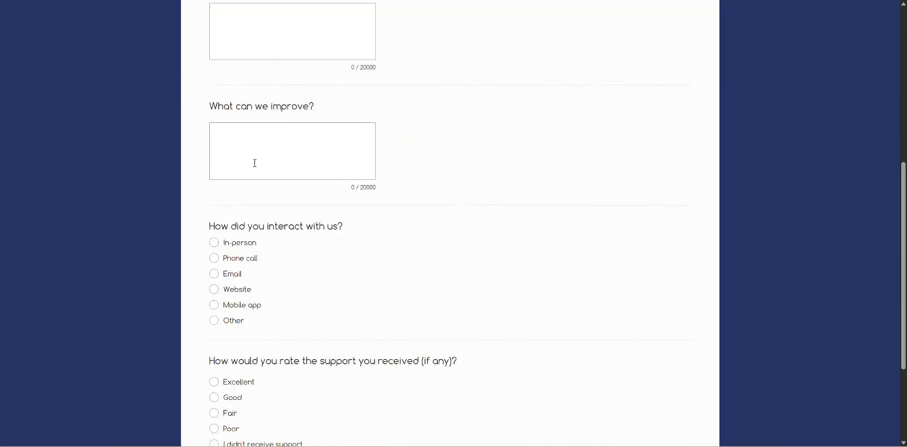
scroll(255, 163, down, 1)
click(214, 212)
scroll(488, 312, down, 1)
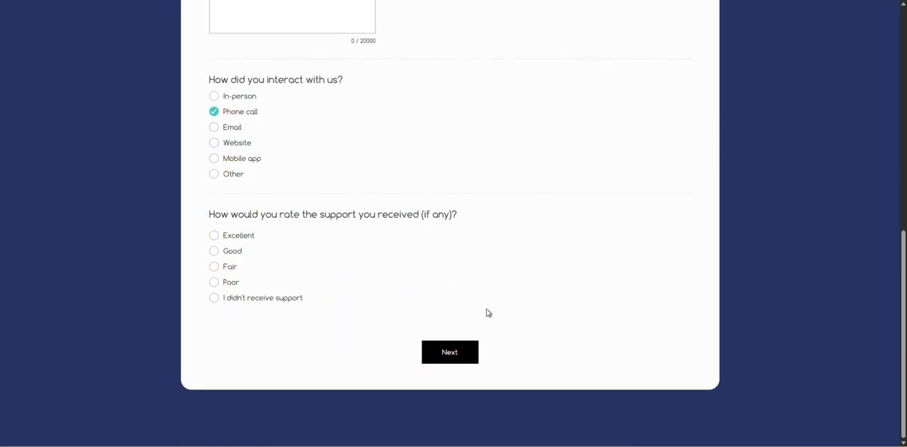
Rate the support received as Excellent, advance, and select Product quality on the page that follows.
click(214, 236)
click(440, 357)
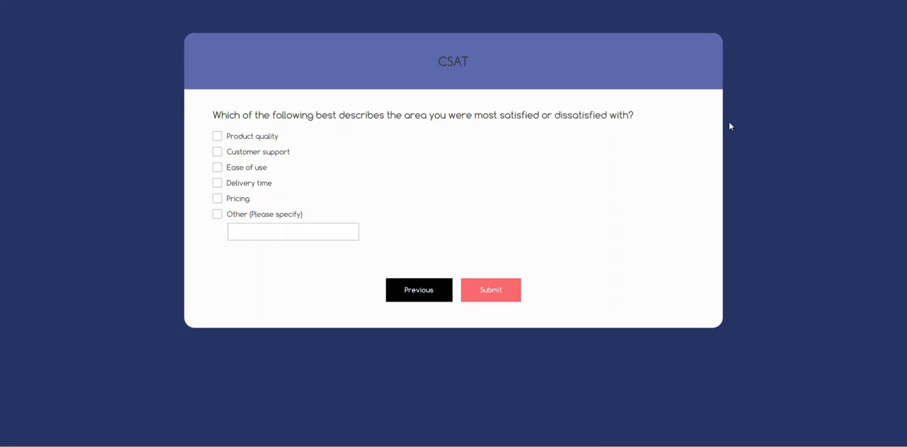
click(281, 138)
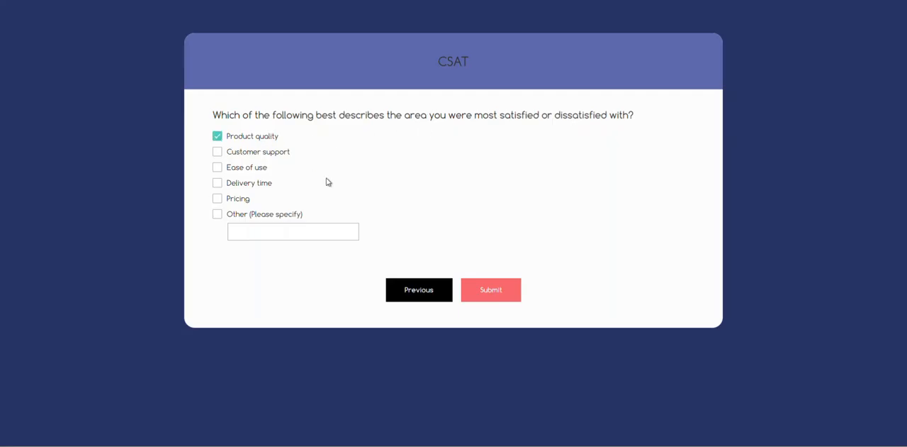
click(500, 296)
Change the support rating on page 1 to Good and advance through page 2 to page 3 to test the default flow.
scroll(536, 283, down, 6)
click(215, 253)
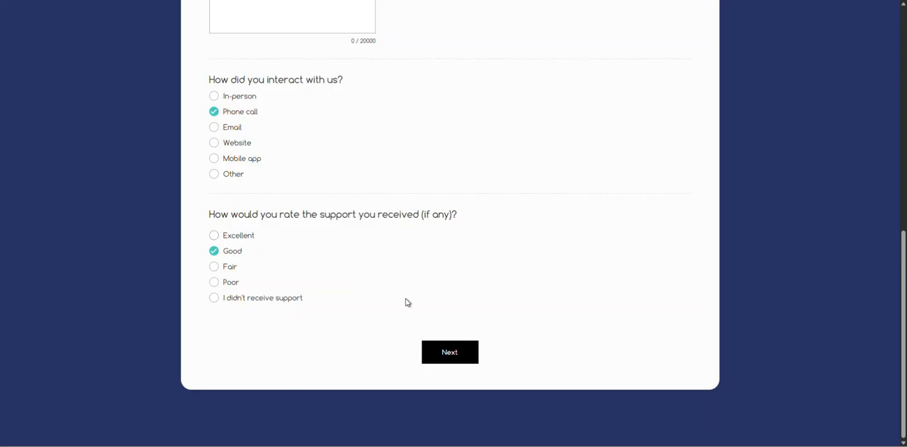
click(449, 353)
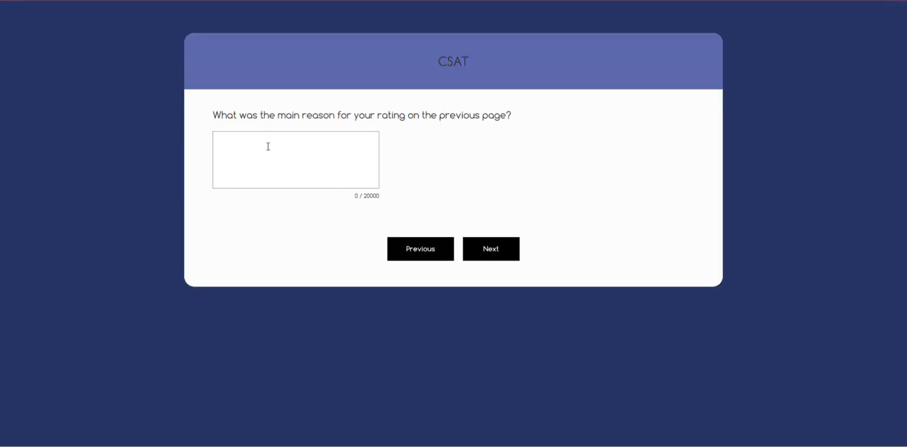
click(482, 251)
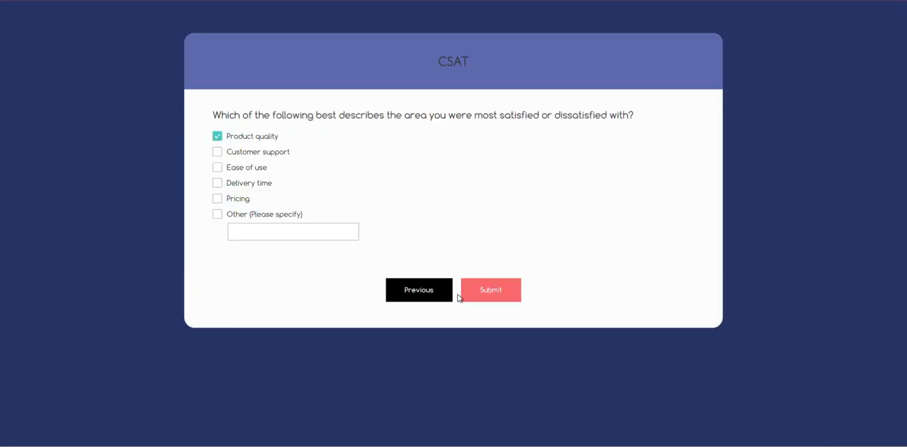
click(430, 289)
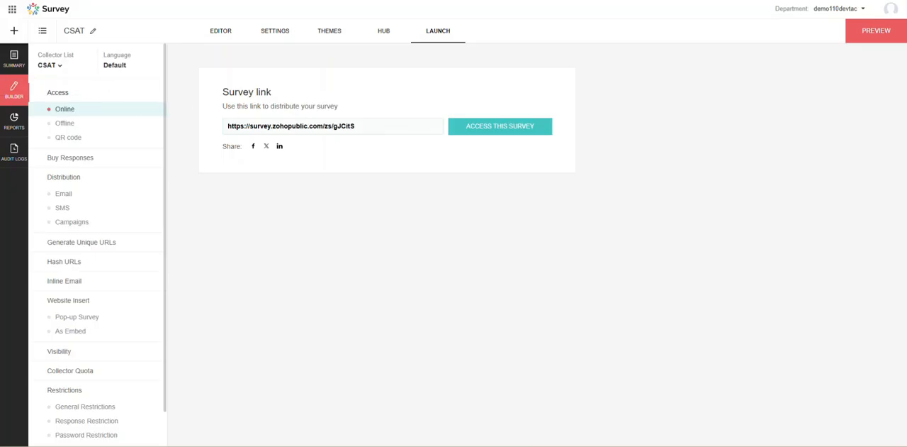
Return to the survey editor and look through pages 1 to 3, leaving their questions unedited.
click(219, 38)
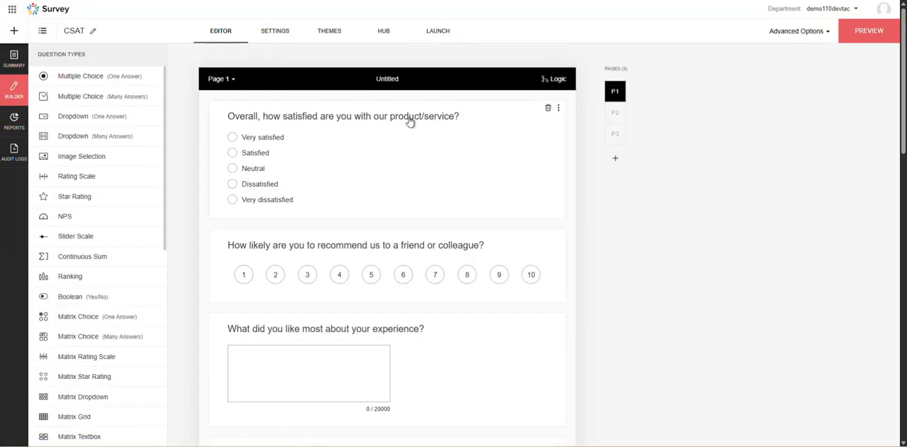
scroll(558, 153, down, 5)
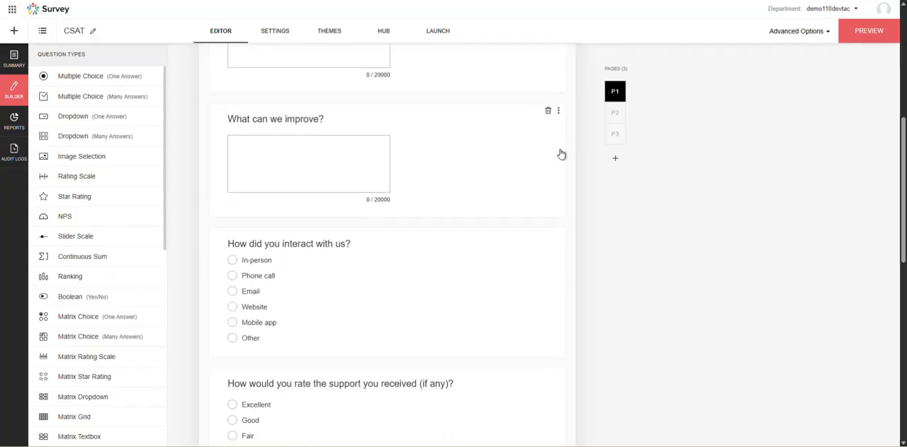
scroll(567, 212, down, 4)
scroll(559, 260, down, 1)
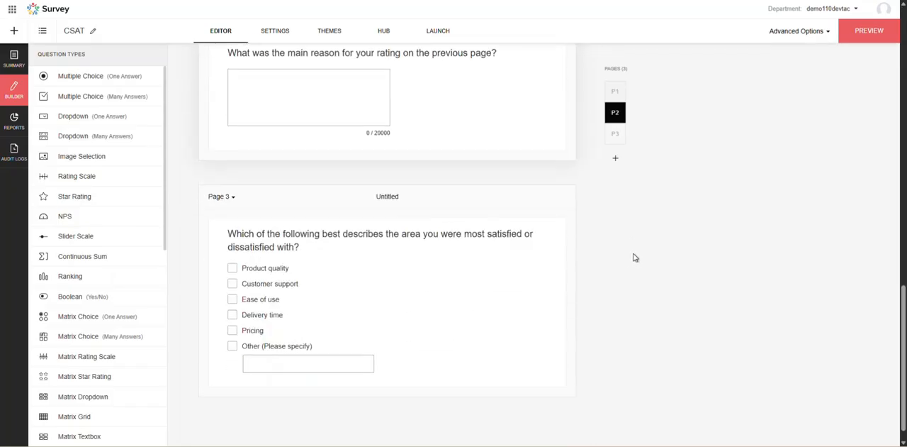
scroll(536, 206, up, 10)
click(544, 198)
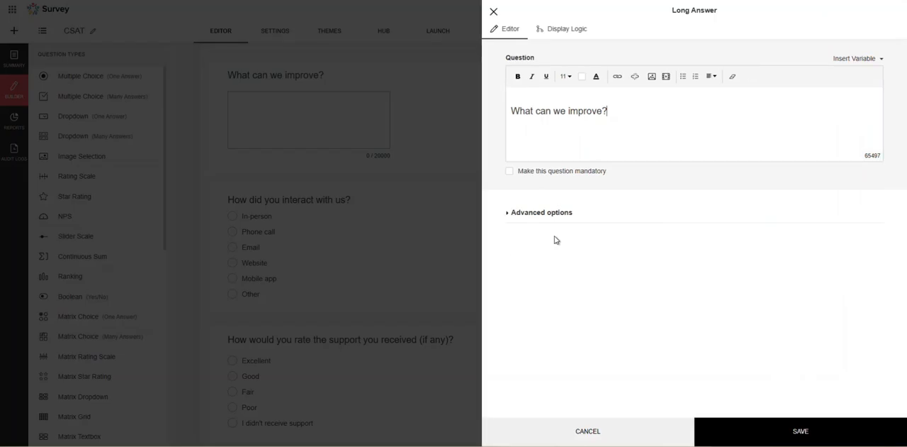
click(494, 12)
scroll(553, 191, down, 5)
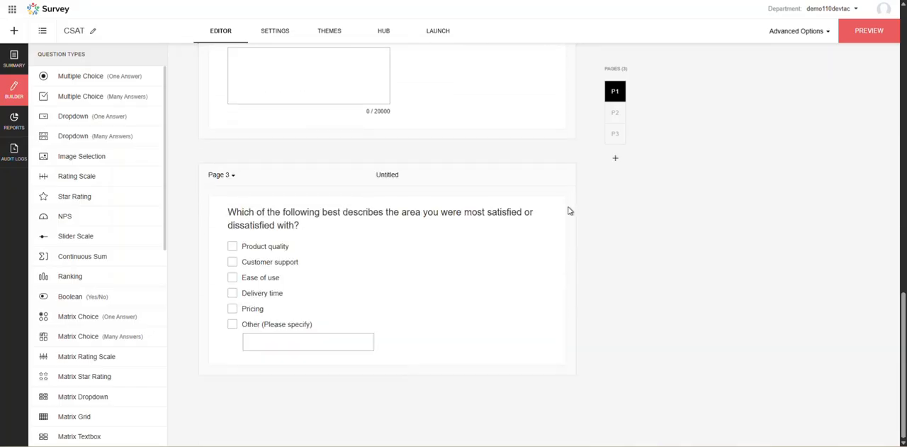
scroll(475, 188, up, 1)
click(505, 177)
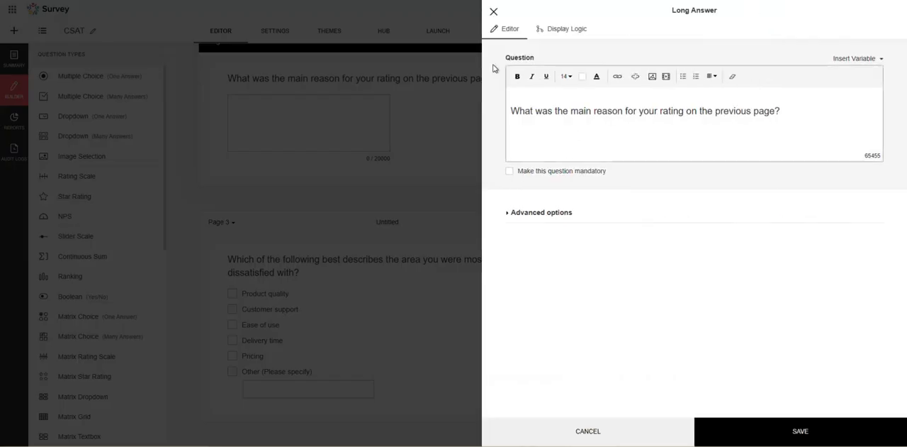
click(494, 12)
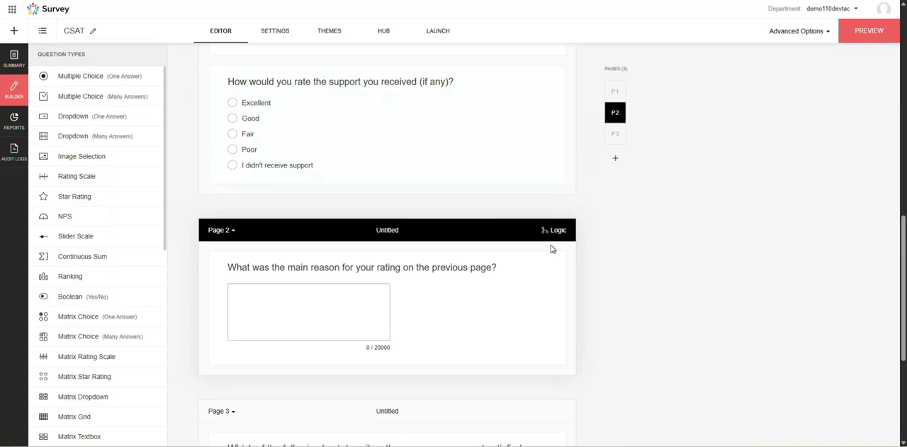
scroll(496, 245, down, 2)
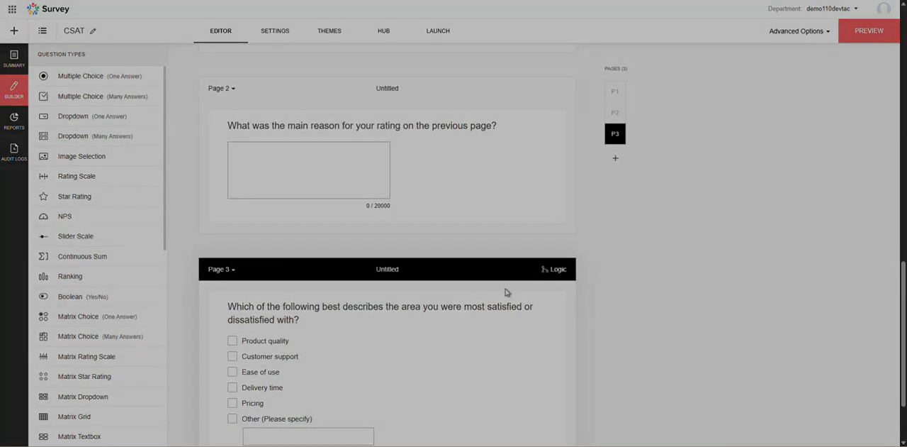
scroll(557, 273, up, 10)
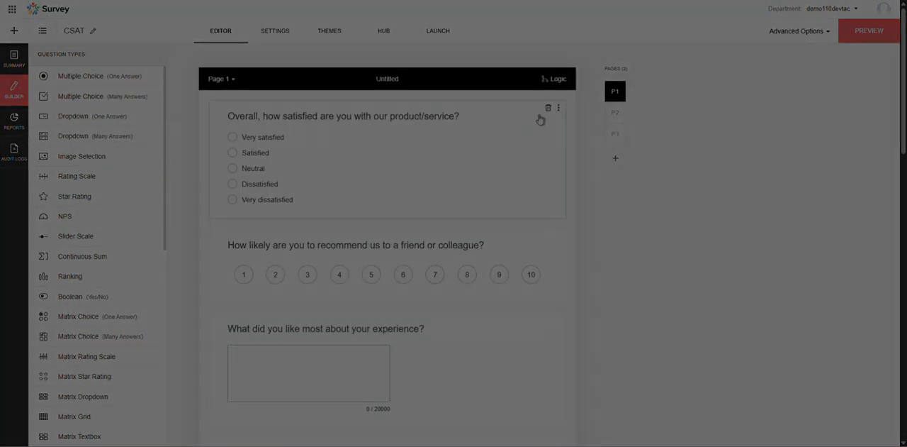
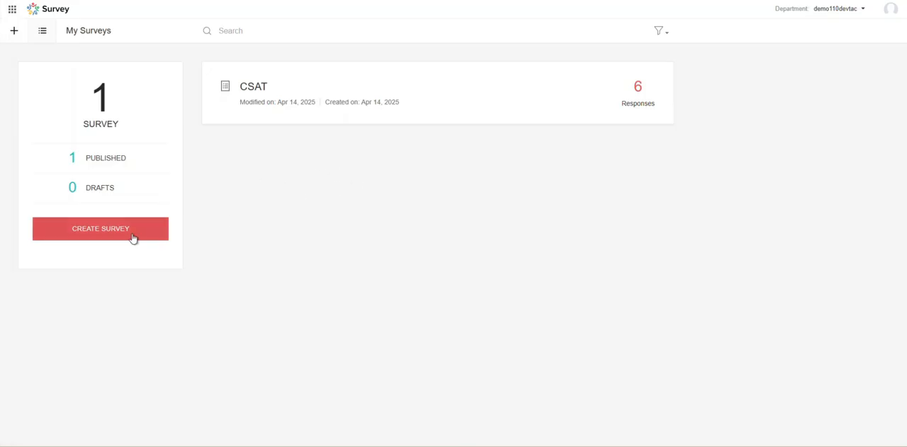
Create a new survey named Answer Logic without choosing a category.
click(87, 236)
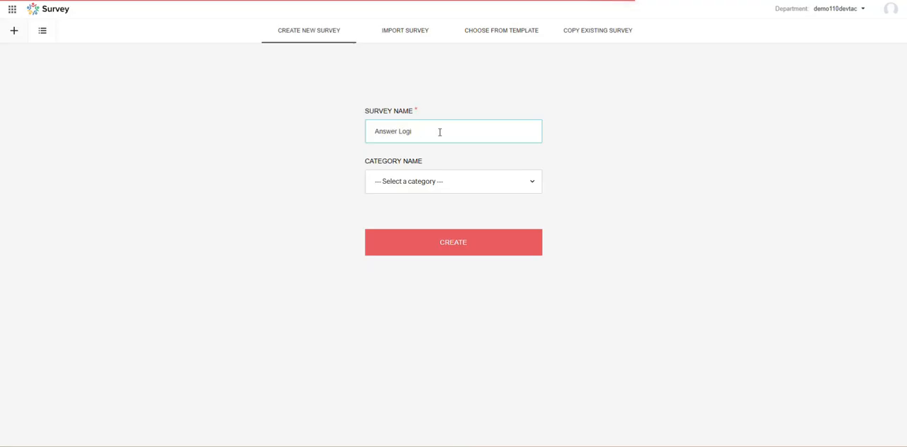
click(457, 188)
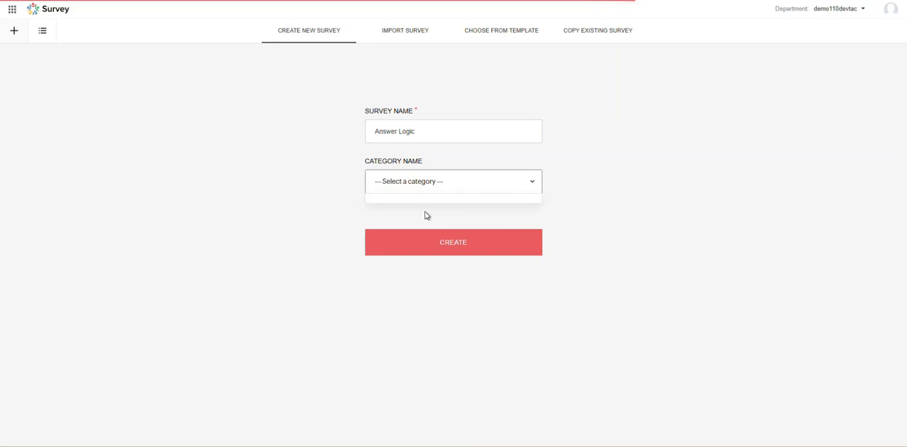
click(472, 242)
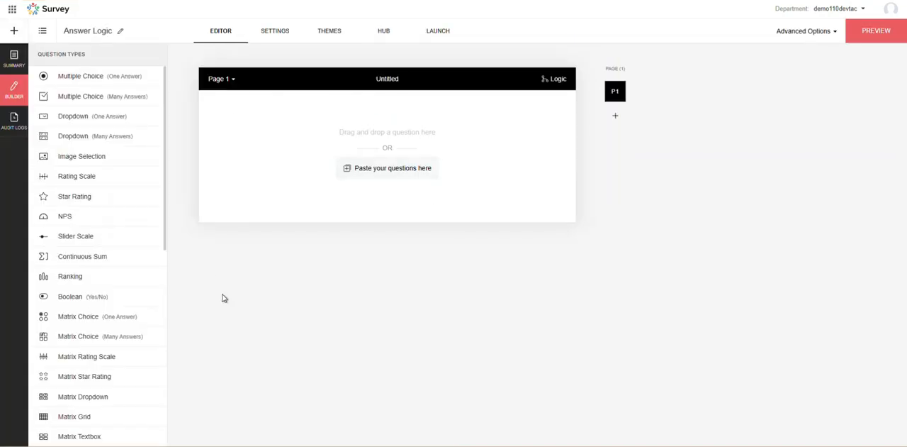
Add a Multiple Choice (One Answer) question to page 1 reading "Did you face any issues during your experience with us?", without the stray bullet.
drag(106, 78, 339, 122)
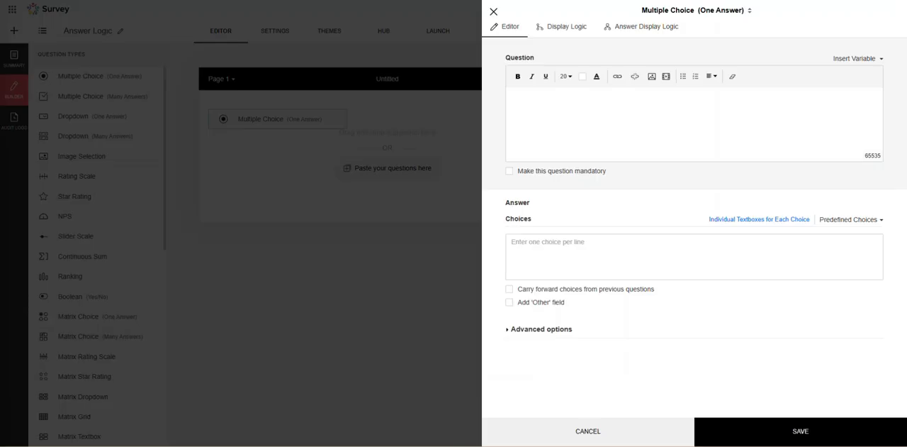
text(Did you face any issues during your experience with us?)
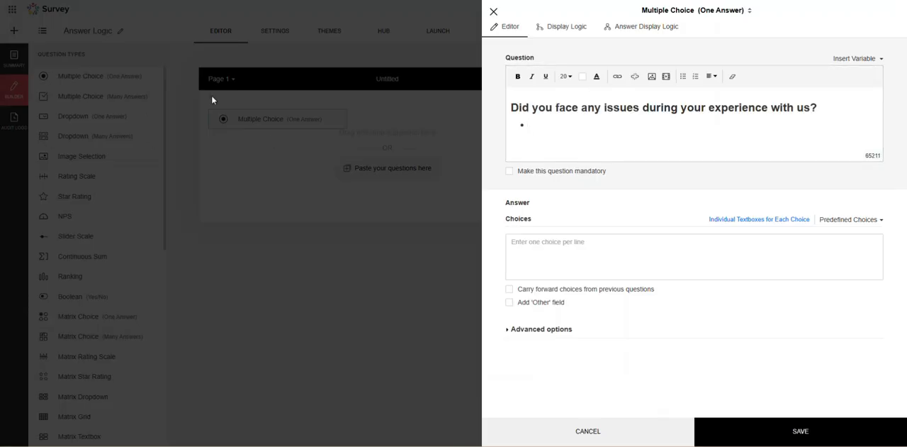
key(BackSpace)
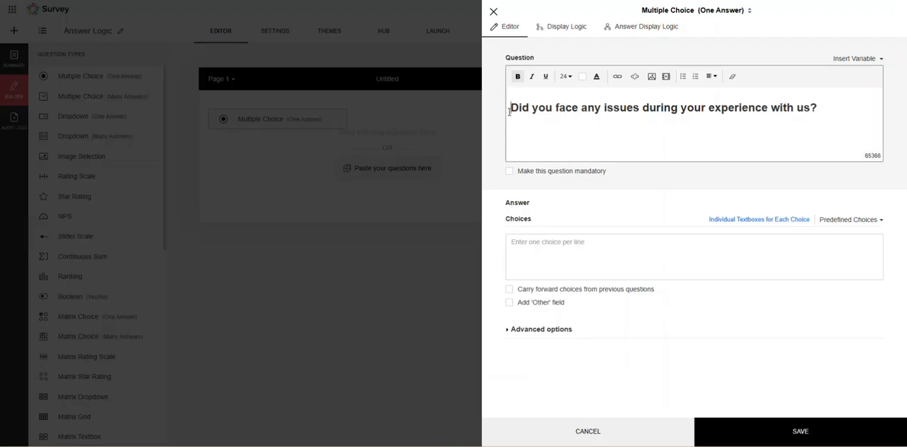
Remove the bold from the pasted question text and reduce its font size.
drag(819, 108, 494, 114)
click(518, 75)
click(570, 77)
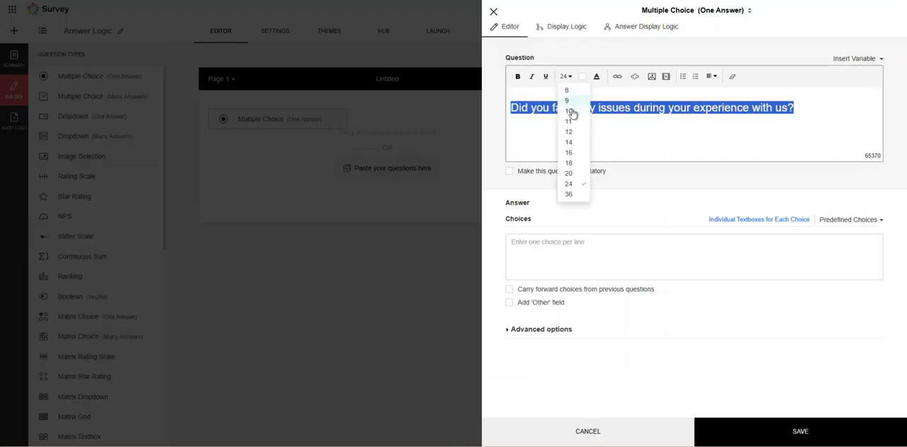
click(572, 135)
triple_click(598, 110)
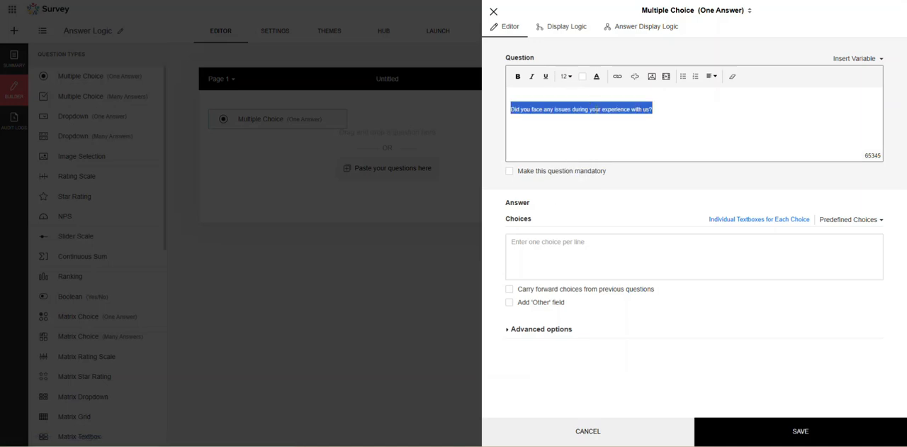
click(567, 76)
click(660, 120)
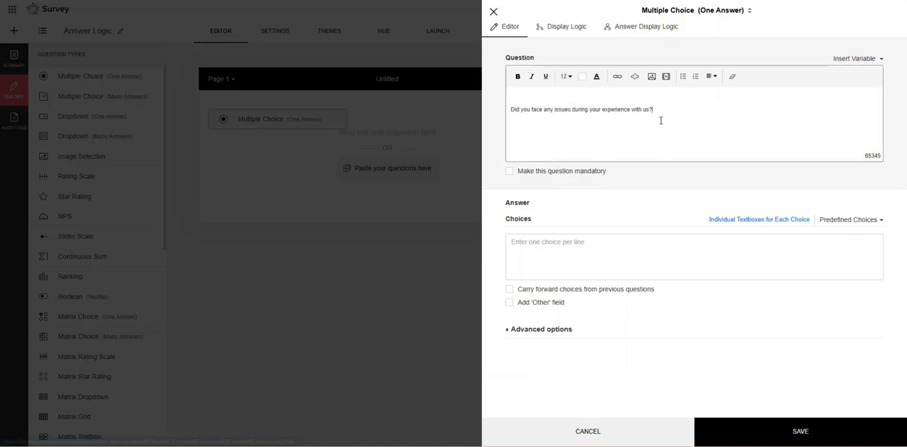
triple_click(660, 117)
click(566, 76)
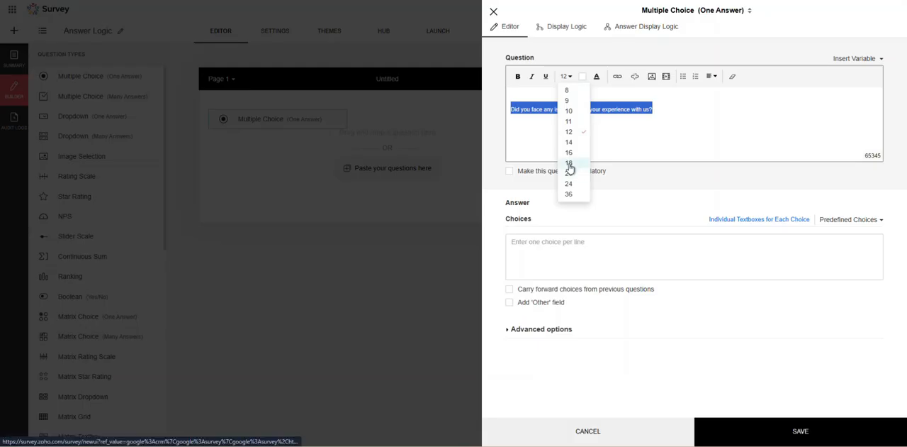
click(571, 167)
click(603, 197)
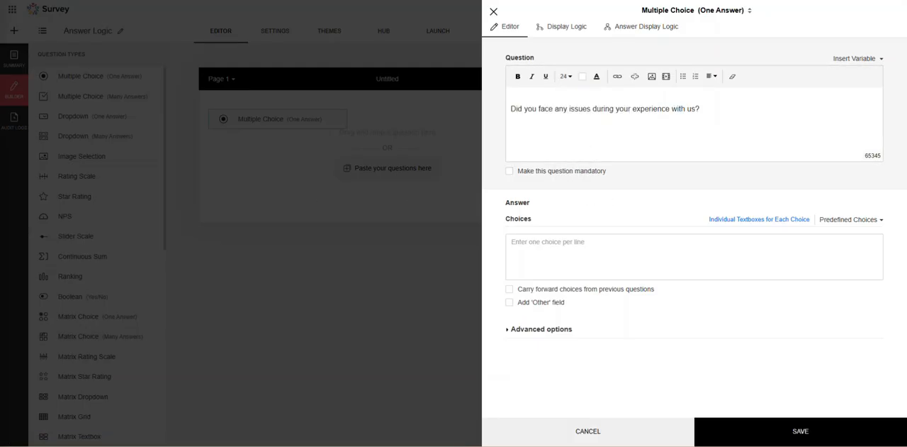
Enter Yes and No as answer choices, switch them to individual textboxes, and save the question.
click(633, 249)
text(Yes)
key(Return)
text(No)
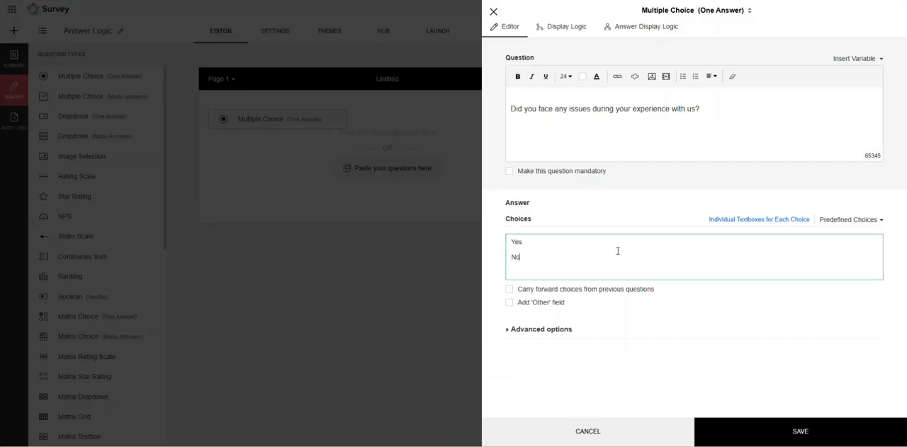
click(744, 221)
click(712, 432)
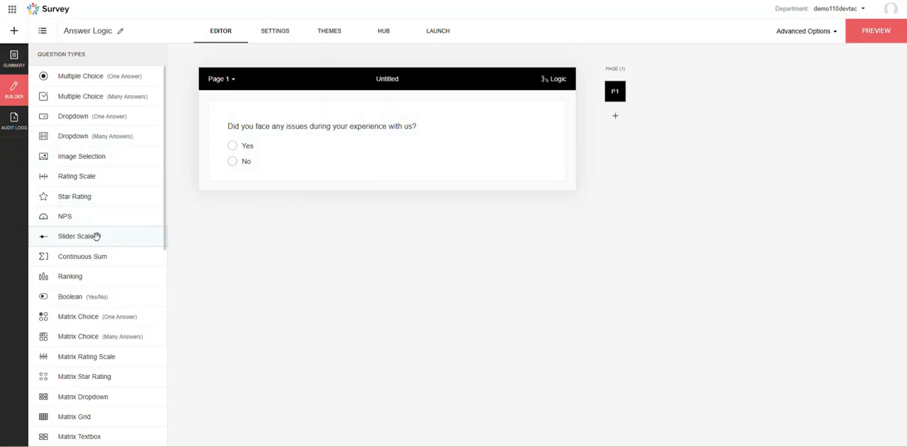
Add and save a Long Answer question below the first, reading "If yes, please describe the issue you encountered.".
scroll(94, 270, down, 1)
scroll(94, 270, down, 5)
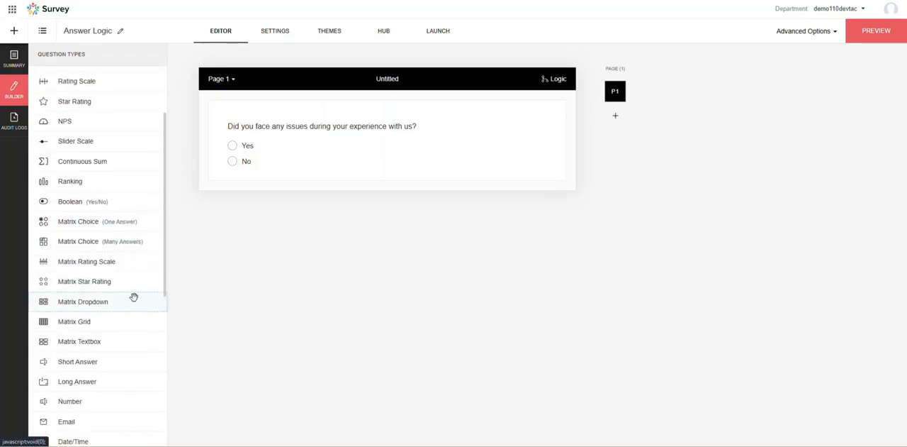
drag(79, 289, 275, 206)
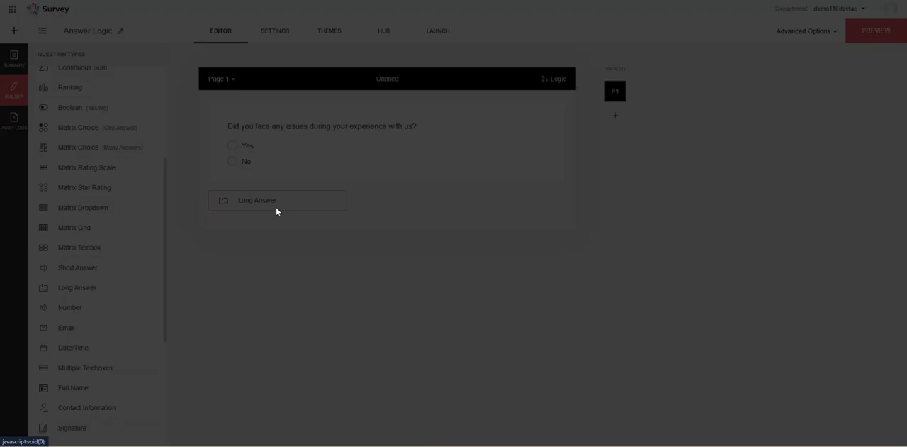
click(620, 115)
text(C)
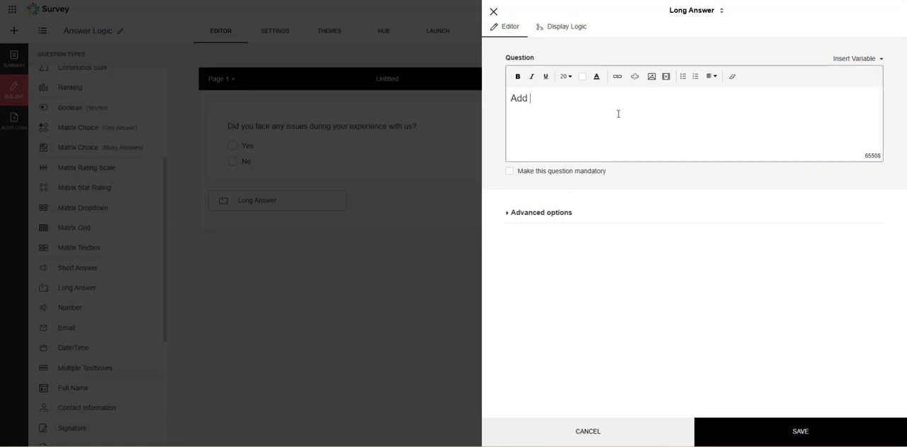
key(BackSpace)
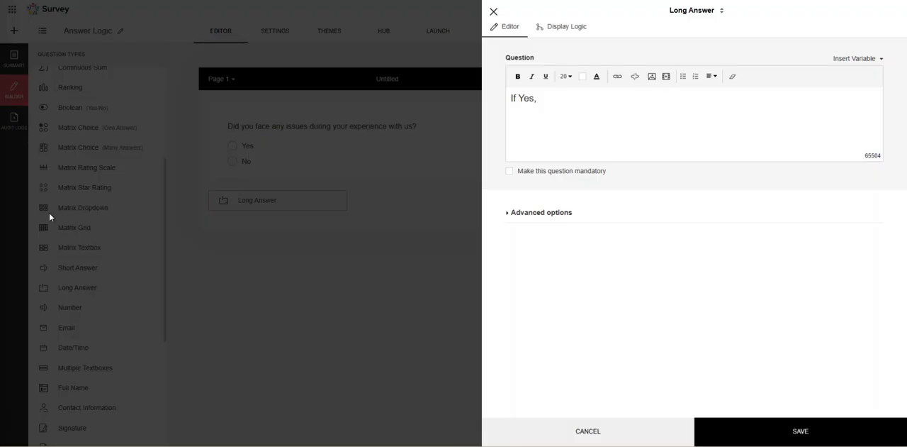
drag(560, 109, 389, 95)
text(If yes, please describe the issue you encountered.)
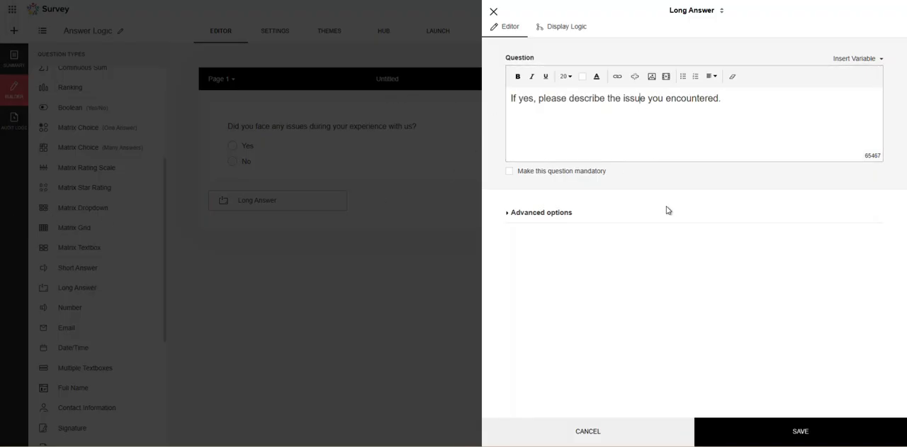
click(758, 429)
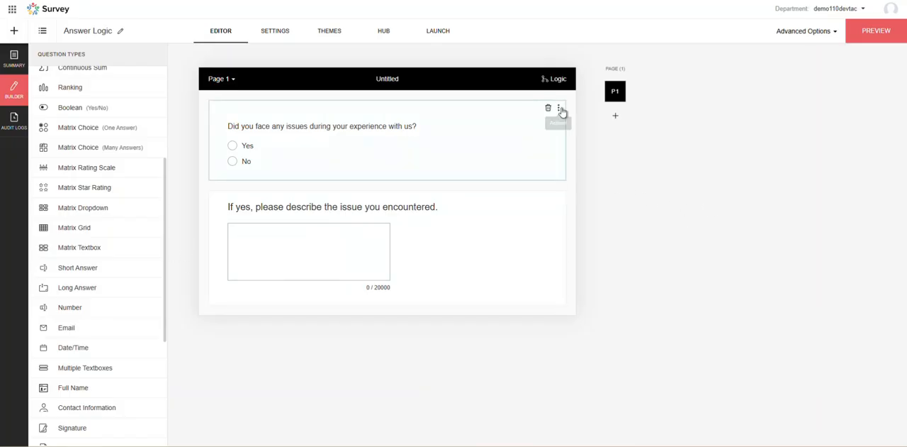
Review the Yes/No question's display logic options and the Long Answer question's editor, closing both without saving.
click(488, 124)
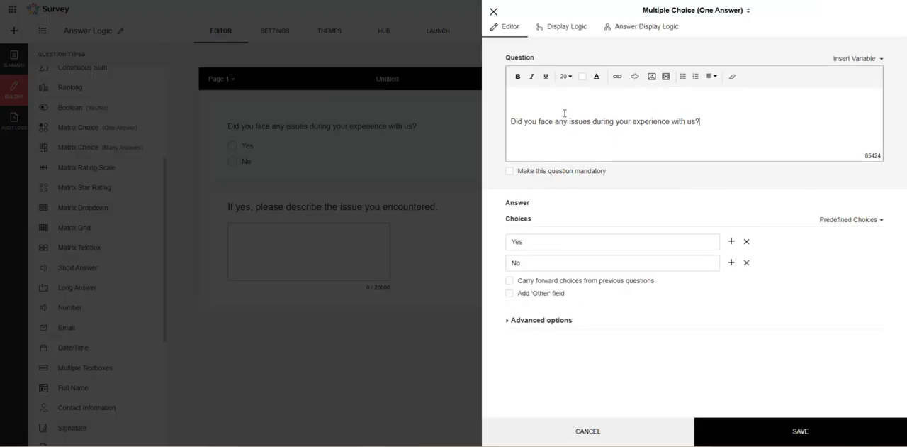
click(494, 11)
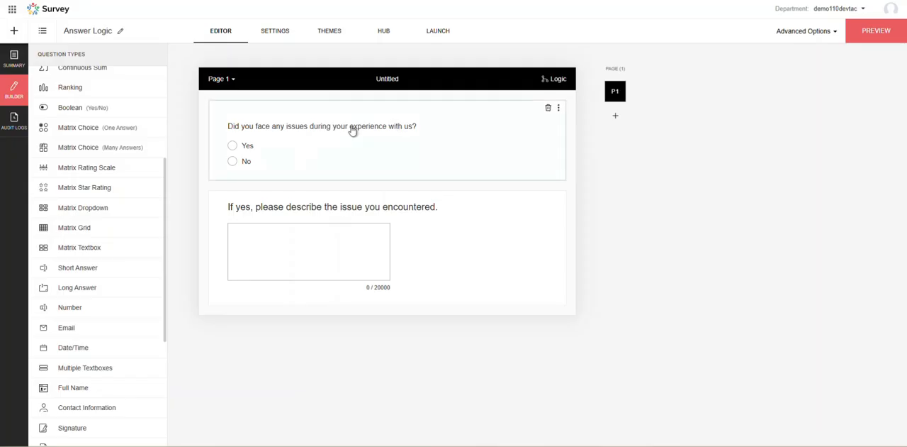
click(342, 119)
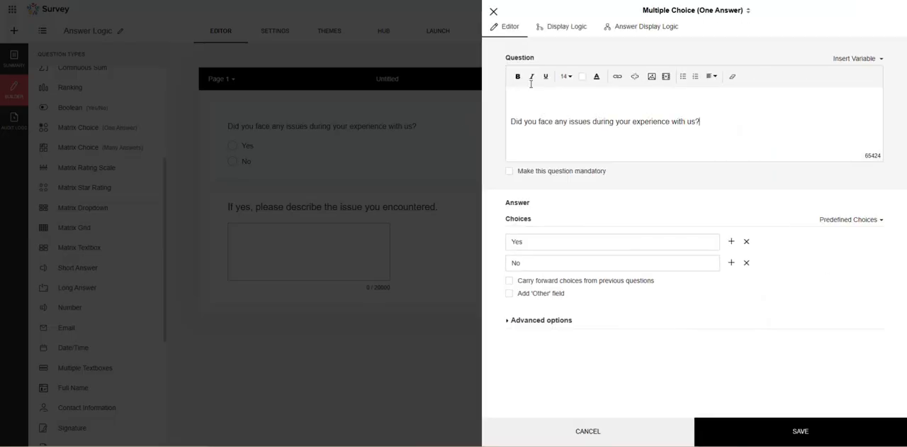
click(560, 29)
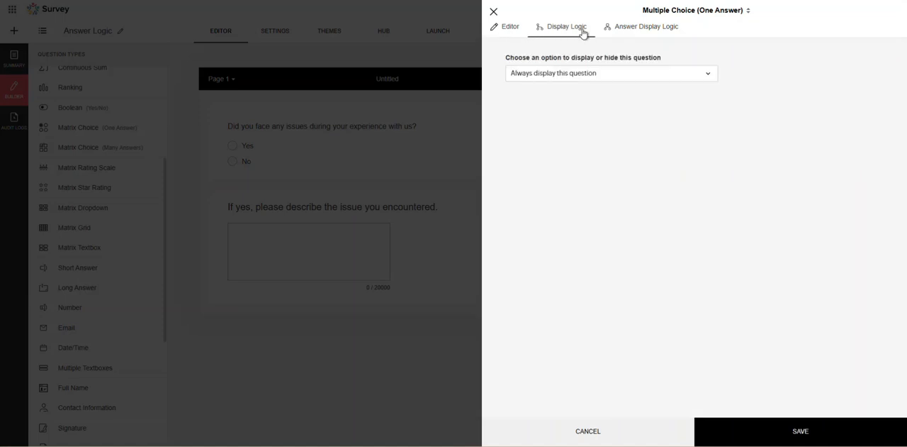
click(603, 76)
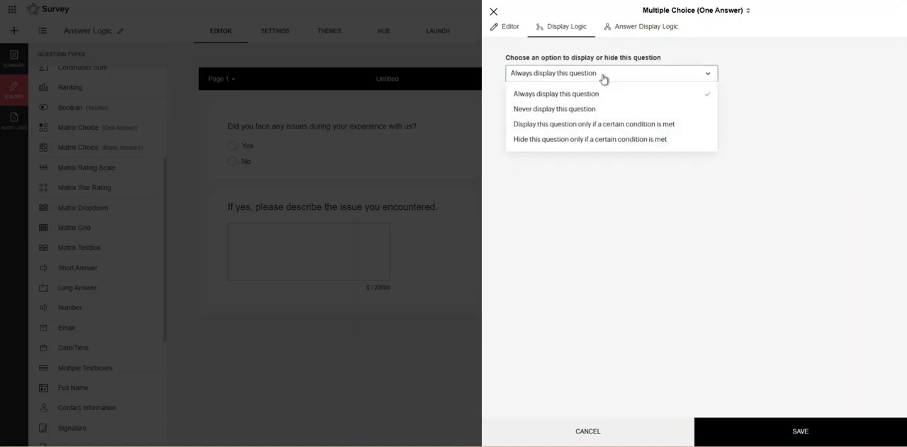
click(494, 12)
click(417, 218)
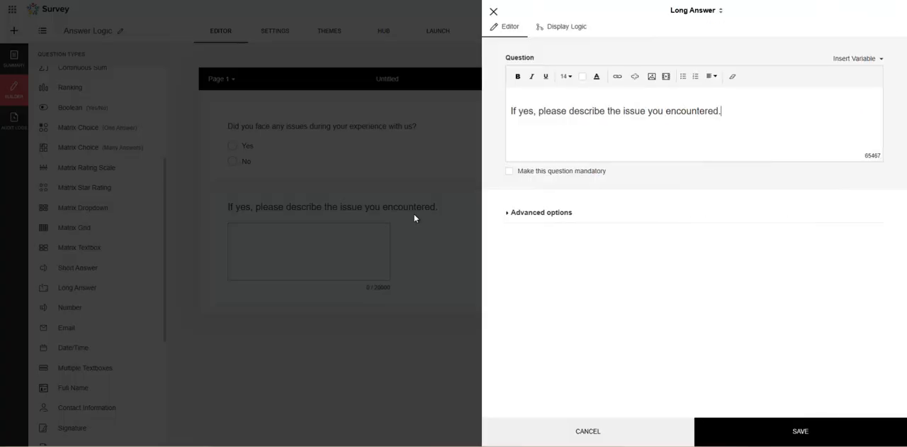
click(494, 12)
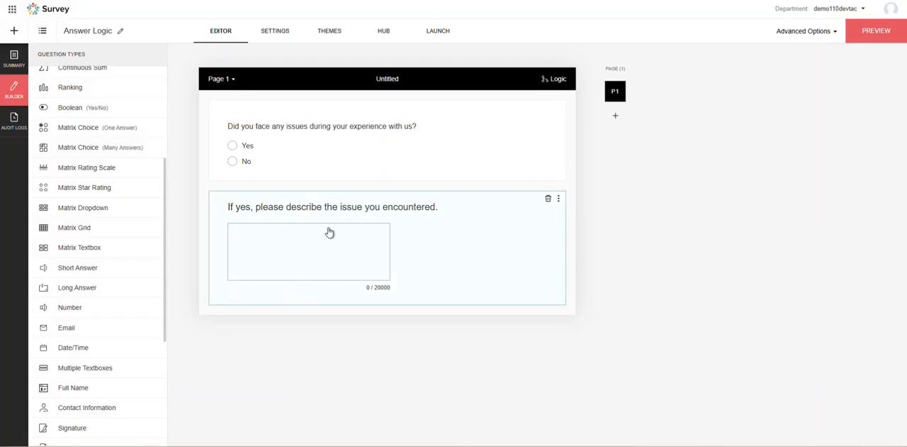
Set the Long Answer question to display only if the issues question is equal to Yes, and save the logic.
click(431, 210)
click(577, 28)
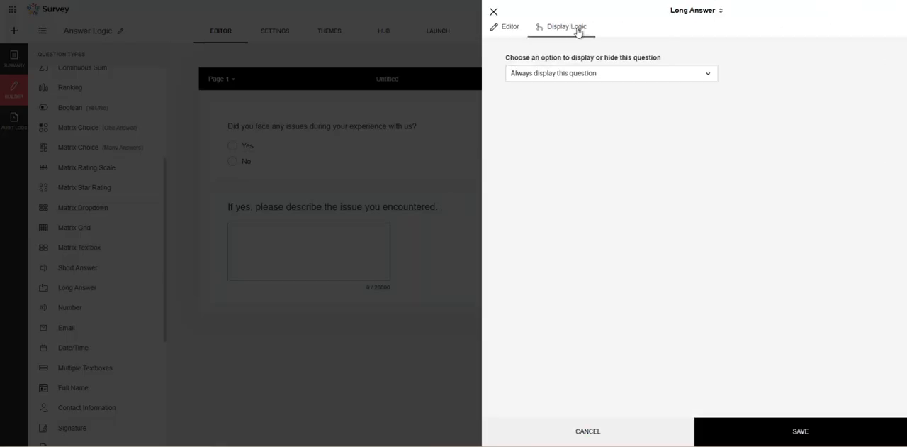
click(582, 77)
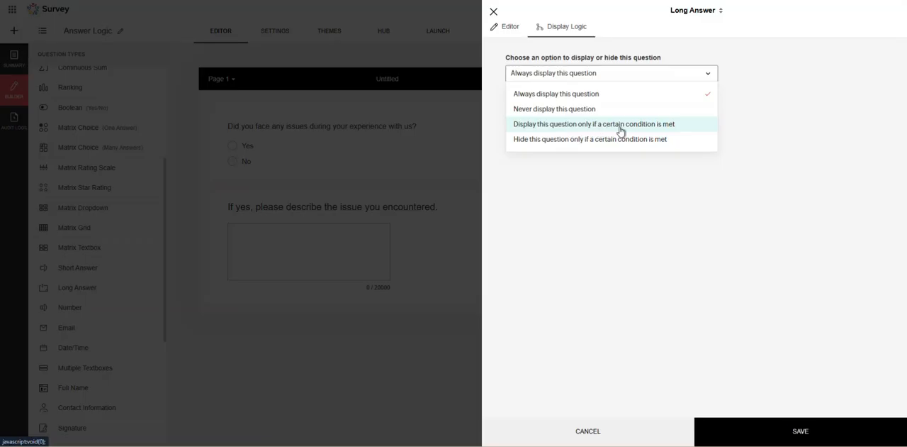
click(659, 131)
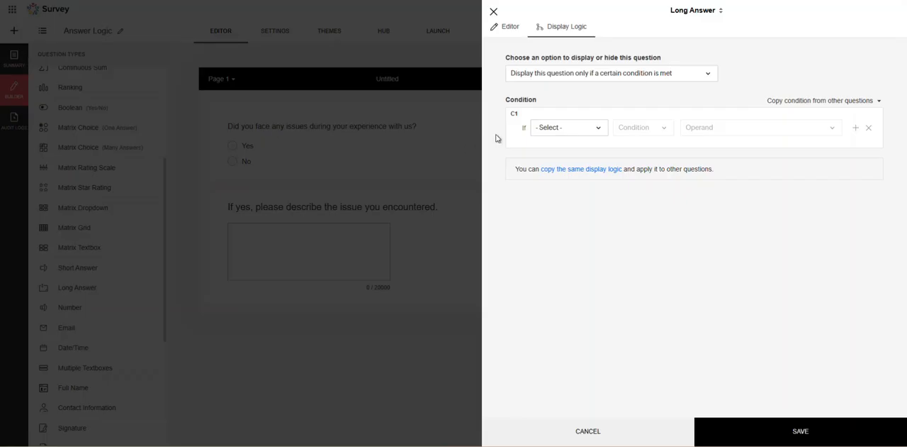
click(577, 130)
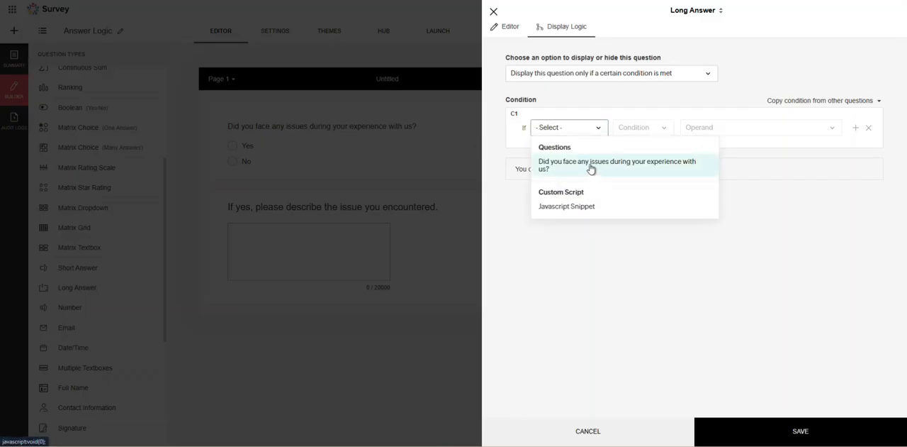
click(591, 167)
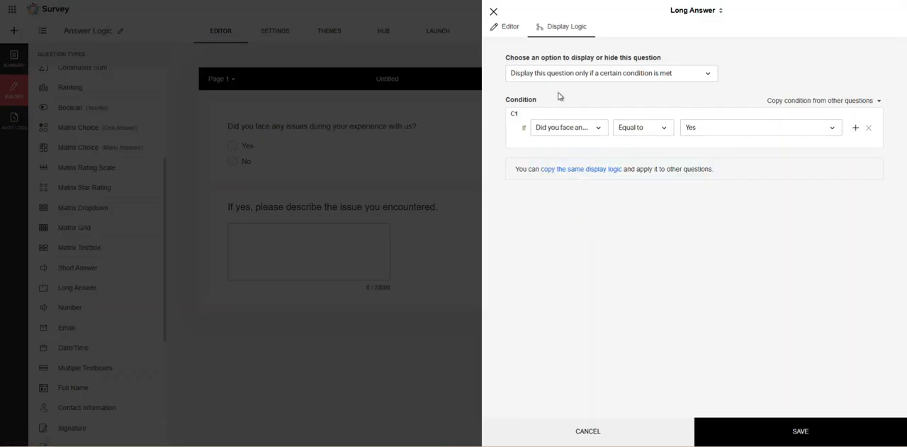
click(772, 431)
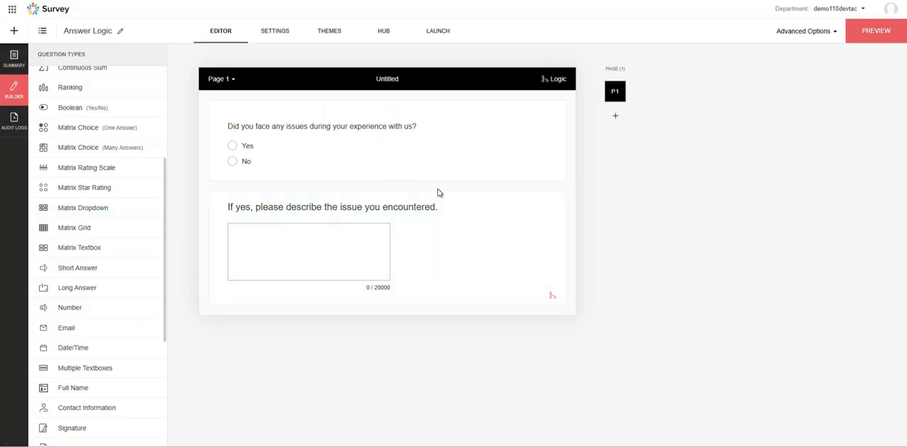
Publish the Answer Logic survey and open its live form from the online access link.
click(437, 36)
click(397, 209)
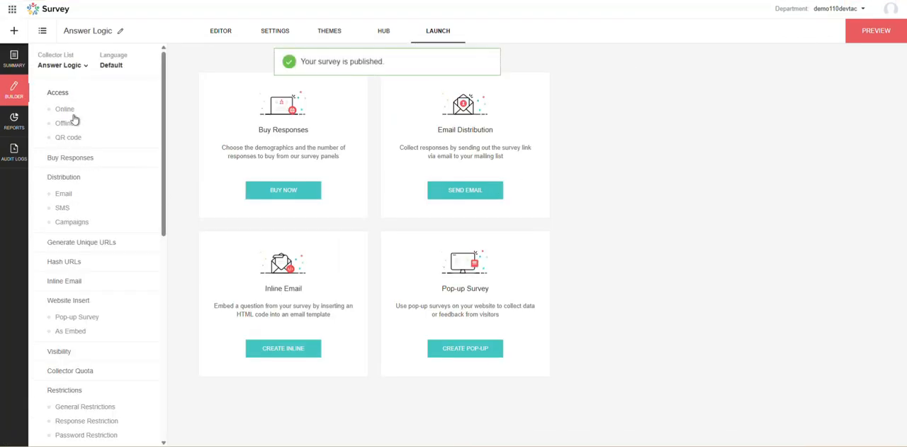
click(72, 112)
click(490, 130)
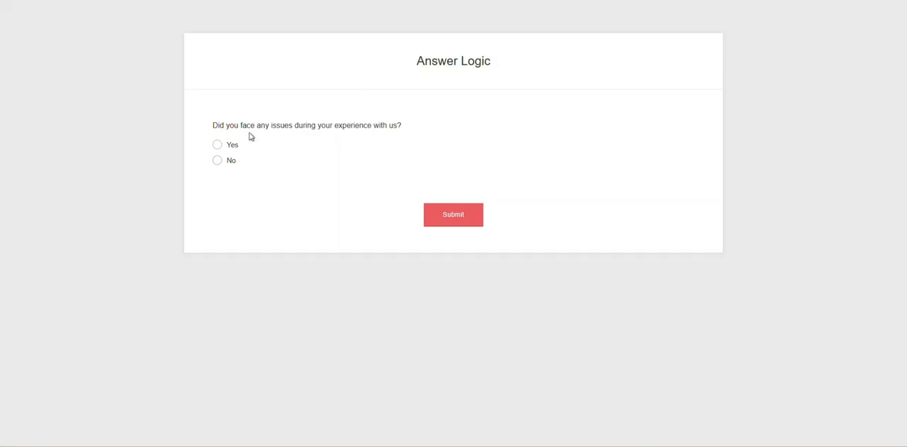
Test the display logic by answering Yes to the issues question and place the cursor in the follow-up answer box.
drag(423, 53, 494, 63)
click(377, 71)
click(218, 146)
drag(214, 199, 325, 202)
click(330, 189)
drag(214, 202, 417, 202)
click(286, 205)
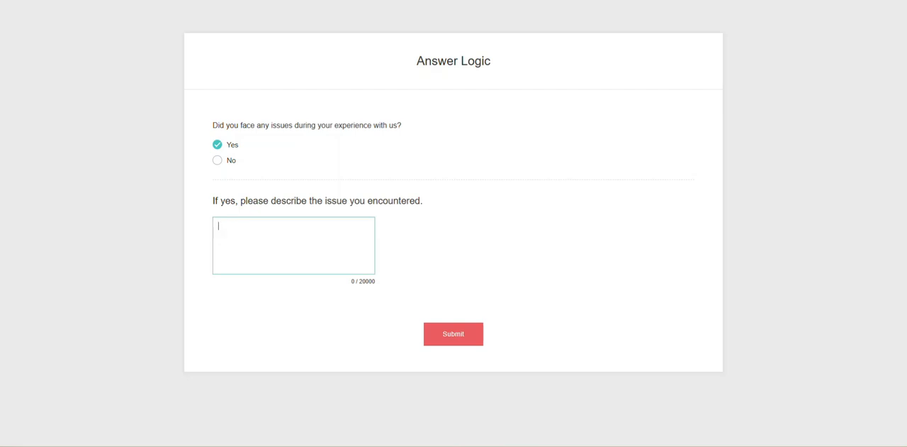
Return from the live form to the Answer Logic survey's editor and look through the available question types.
click(389, 297)
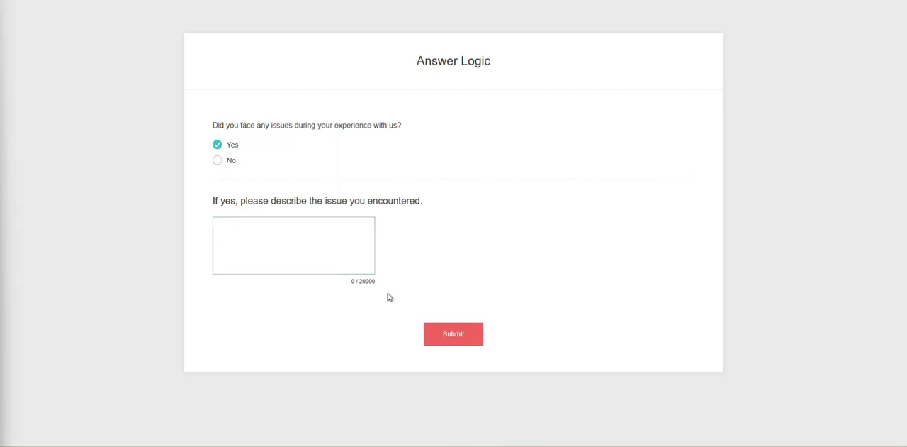
click(119, 1)
click(229, 38)
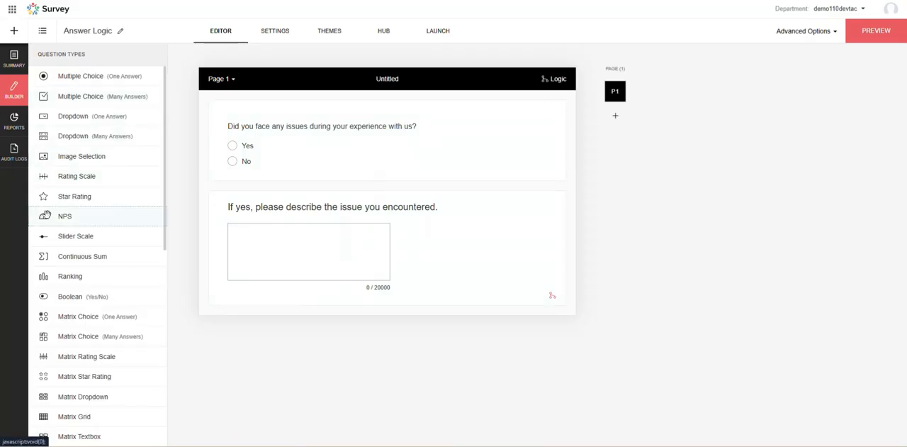
scroll(140, 281, down, 4)
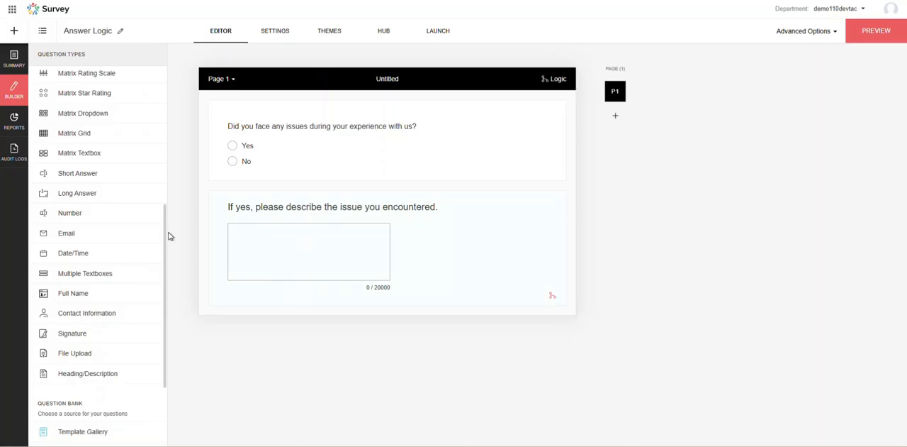
scroll(156, 236, up, 2)
scroll(112, 151, up, 2)
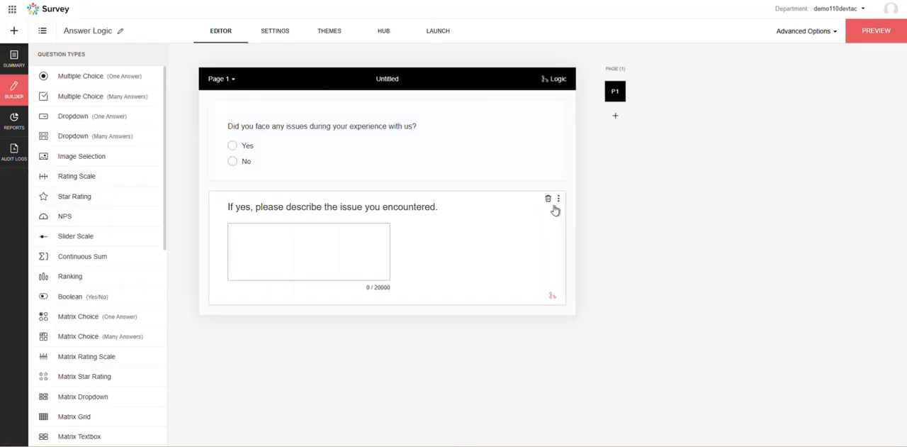
Reopen the Answer Logic survey in the builder and delete the long-answer question asking respondents to describe the issue.
click(558, 199)
click(505, 206)
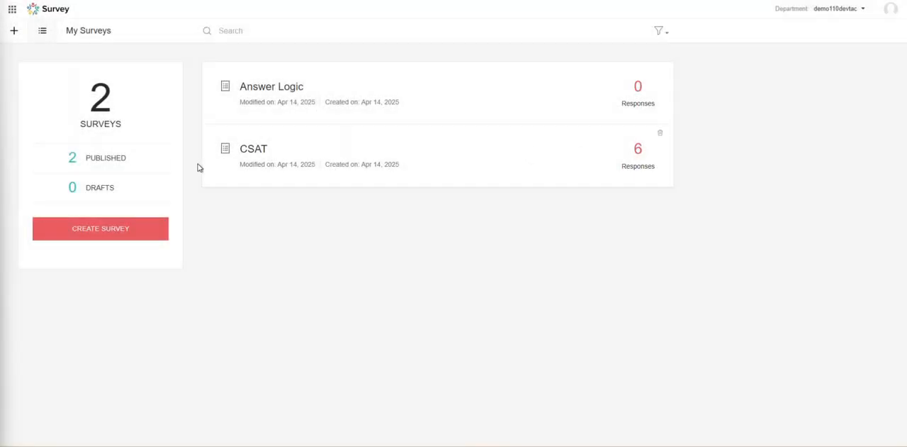
click(281, 94)
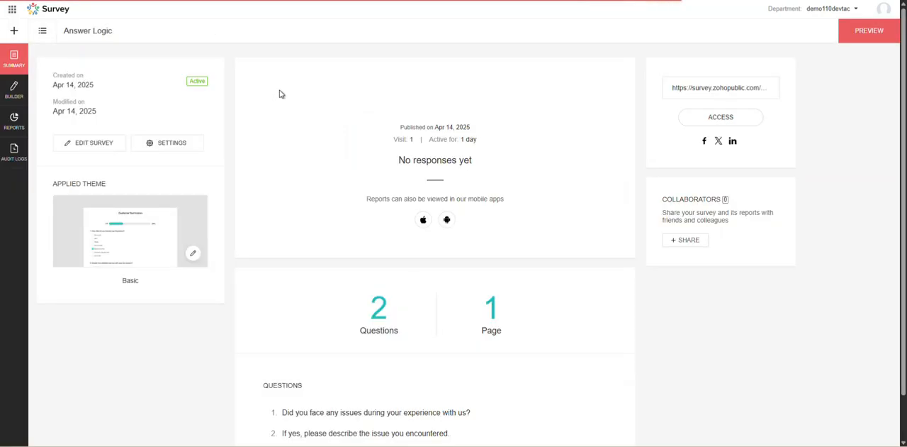
click(13, 88)
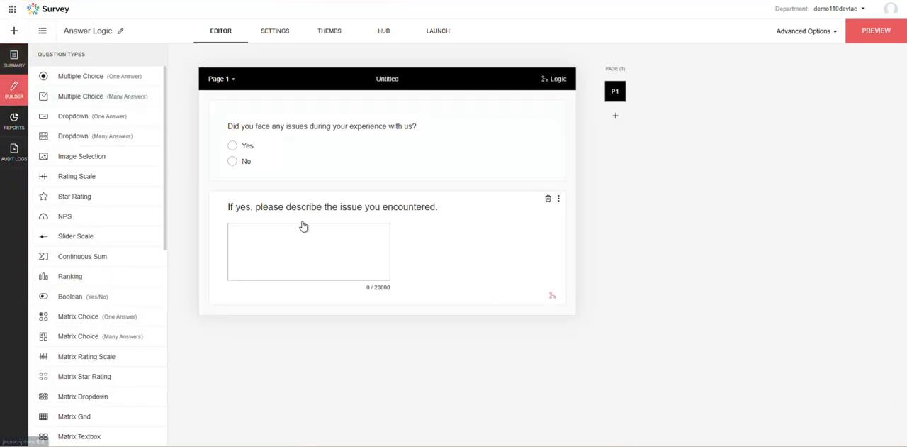
click(548, 199)
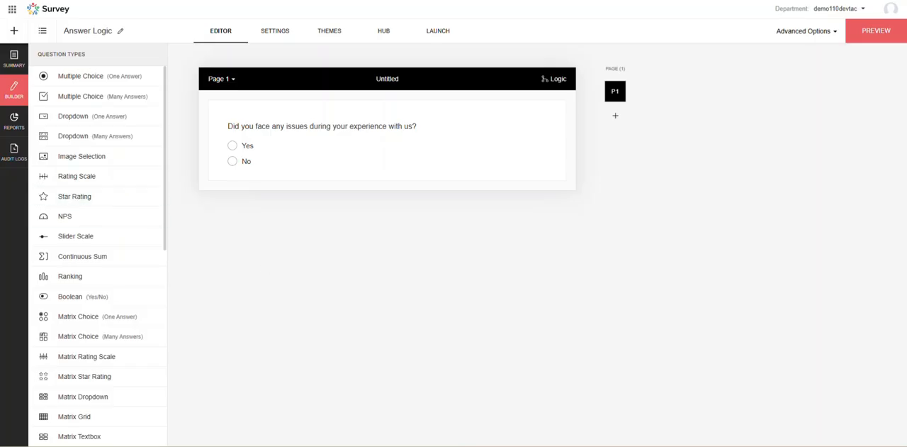
Add a Multiple Choice (One Answer) question titled "Answer Display Logic" with choices 1 to 6 below the issues question, and save it.
drag(103, 84, 301, 206)
click(552, 114)
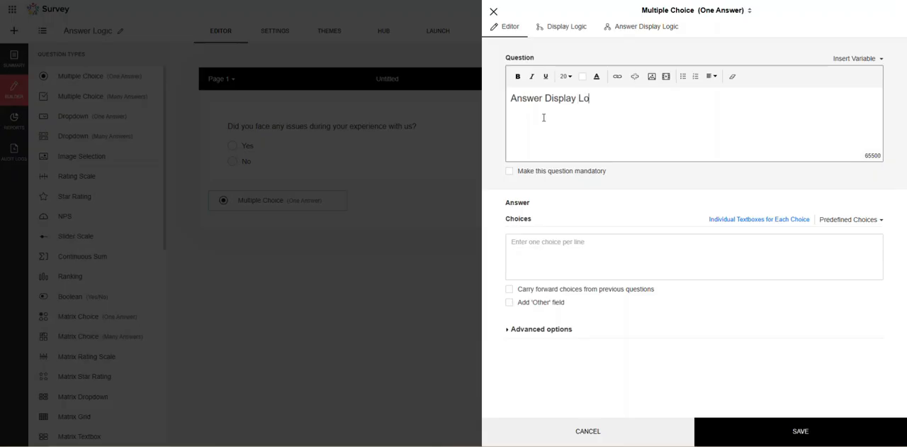
click(620, 253)
text(1 2 3 4 5)
key(Return)
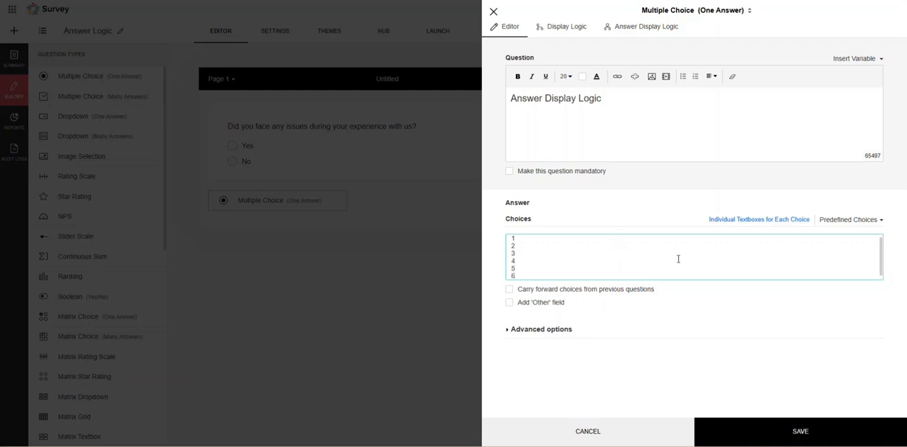
click(804, 427)
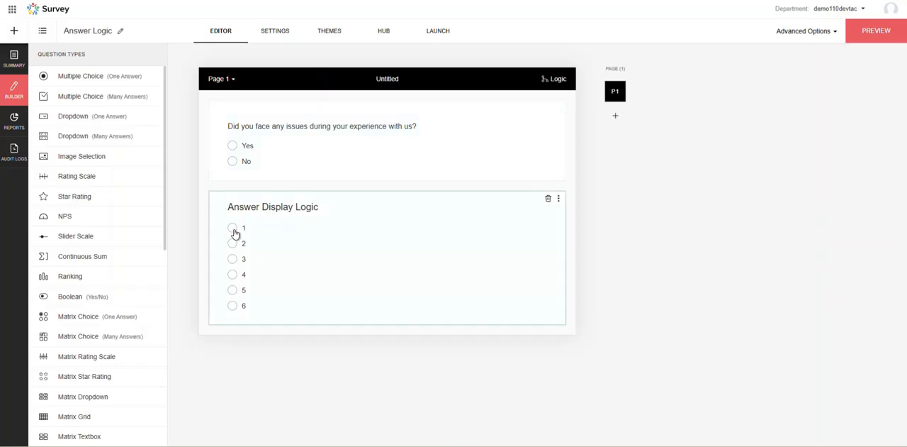
Add the lines "Yes - 1,3,5" and "No - 2, 4, 6" to the Answer Display Logic question's text and save it.
click(234, 256)
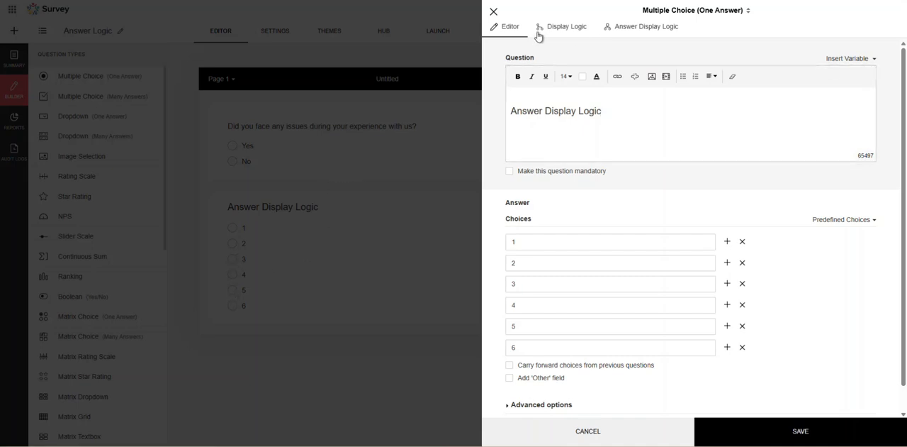
click(493, 11)
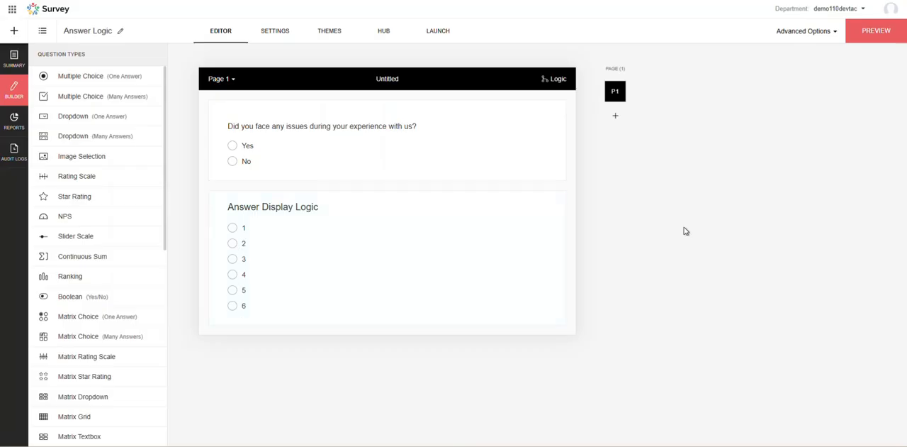
click(457, 206)
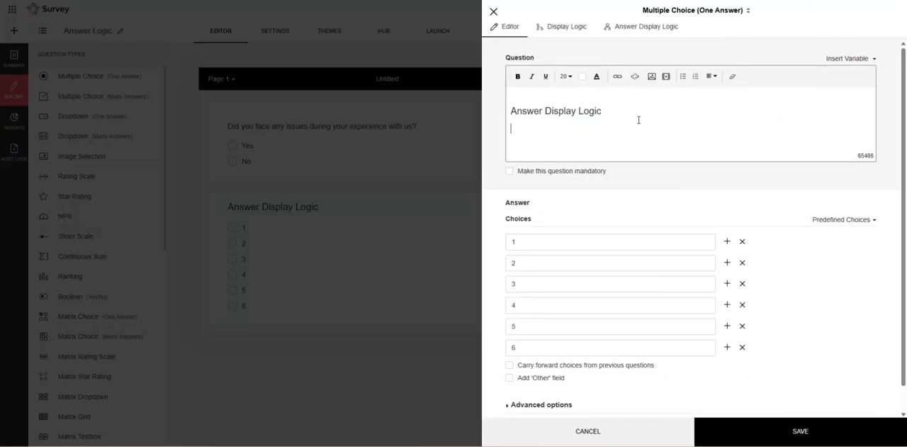
key(BackSpace)
text(TY)
key(Return)
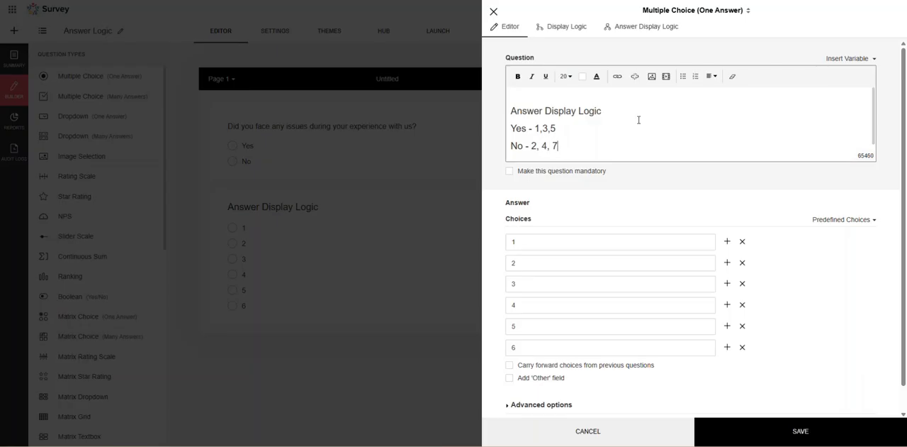
click(806, 431)
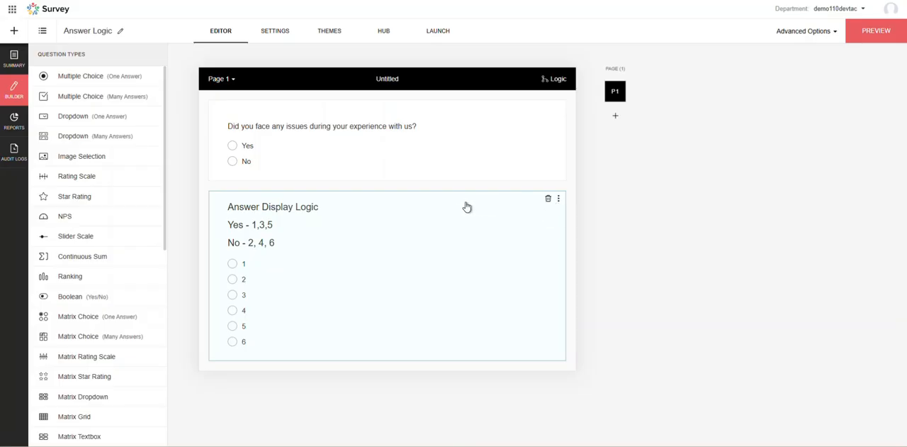
Edit the Answer Display Logic question's text so the Yes line is spaced as "Yes - 1, 3, 5".
click(356, 217)
click(572, 144)
click(539, 129)
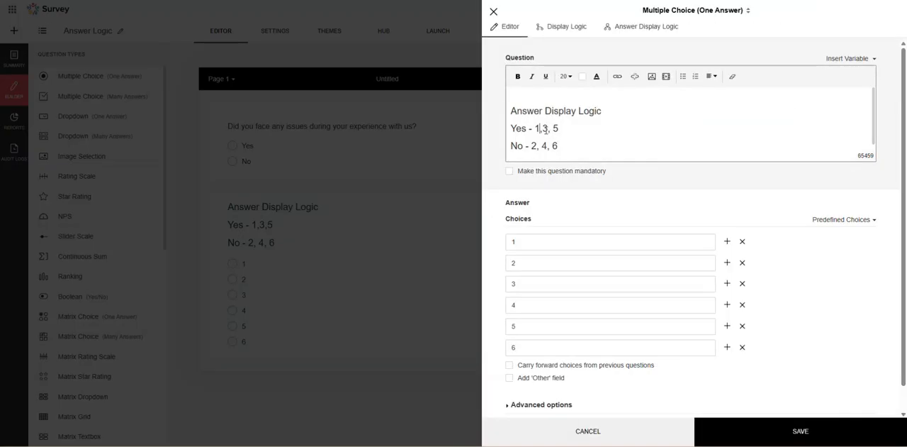
Add answer display logic that shows choices 1, 3 and 5 only if the issues question is equal to Yes.
click(634, 32)
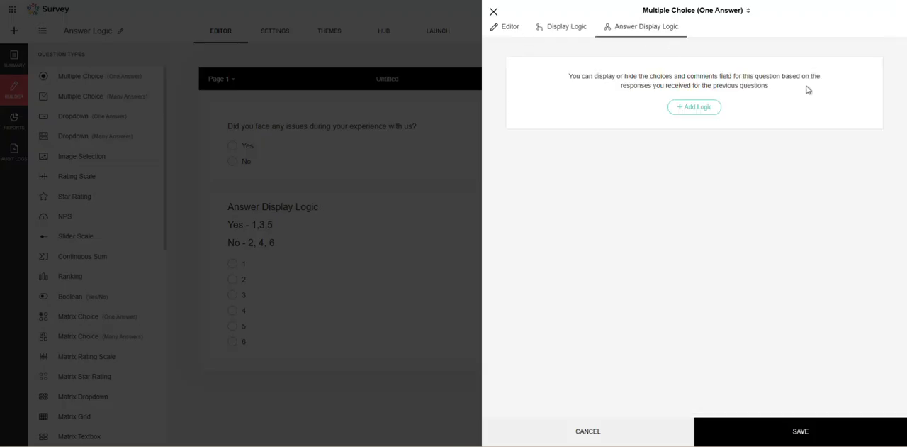
click(692, 109)
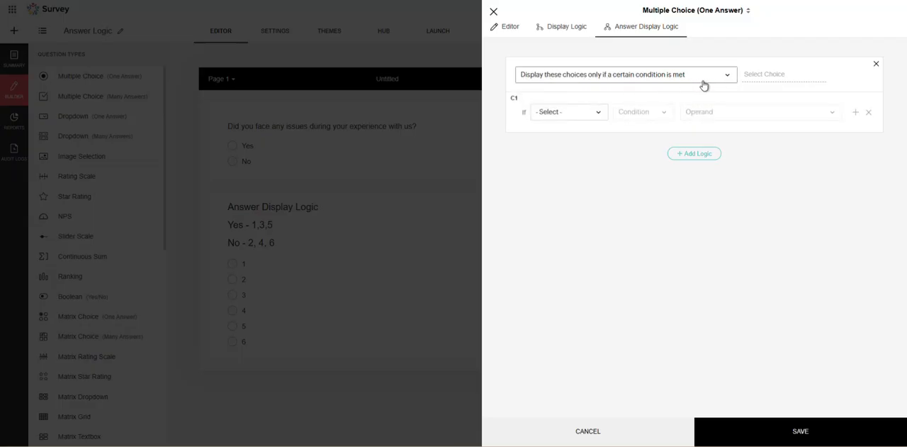
click(773, 75)
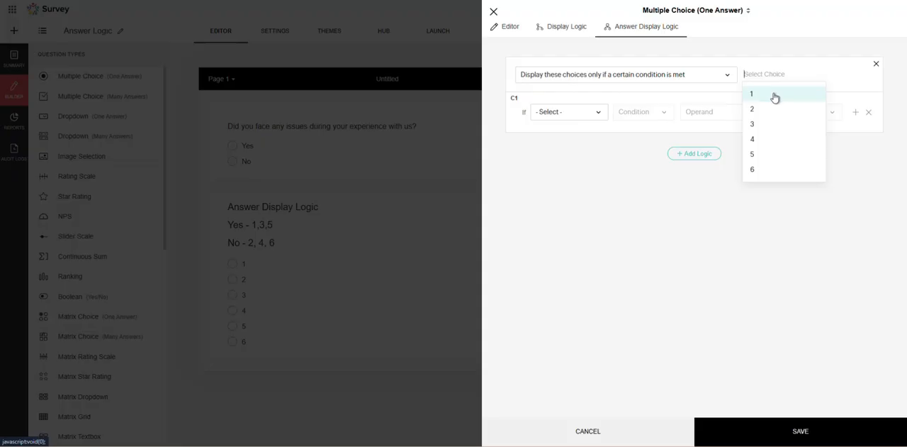
click(775, 96)
click(780, 108)
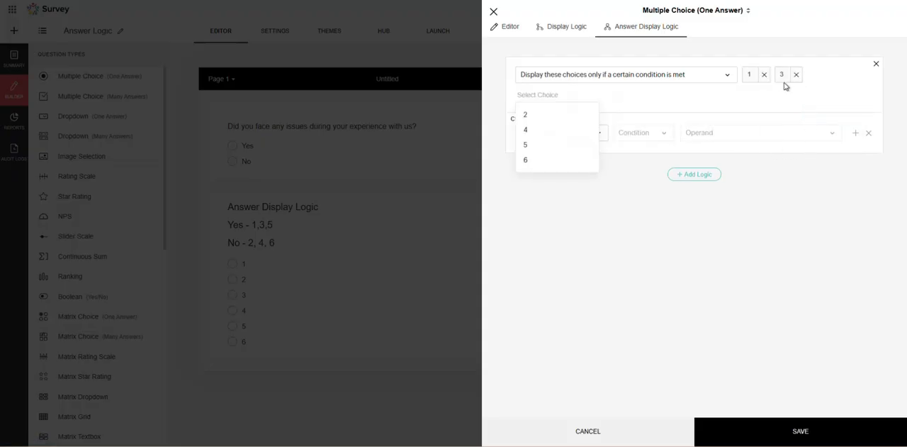
click(538, 145)
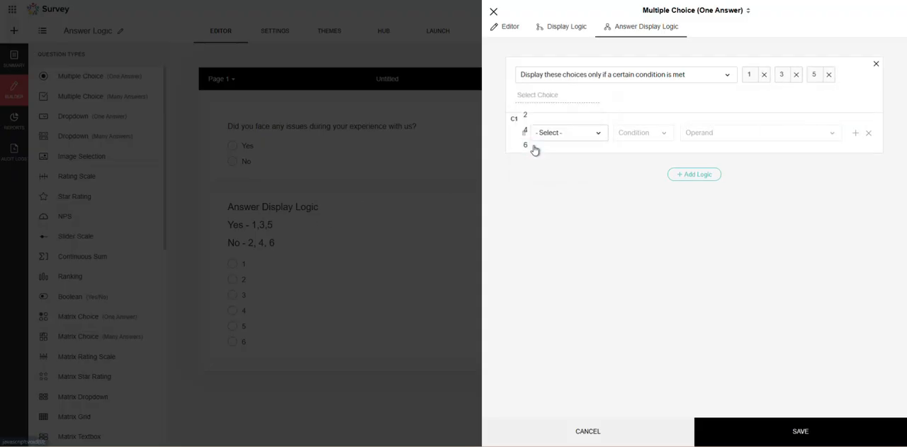
click(570, 134)
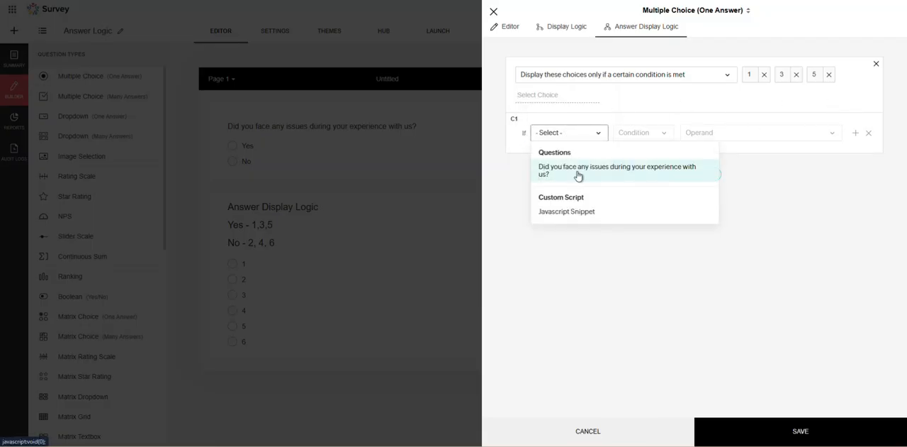
click(581, 175)
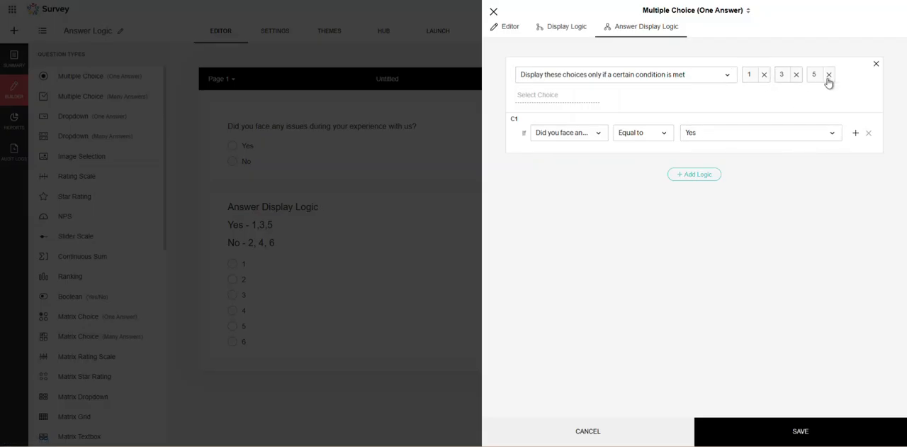
Add a second answer logic that shows choices 2, 4 and 6 only if the issues question is equal to No, and save.
click(694, 174)
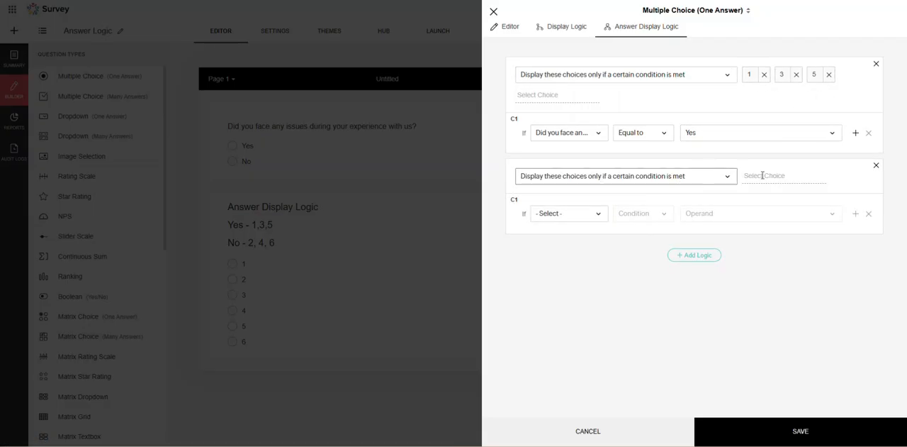
click(745, 175)
click(749, 198)
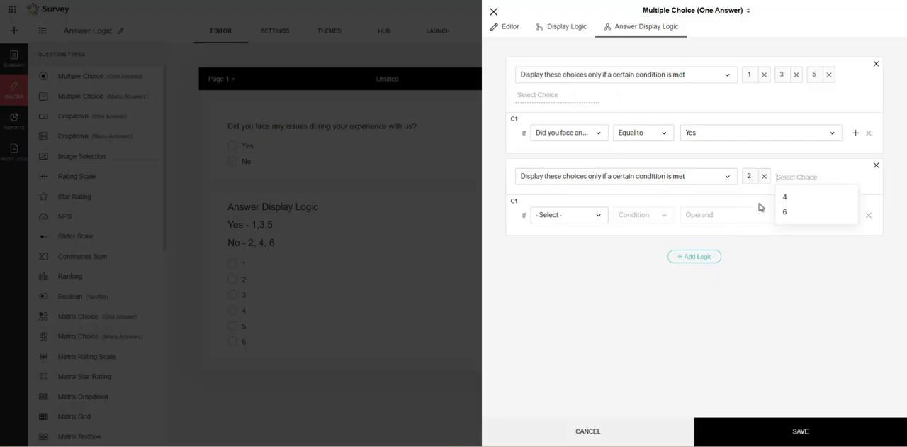
click(795, 199)
click(579, 214)
click(578, 240)
click(571, 269)
click(699, 237)
click(713, 275)
click(787, 439)
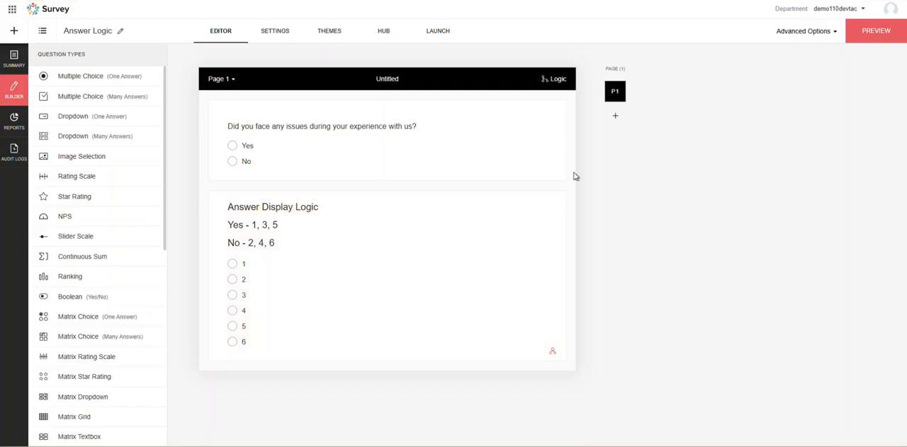
Open the live Answer Logic form, test the answer display logic with Yes and No, and return to the survey editor.
click(439, 31)
click(492, 126)
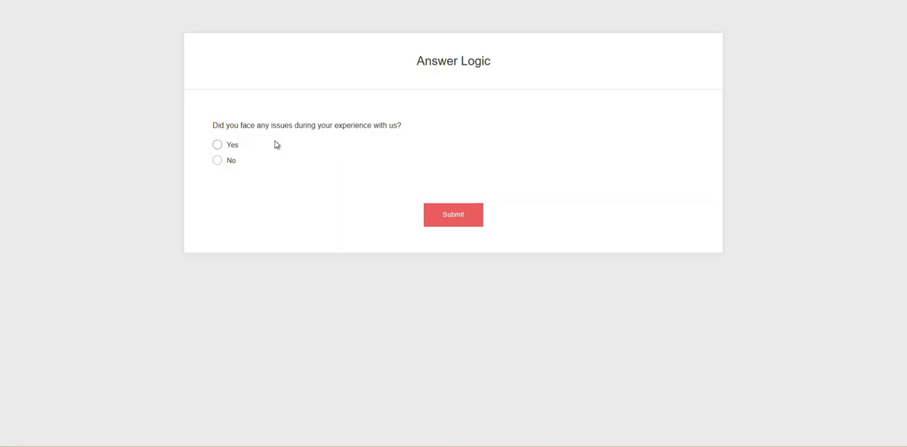
click(218, 144)
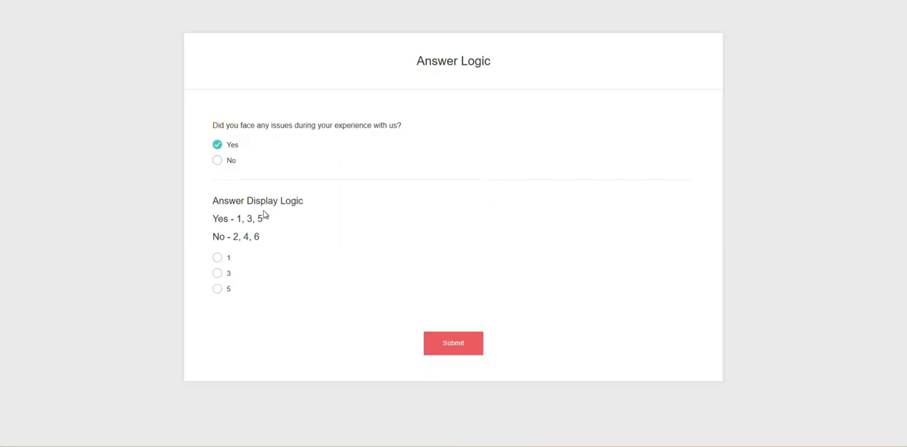
drag(225, 221, 264, 231)
click(218, 164)
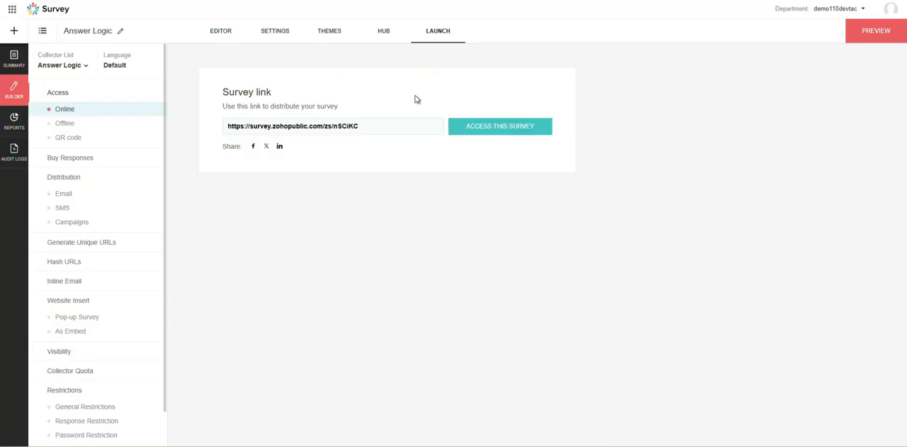
click(211, 30)
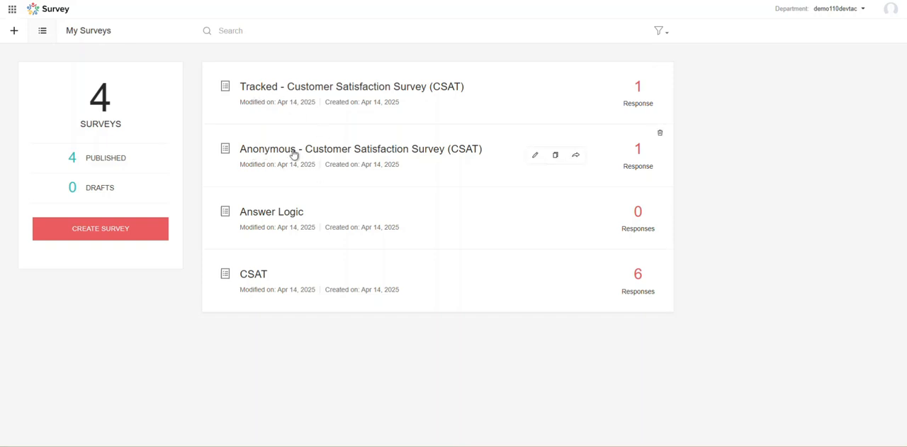
Open the "Tracked - Customer Satisfaction Survey (CSAT)" survey in the builder.
click(348, 94)
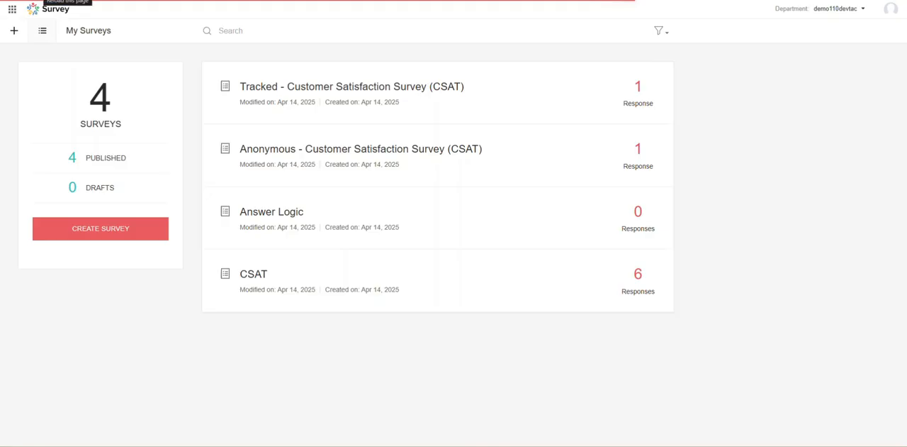
click(270, 90)
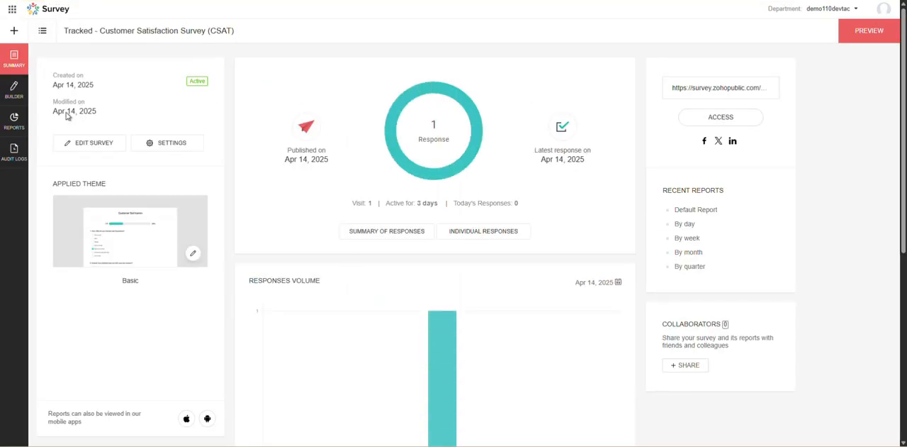
click(15, 91)
Add a Full Name question with First Name and Last Name fields at the start of page 1 and save it.
scroll(134, 135, down, 5)
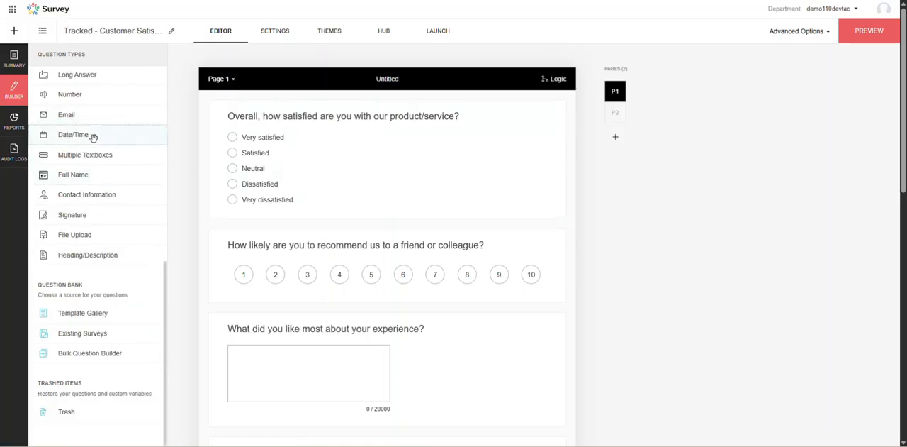
scroll(91, 170, up, 1)
drag(83, 221, 323, 112)
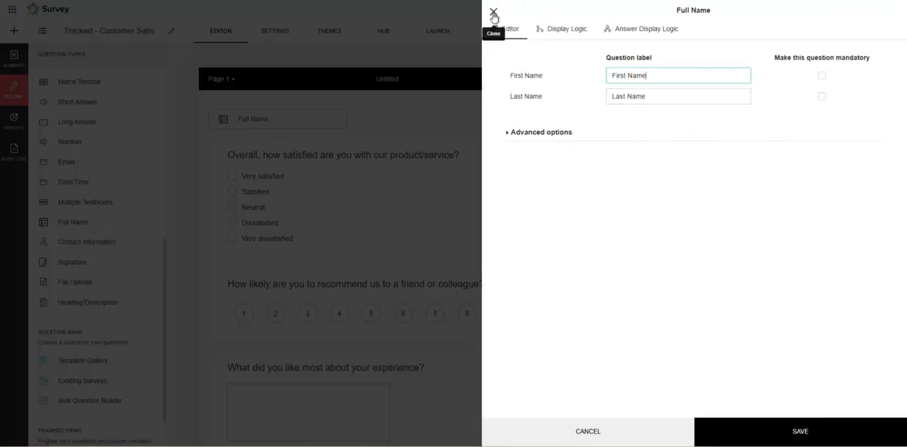
click(760, 430)
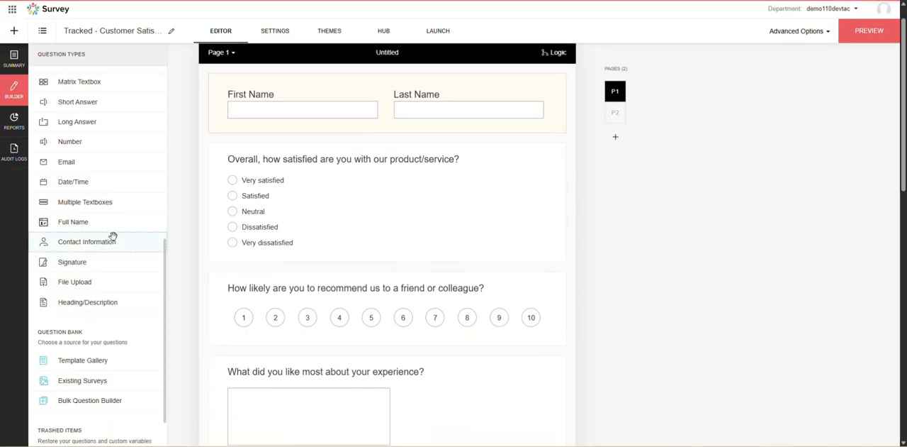
Add an Email question titled "Email" directly below the name question and save it.
drag(88, 162, 284, 144)
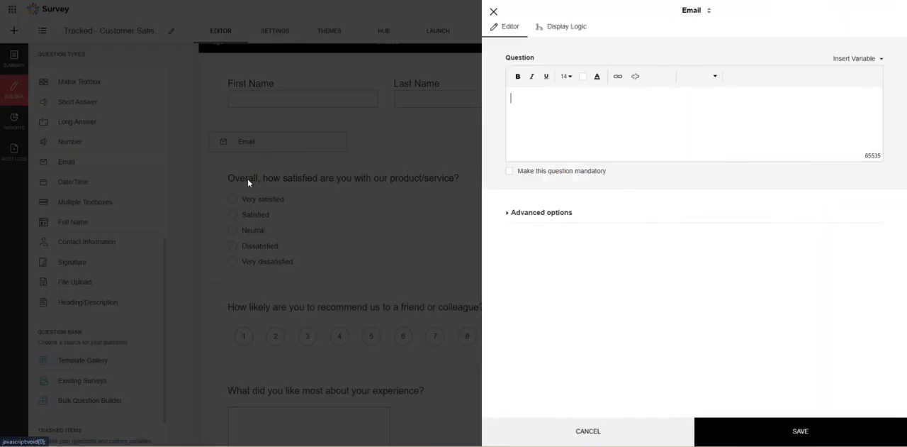
click(784, 436)
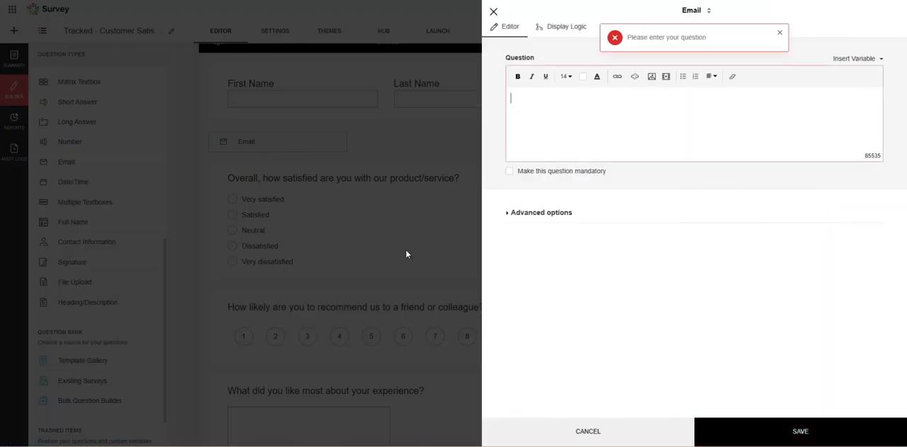
text(Email)
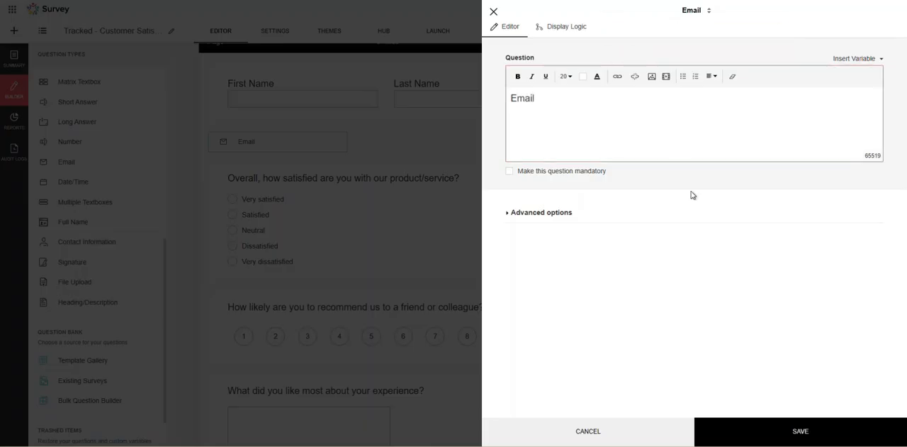
click(786, 427)
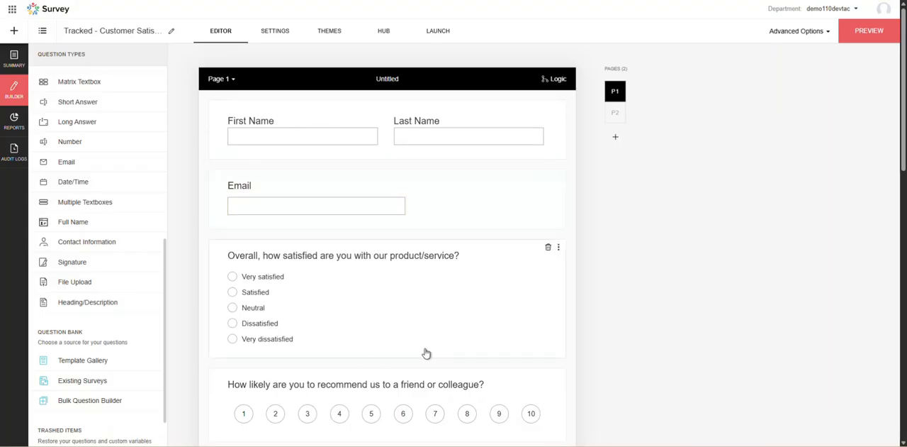
Delete the Full Name and Email questions from page 1 of the tracked survey.
scroll(426, 353, down, 2)
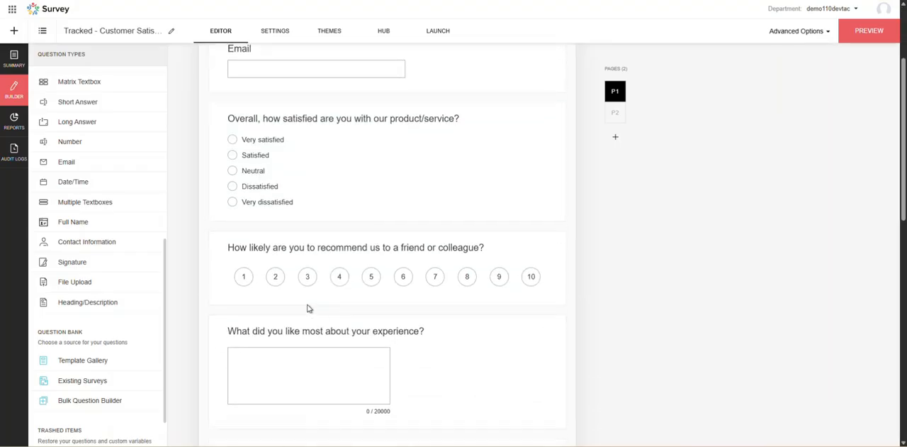
scroll(309, 308, up, 2)
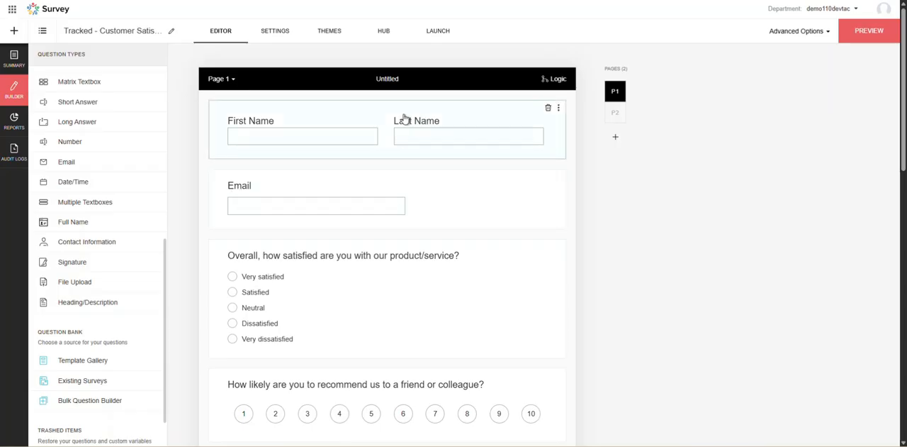
click(548, 108)
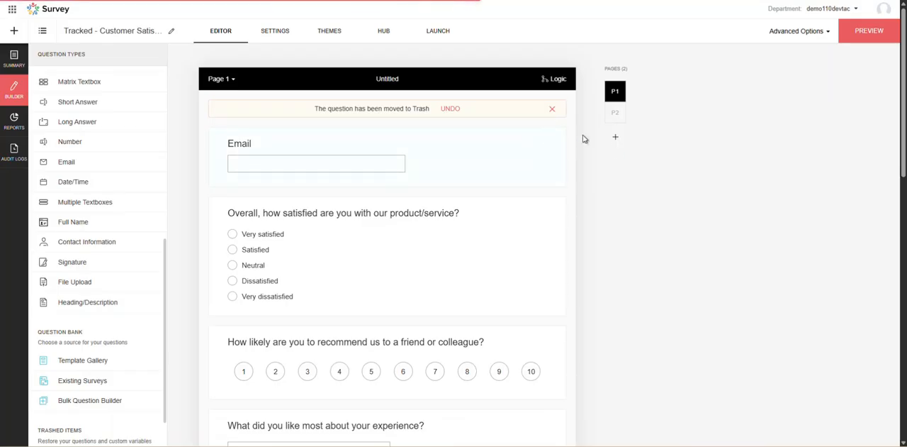
In the launch general restrictions, enable collecting IP address, user agent, email and contact variables, and geolocation, and save.
click(438, 32)
scroll(115, 281, down, 1)
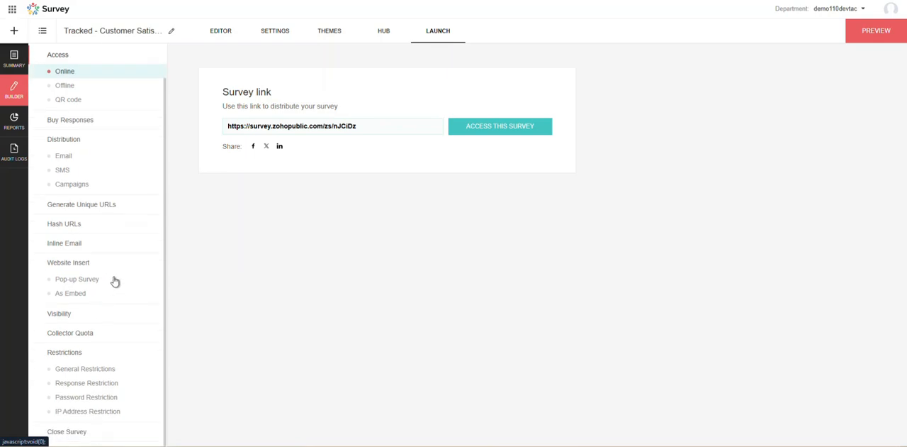
click(77, 371)
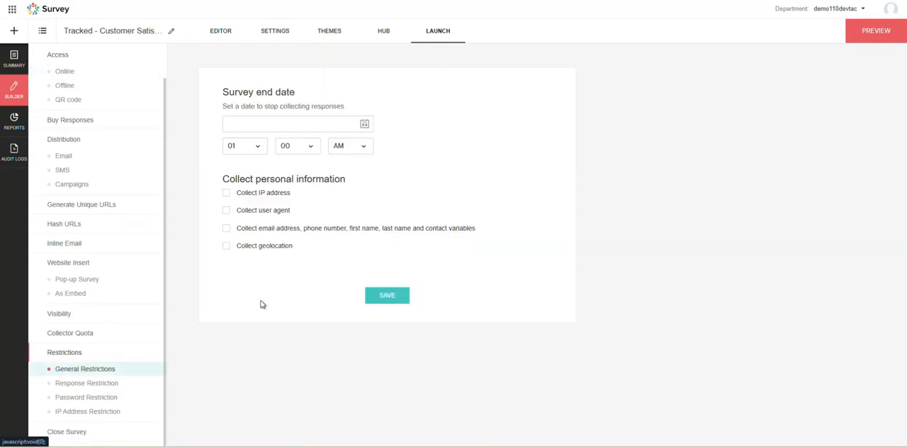
click(237, 229)
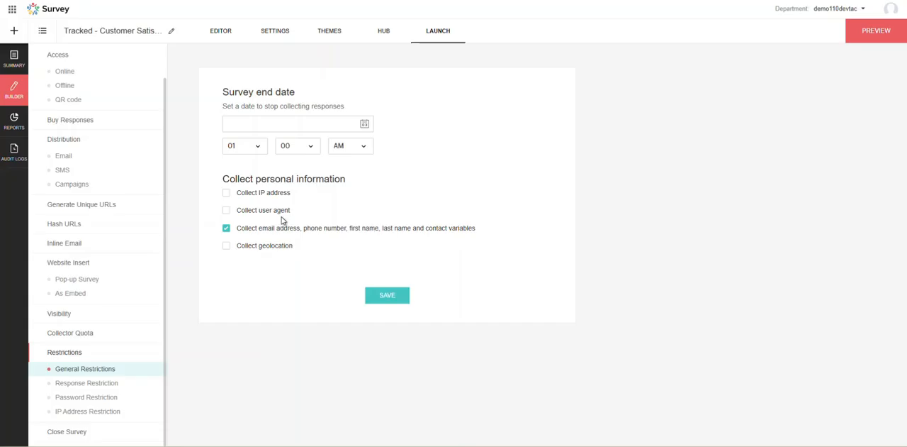
click(247, 193)
click(252, 247)
click(384, 296)
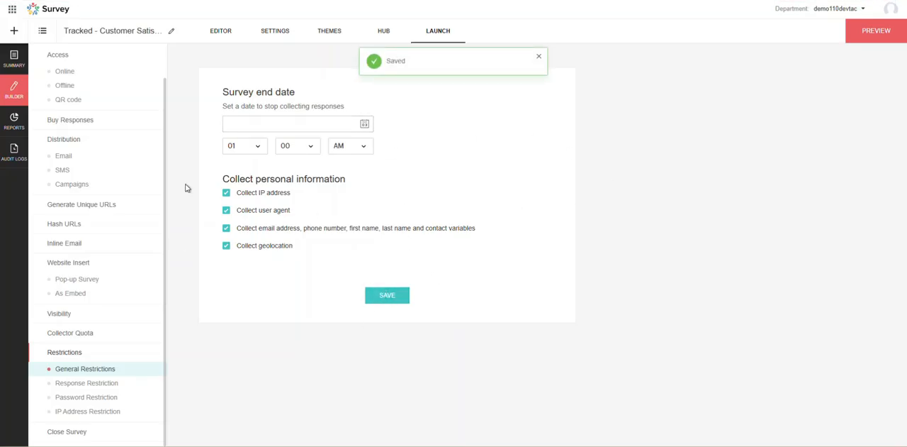
click(384, 33)
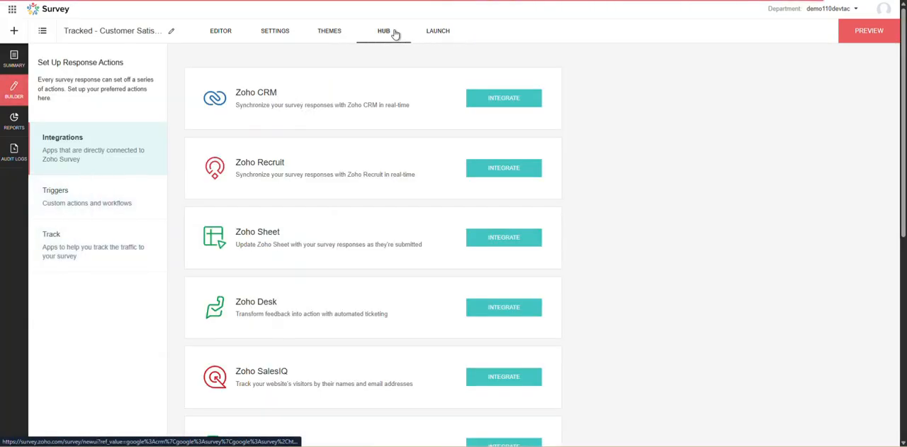
click(442, 34)
click(216, 35)
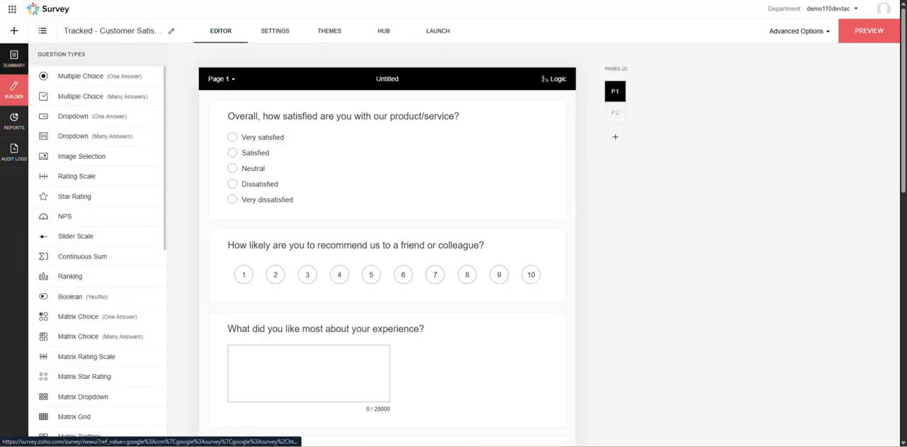
Open the tracked survey's individual responses and examine the response details and the respondent's email address variable.
click(14, 58)
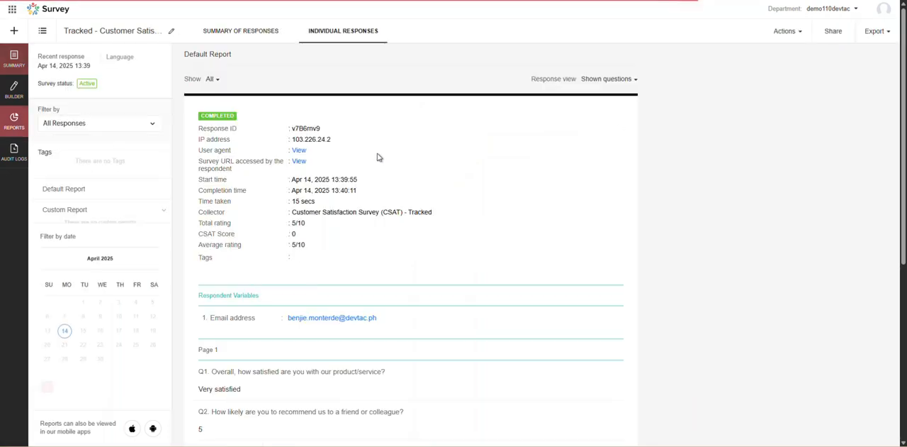
scroll(329, 273, down, 1)
drag(213, 272, 247, 273)
click(241, 273)
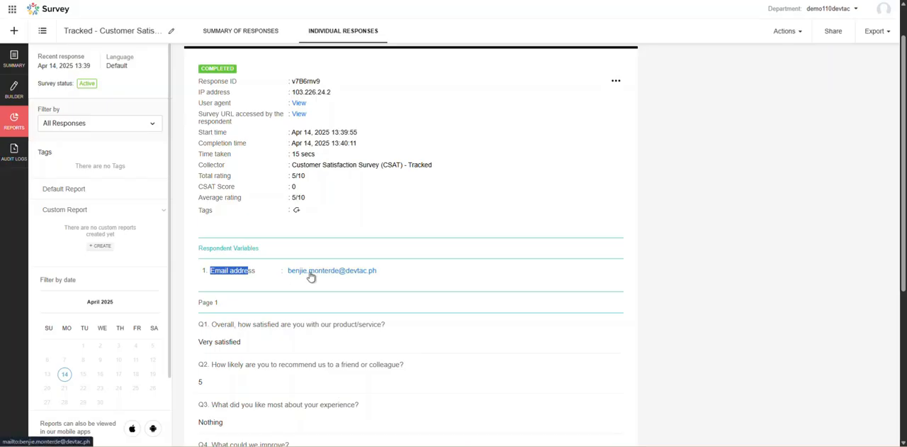
scroll(377, 253, up, 1)
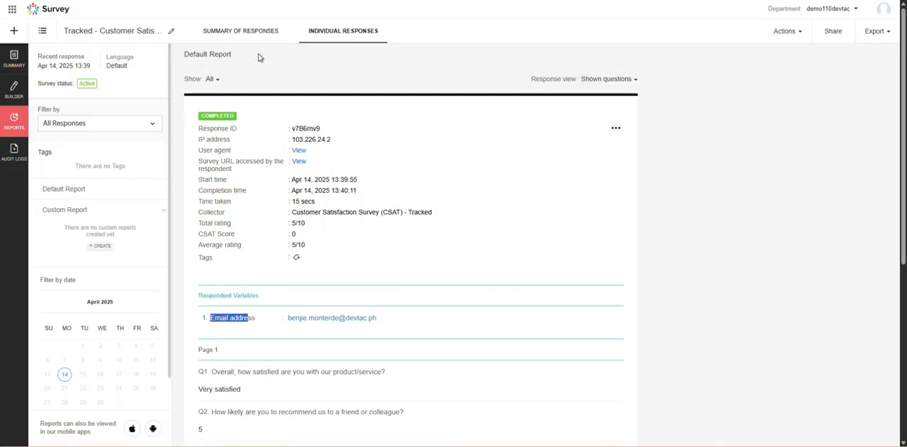
scroll(266, 135, down, 5)
scroll(268, 135, up, 5)
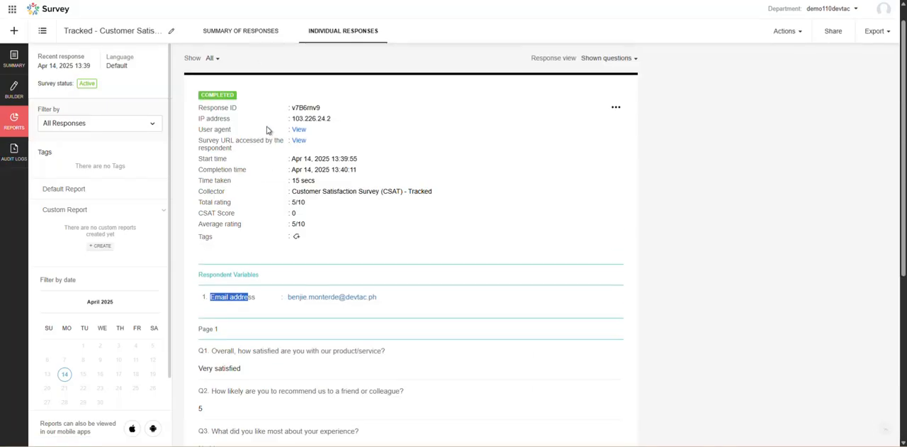
Open the tracked survey's summary of responses and view the individual response recorded under the Email address variable.
click(241, 31)
scroll(418, 237, down, 6)
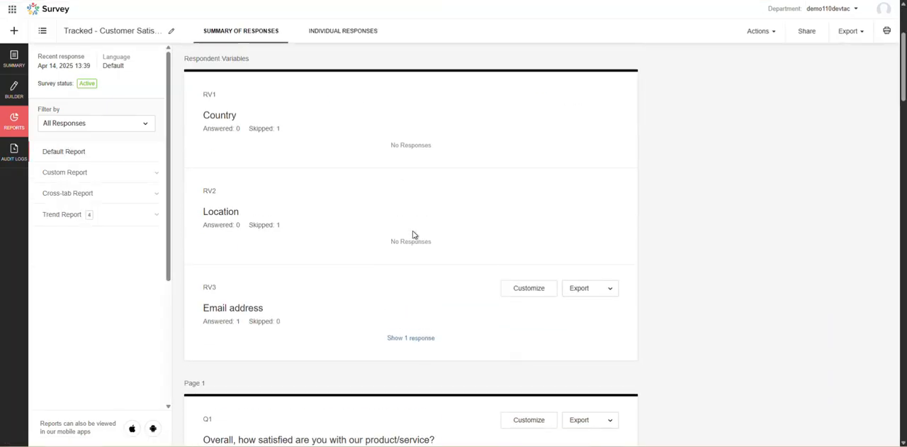
scroll(416, 231, down, 2)
scroll(405, 199, up, 1)
click(410, 122)
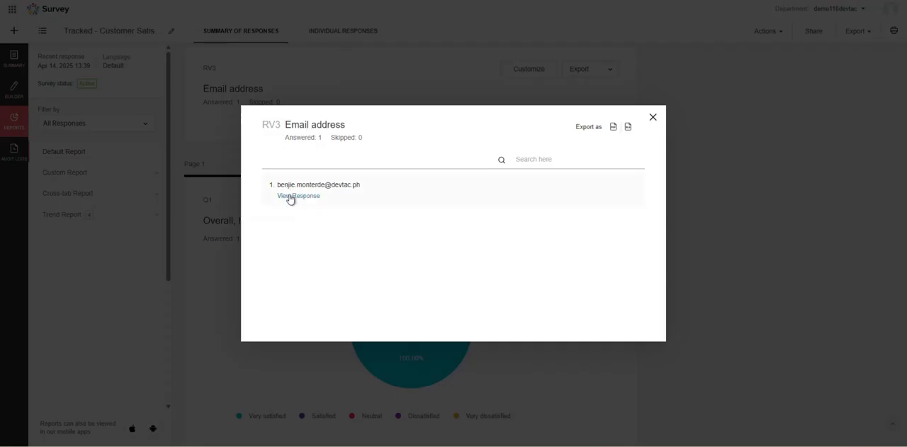
click(296, 198)
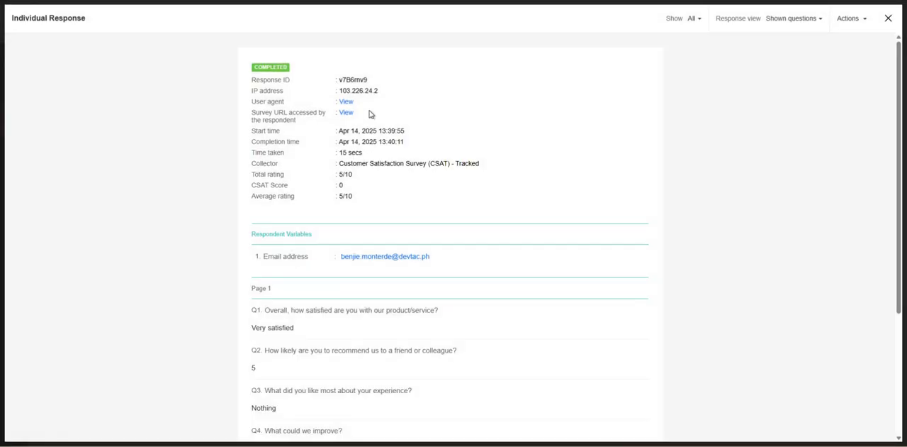
Examine the respondent's answers on both pages of the tracked response, and close the response and email address views.
scroll(324, 180, down, 2)
scroll(306, 226, down, 2)
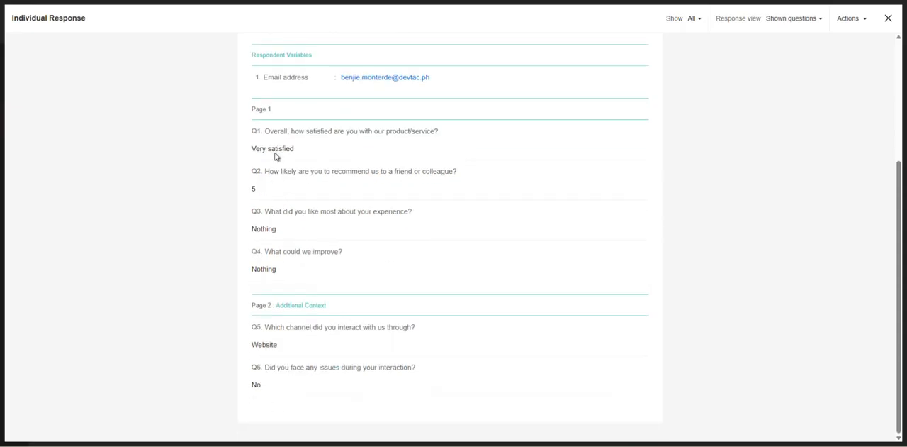
drag(265, 133, 345, 262)
click(345, 261)
drag(272, 386, 264, 134)
click(287, 157)
scroll(317, 151, up, 3)
click(888, 18)
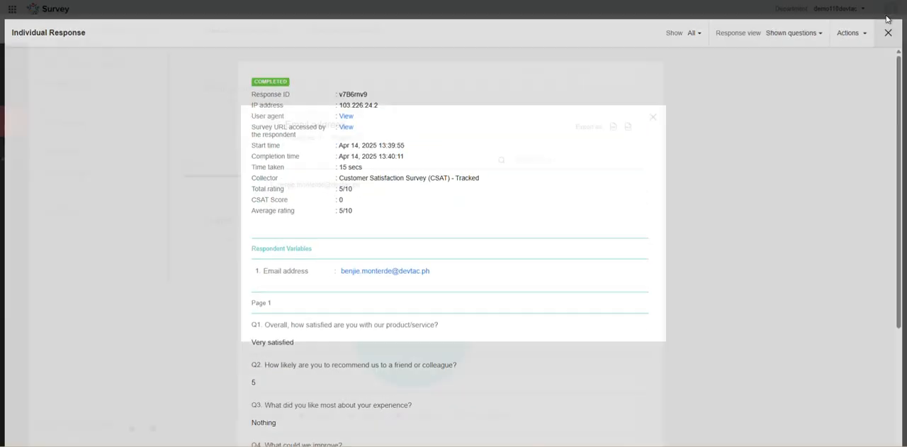
click(649, 117)
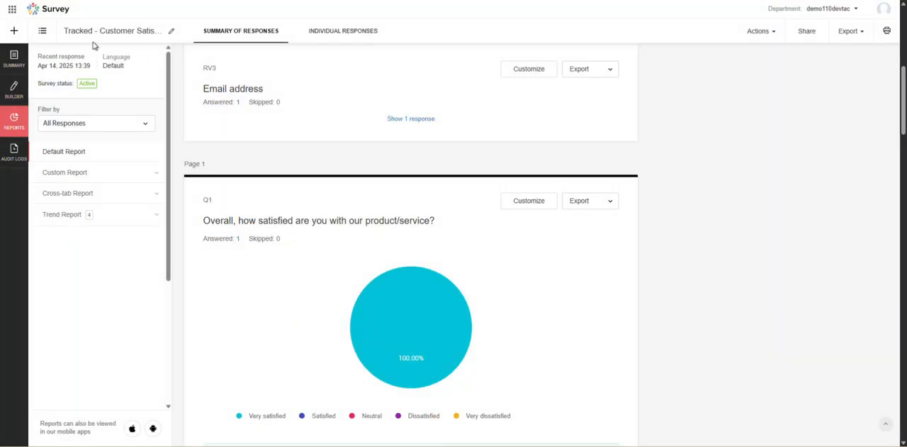
Open the "Anonymous - Customer Satisfaction Survey (CSAT)" survey's summary of responses and examine its email address variable and question results.
click(43, 32)
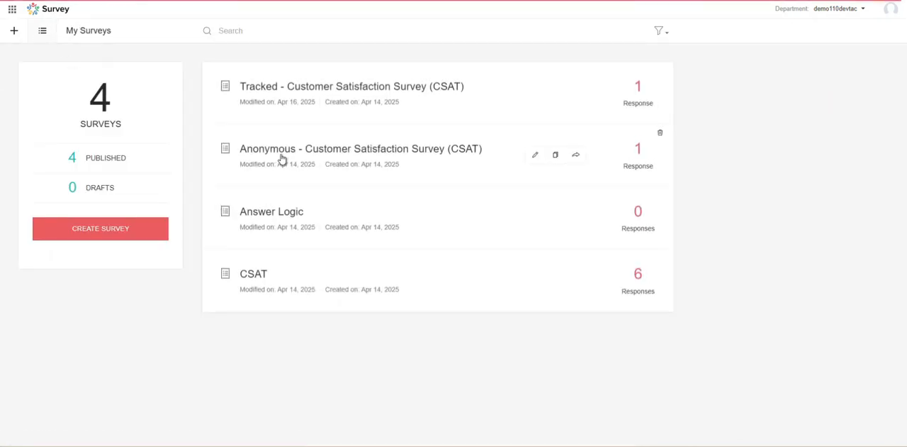
click(289, 156)
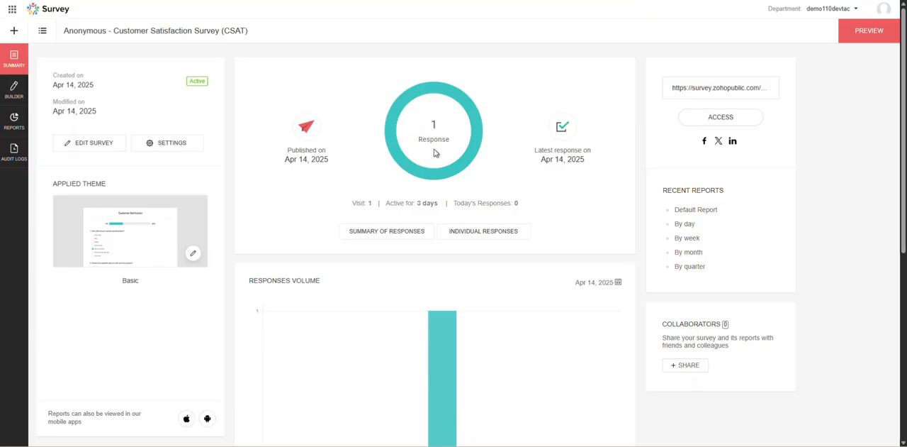
click(394, 236)
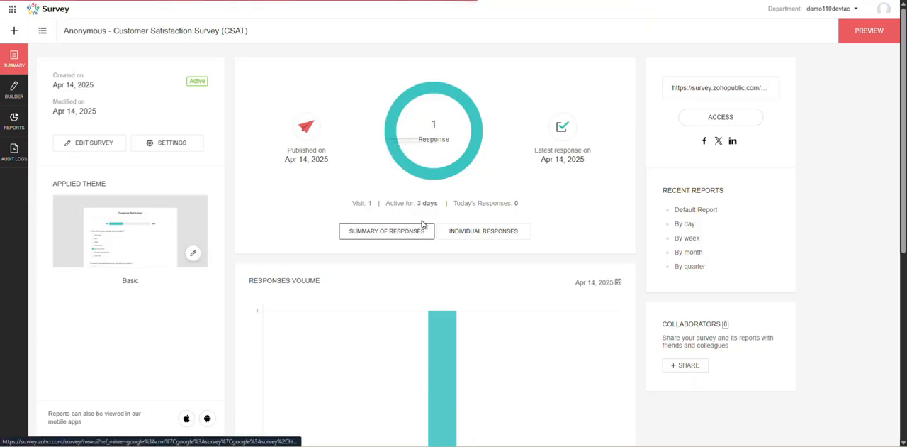
scroll(414, 223, down, 3)
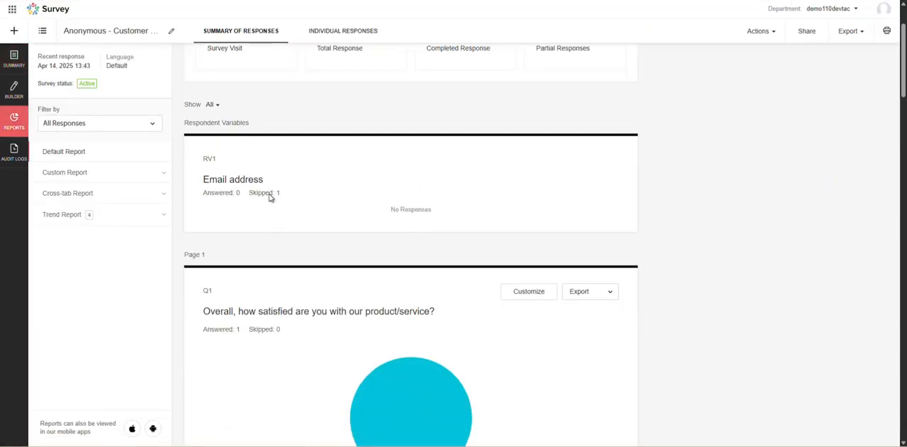
scroll(270, 198, down, 10)
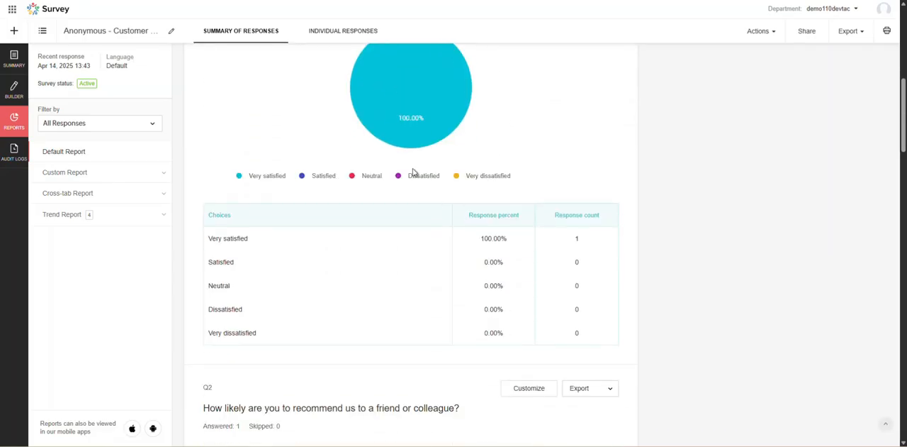
scroll(408, 180, down, 8)
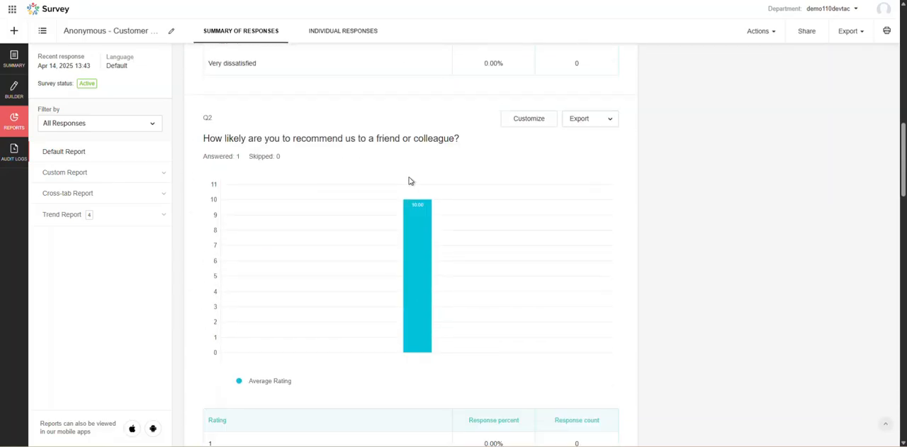
scroll(409, 180, down, 15)
scroll(408, 180, down, 2)
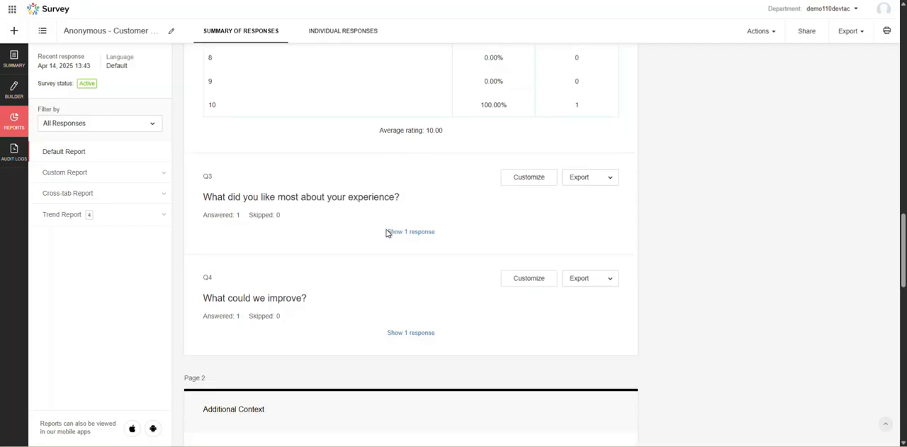
scroll(409, 204, up, 12)
scroll(408, 202, up, 7)
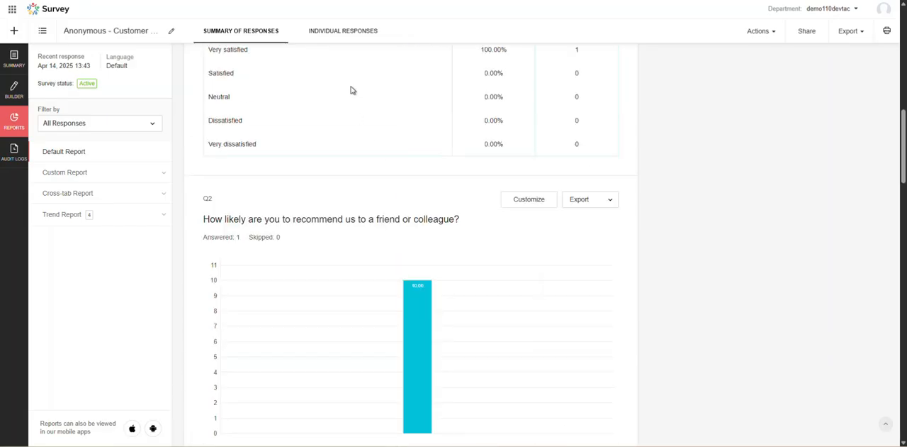
Open the anonymous survey's individual responses and examine the collected response details and answers.
click(351, 34)
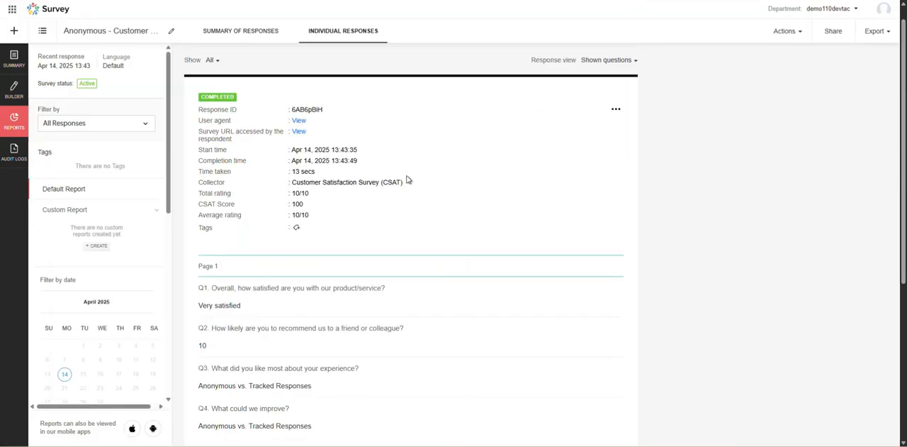
scroll(270, 227, down, 2)
scroll(361, 196, down, 5)
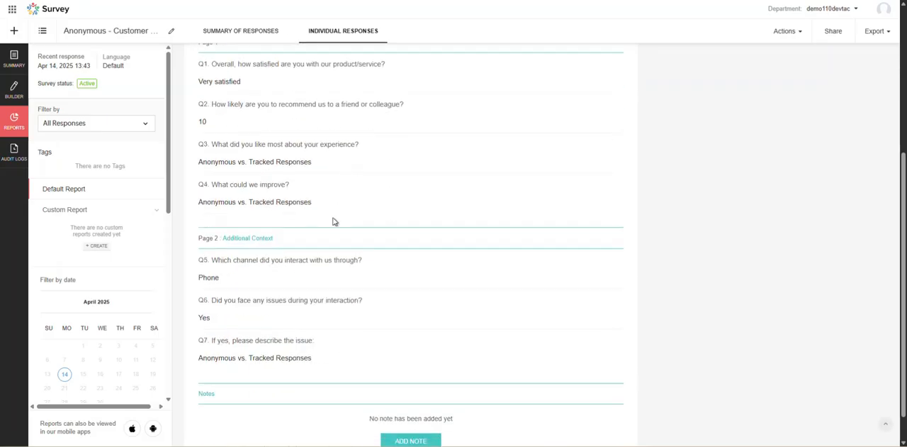
Review the anonymous response's collected metadata, ratings and question answers in the individual responses report.
scroll(377, 280, up, 8)
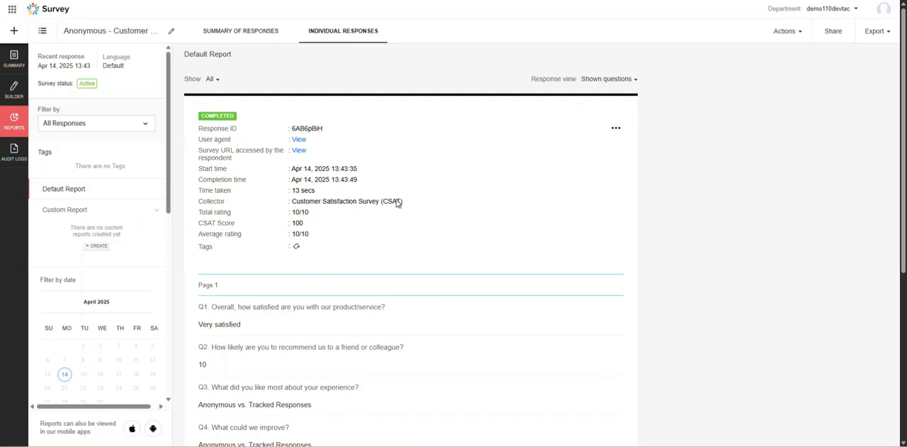
scroll(269, 323, down, 4)
drag(208, 118, 305, 209)
click(356, 307)
scroll(338, 292, up, 4)
Return to the anonymous survey's summary of responses, review the email address variable, and expand the custom report section.
click(241, 31)
scroll(375, 162, up, 10)
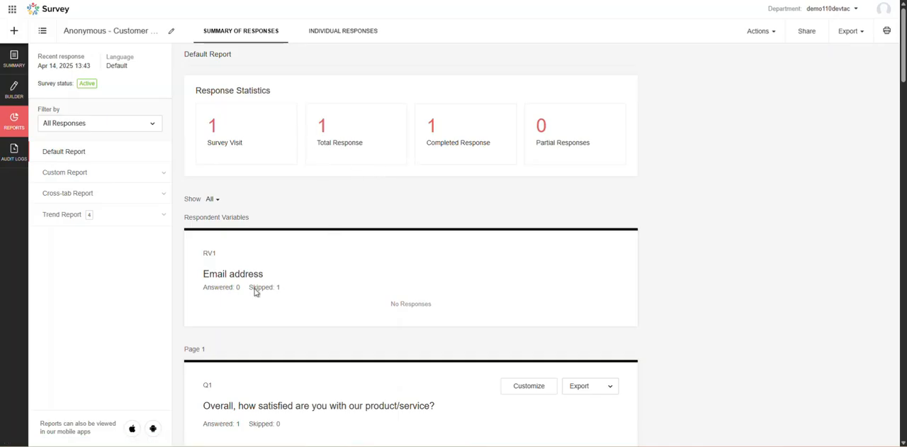
scroll(256, 291, down, 3)
scroll(436, 263, up, 3)
click(89, 173)
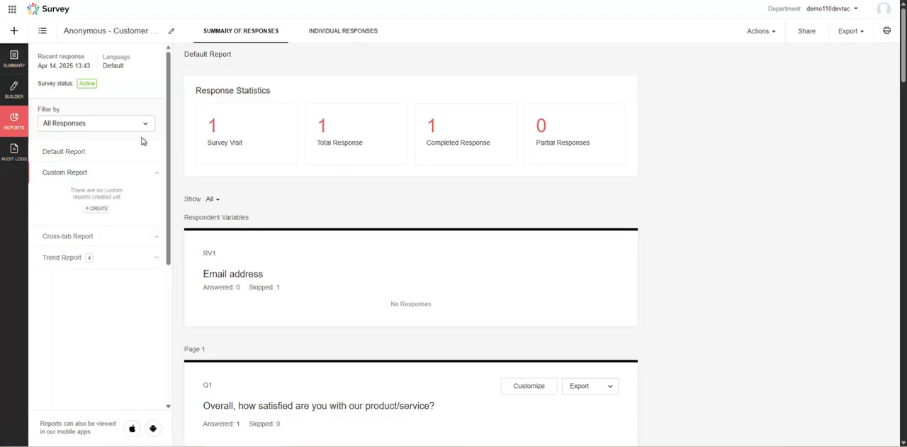
Open the anonymous survey's audit logs, examine the response collected from an anonymous user, and close it.
click(16, 158)
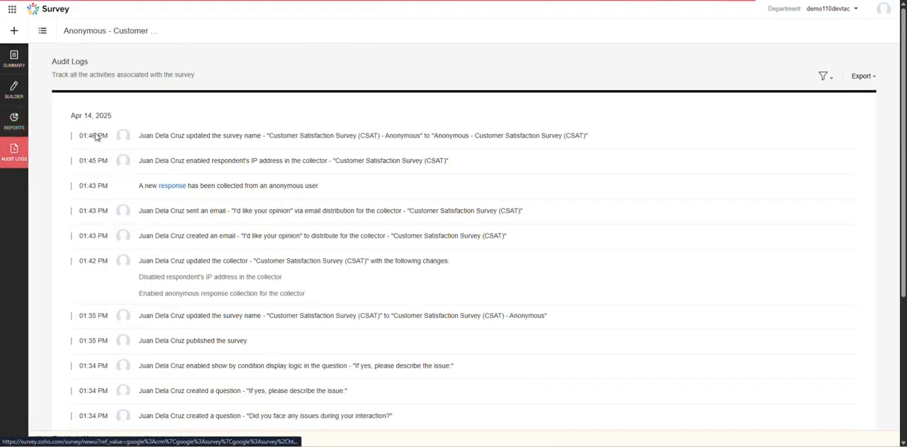
click(172, 188)
scroll(448, 194, down, 3)
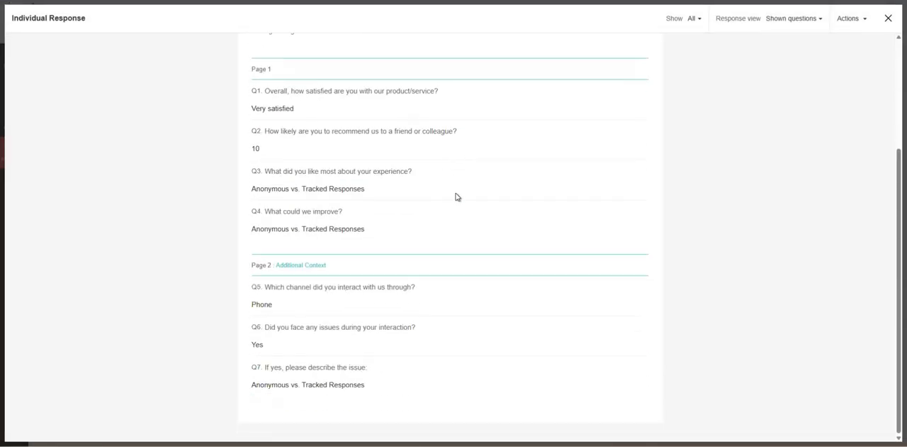
scroll(369, 198, up, 3)
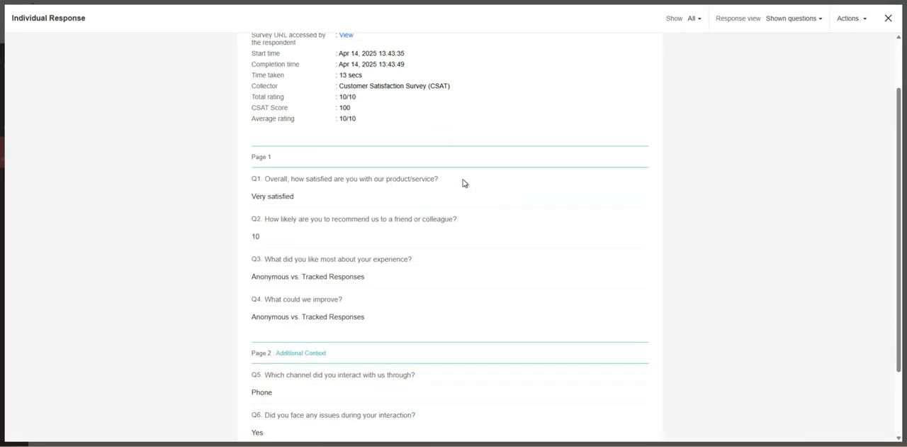
click(824, 22)
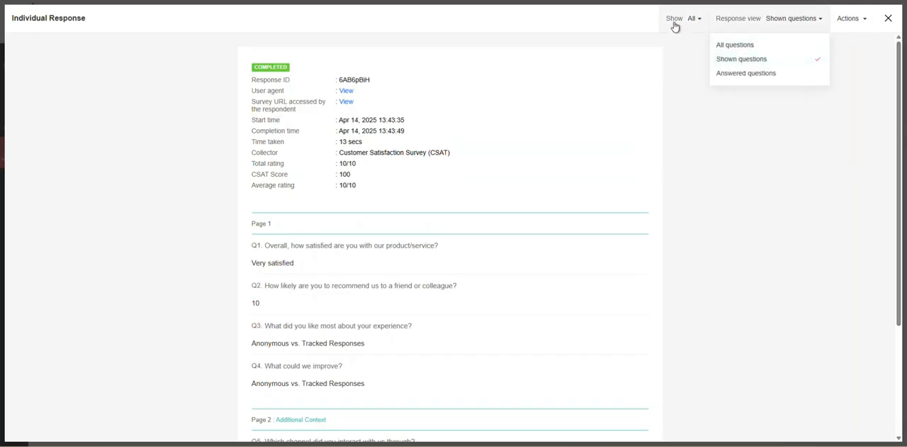
click(696, 19)
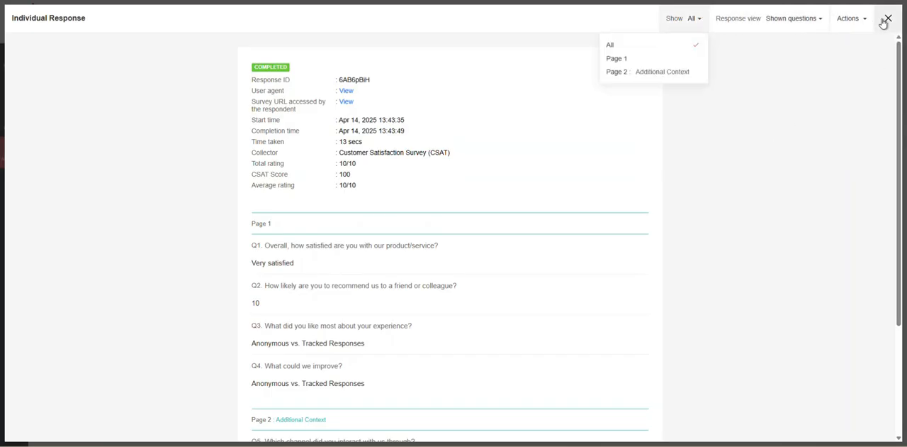
click(887, 19)
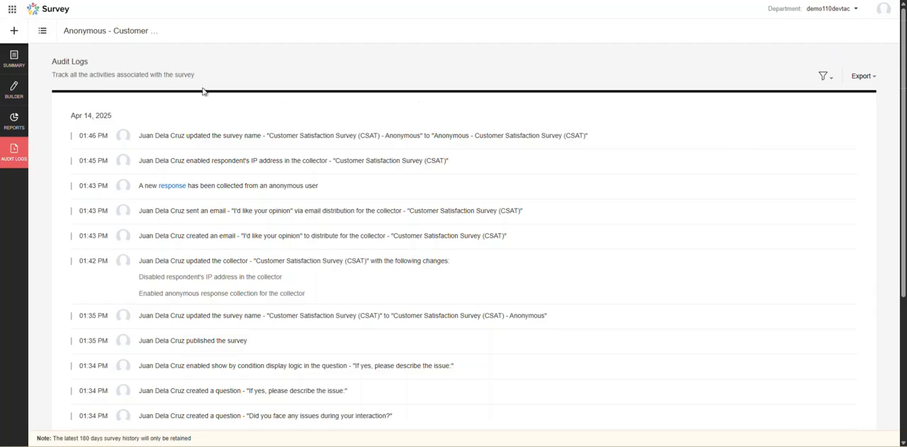
Open the anonymous survey's general launch restrictions and save them with every personal information collection option disabled.
click(14, 59)
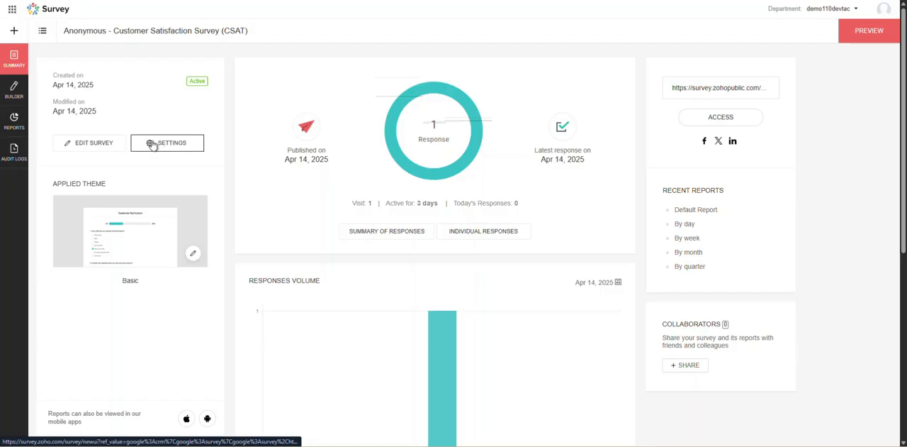
click(106, 142)
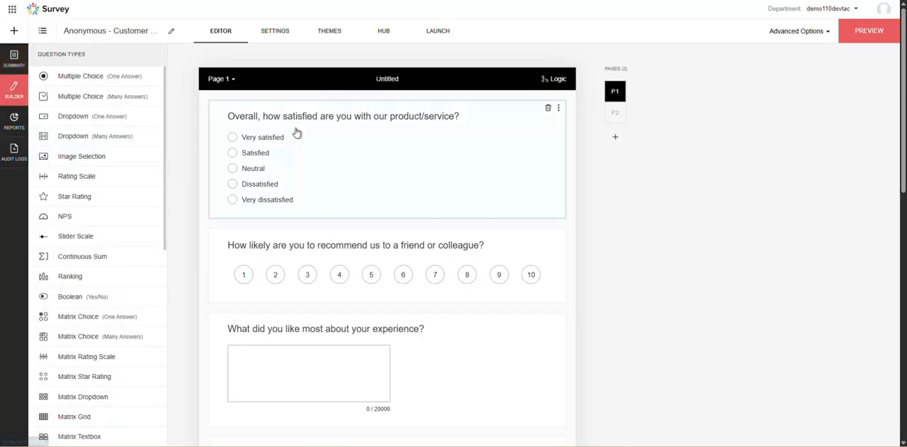
click(441, 35)
scroll(160, 333, down, 1)
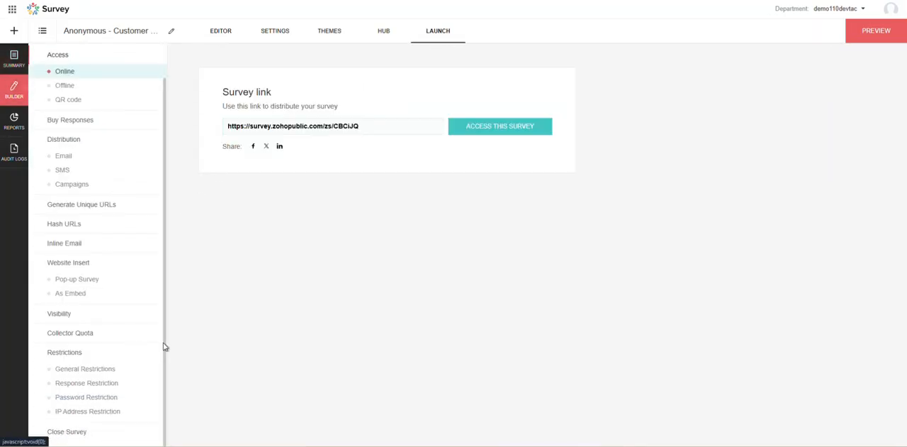
click(73, 351)
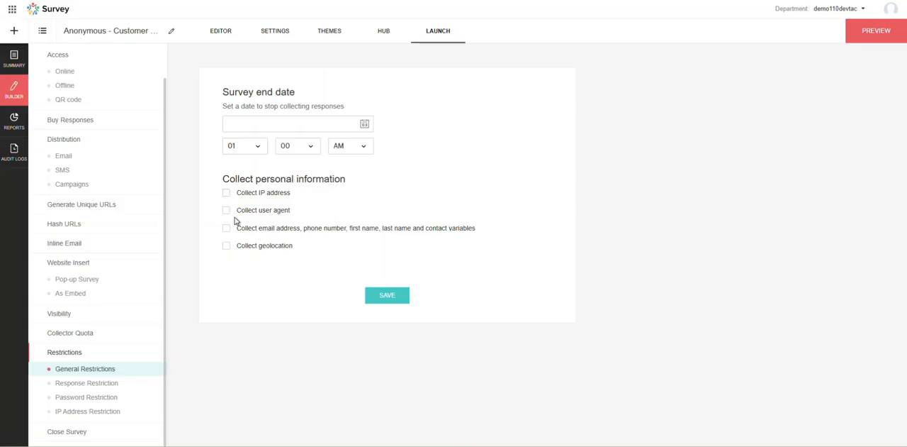
click(395, 298)
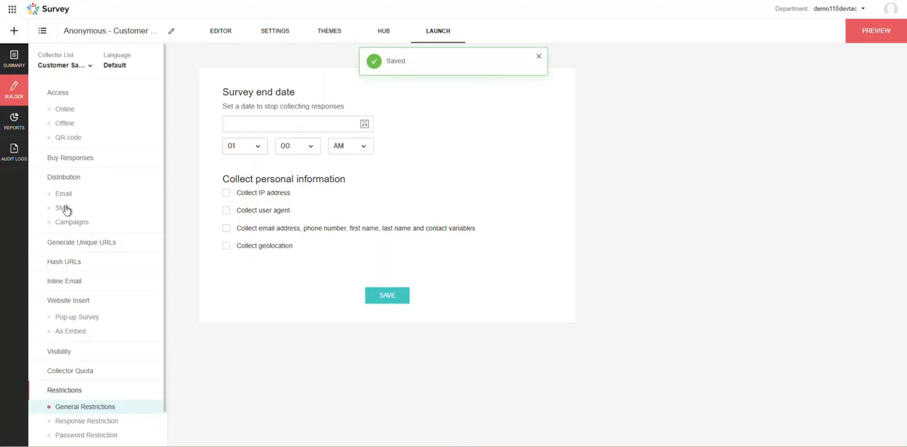
Open the anonymous survey's email distribution recipients and examine the recipient's email, sent and responded entries.
click(86, 195)
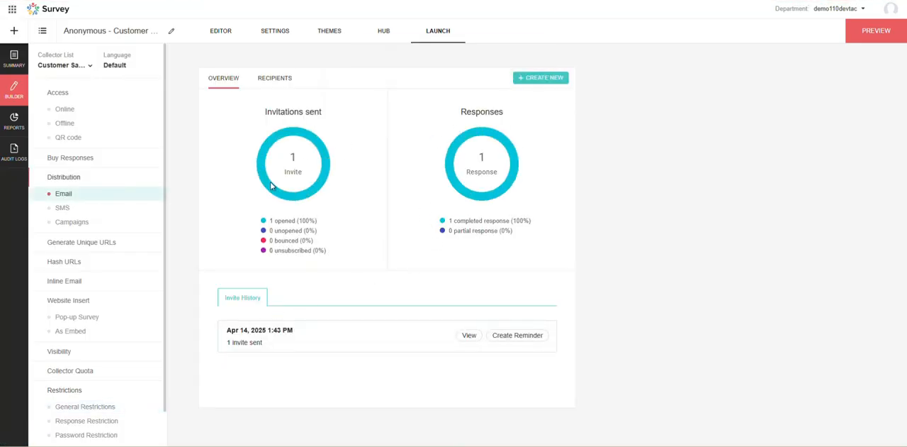
click(276, 79)
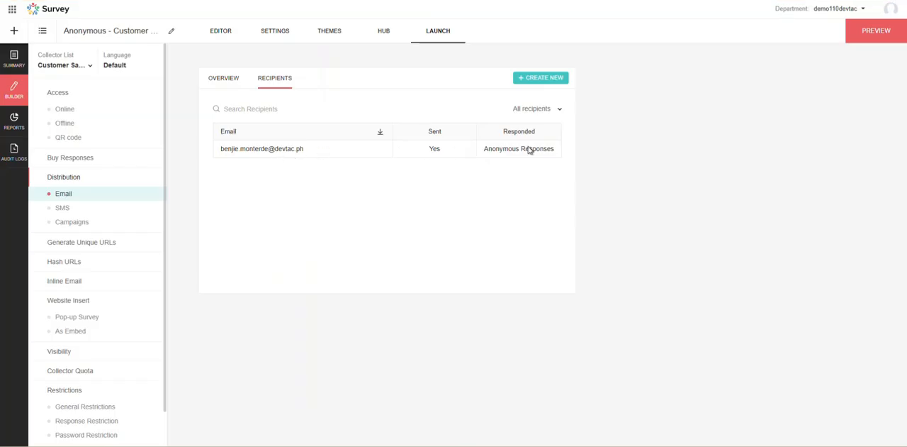
drag(229, 157, 304, 156)
click(256, 188)
drag(426, 153, 554, 151)
click(504, 149)
click(501, 150)
click(518, 153)
drag(485, 150, 561, 155)
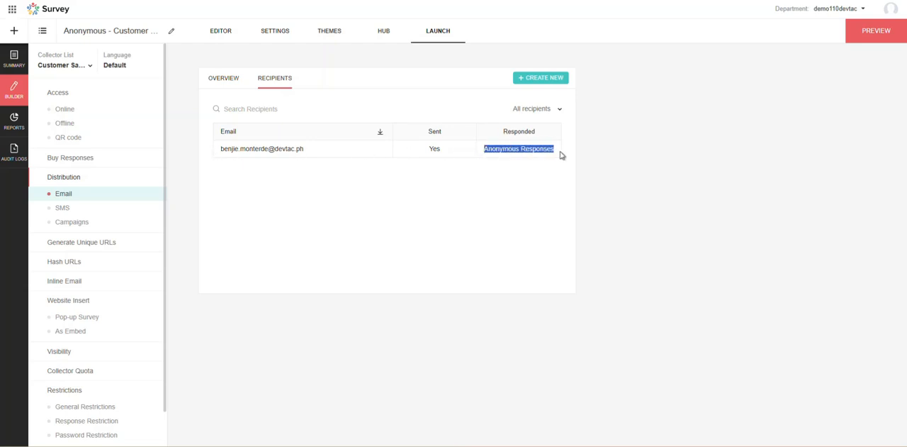
click(498, 151)
drag(497, 150, 545, 152)
Open the "Tracked - Customer Satisfaction Survey (CSAT)" survey's email distribution recipients and examine the recipient's email and sent entries.
click(43, 30)
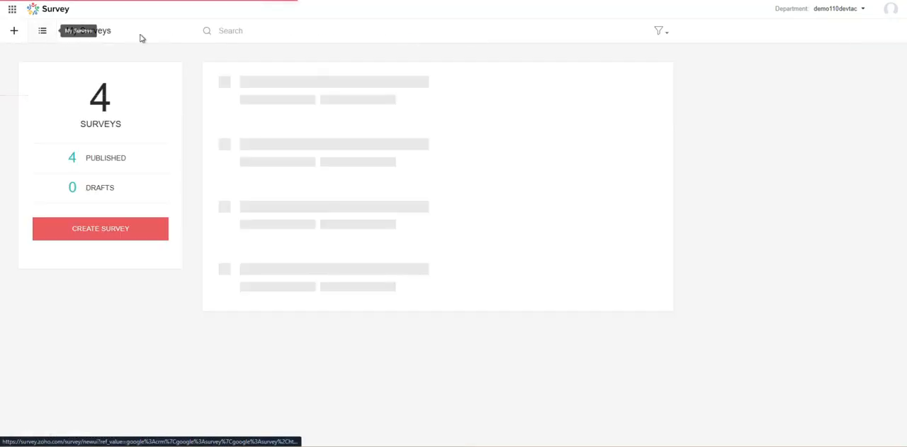
click(285, 149)
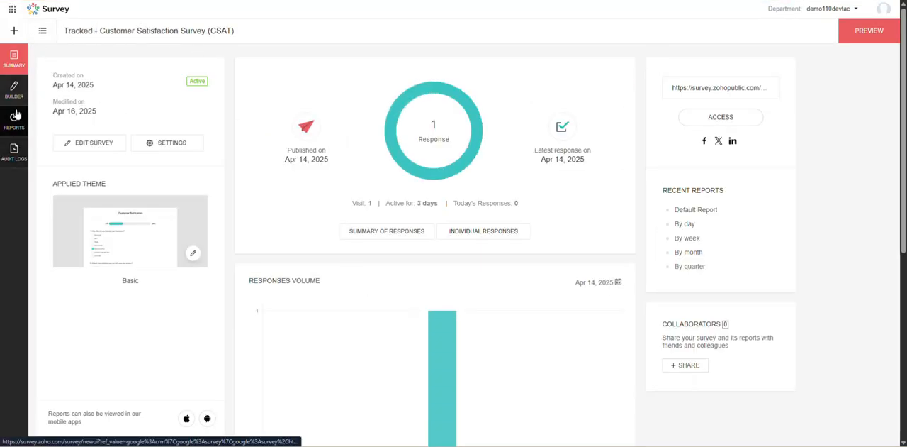
click(13, 89)
click(435, 32)
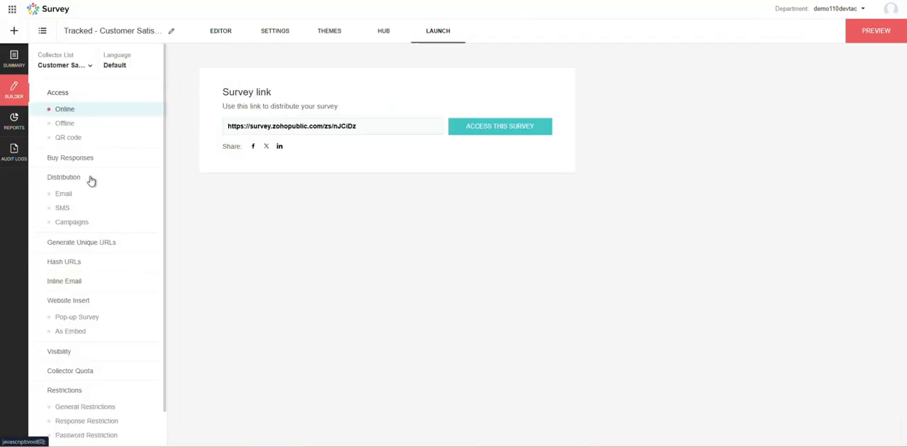
click(62, 193)
click(280, 83)
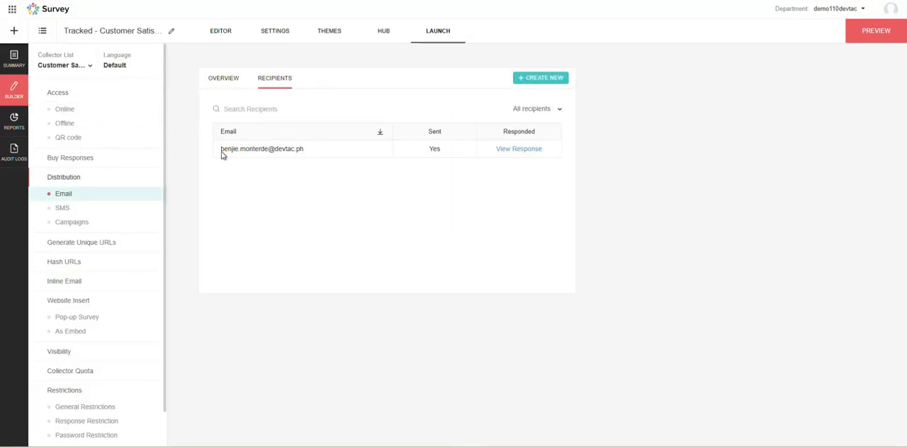
drag(222, 155, 299, 156)
click(443, 156)
View the tracked recipient's individual response, examine its collected details and answers, and close it.
click(520, 155)
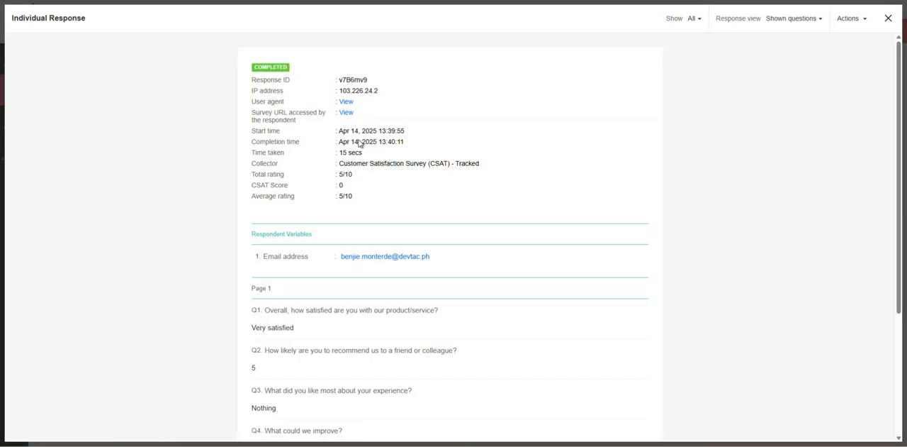
scroll(425, 208, down, 3)
scroll(515, 170, up, 3)
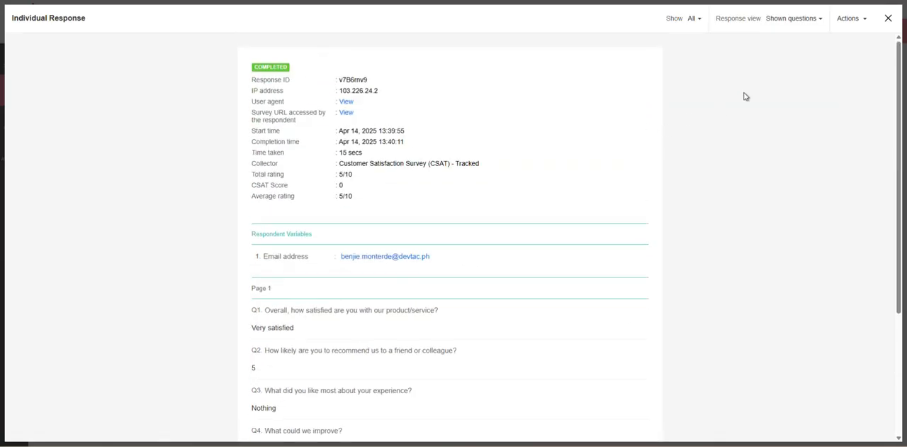
click(890, 20)
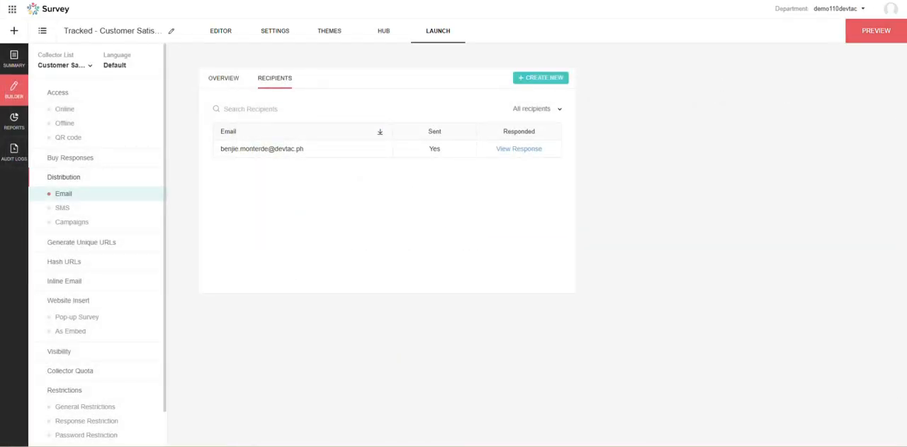